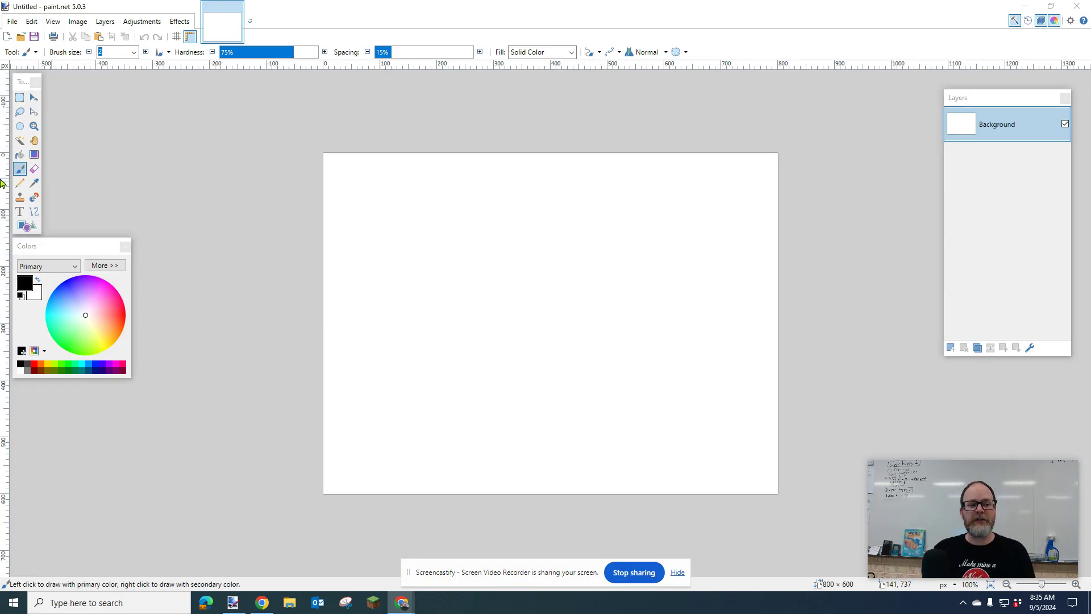
# - Drag the Colors panel up beside the Tools panel over the blank 800 × 600 canvas
pyautogui.moveTo(90, 248); pyautogui.dragTo(126, 116)
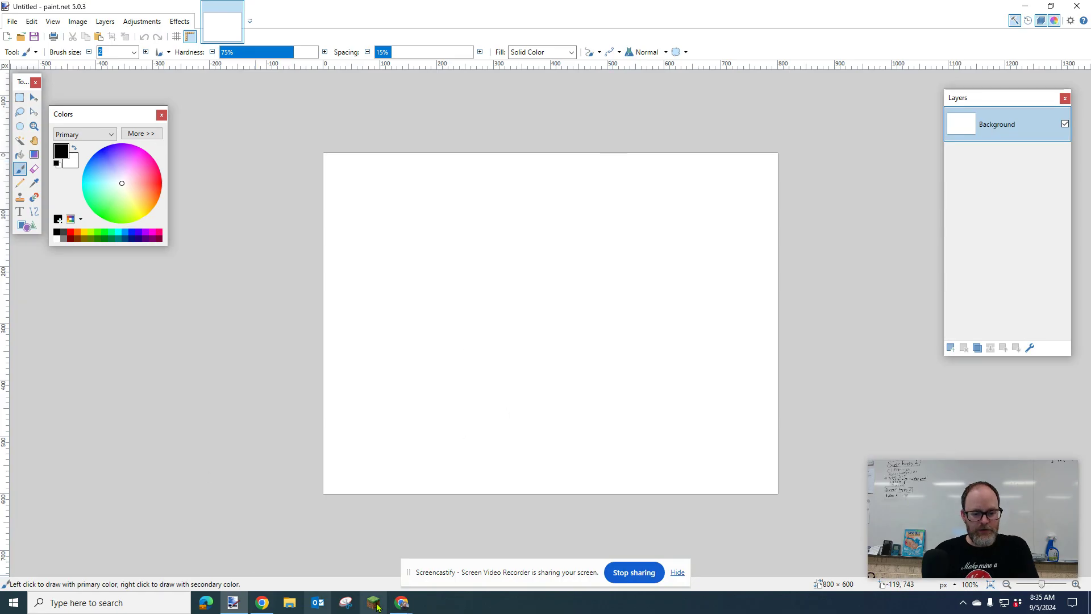
pyautogui.moveTo(404, 606)
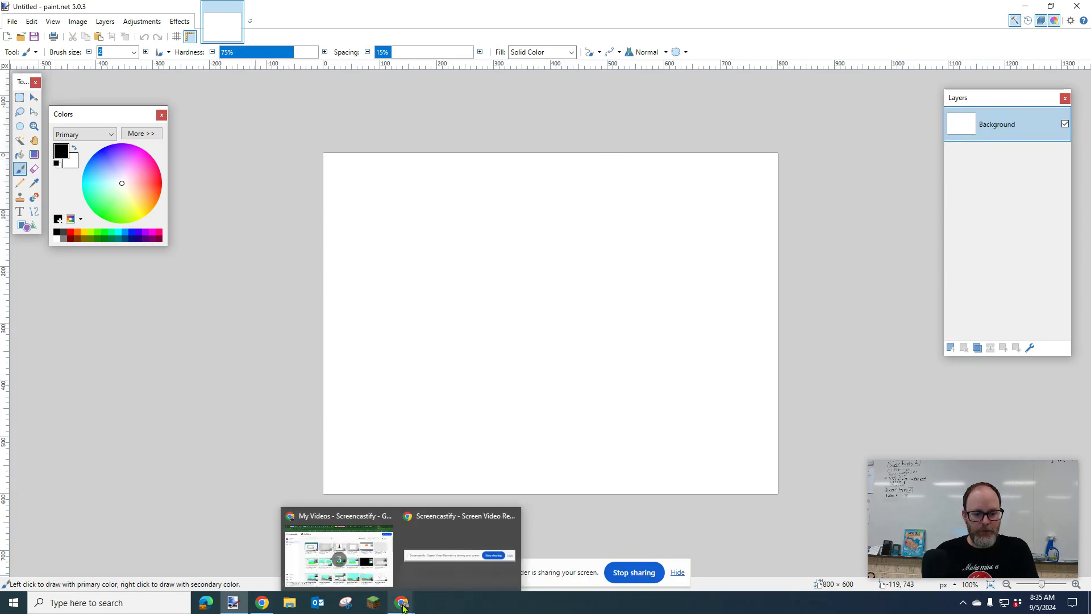
# - In a new Chrome tab, search Google Images for 'scale traditional'
pyautogui.click(344, 554)
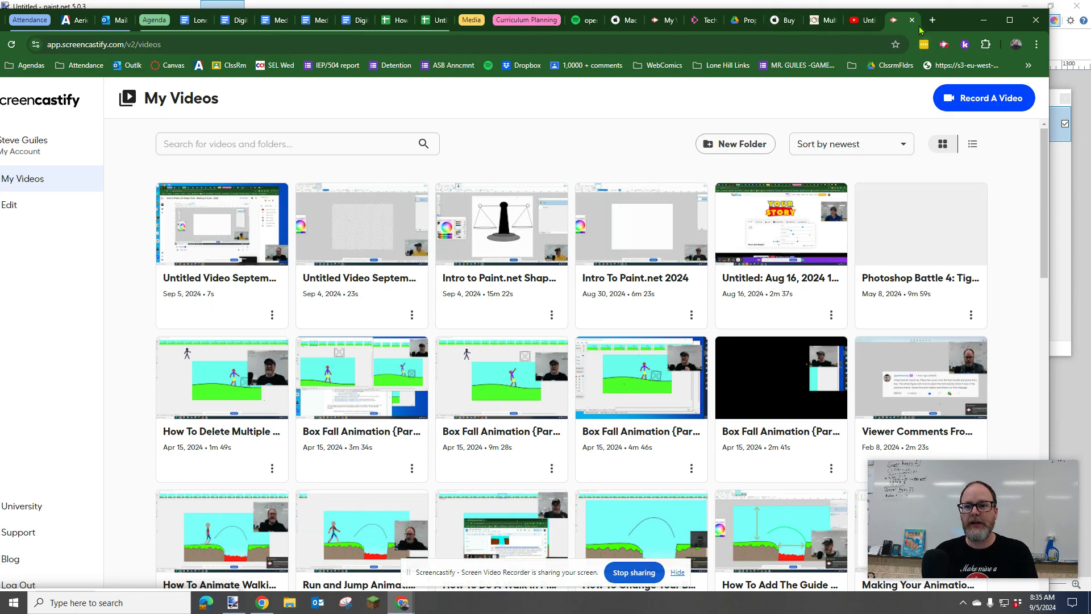
pyautogui.click(932, 20)
pyautogui.click(651, 46)
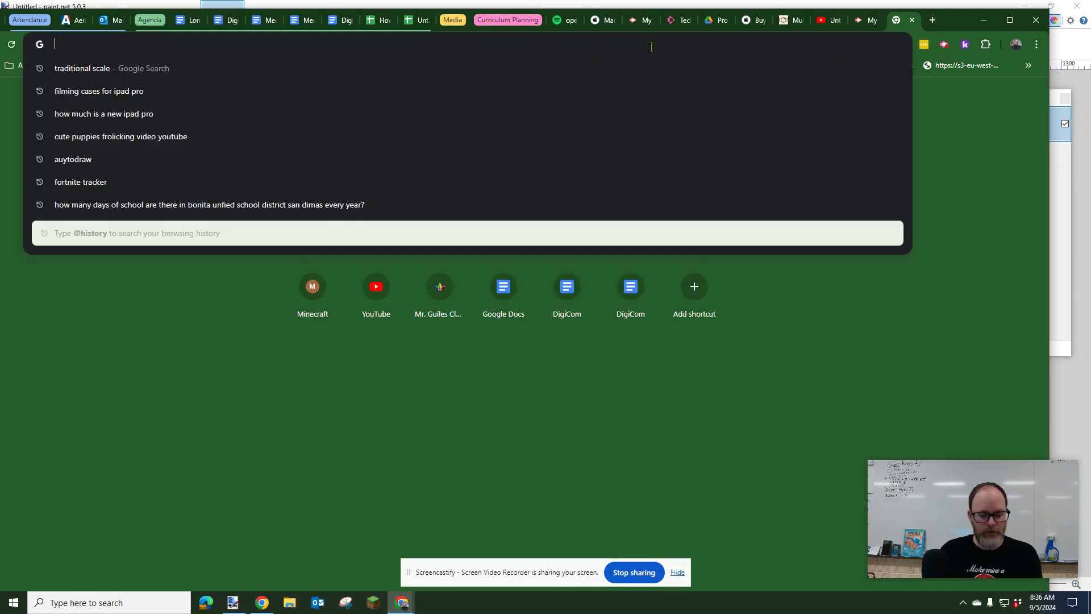
pyautogui.write('scale')
pyautogui.press('Return')
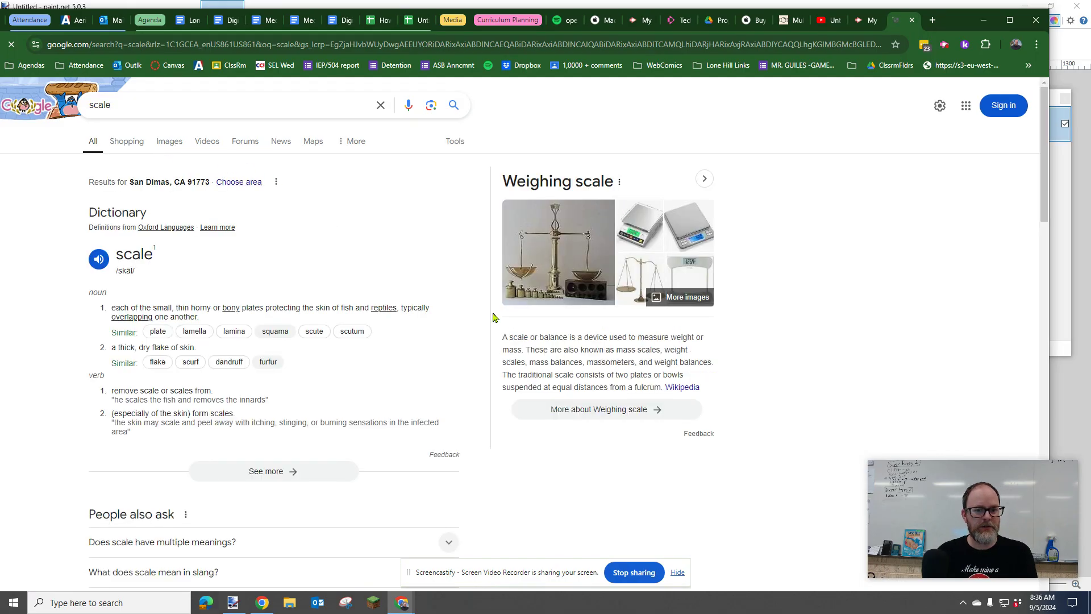
pyautogui.click(551, 298)
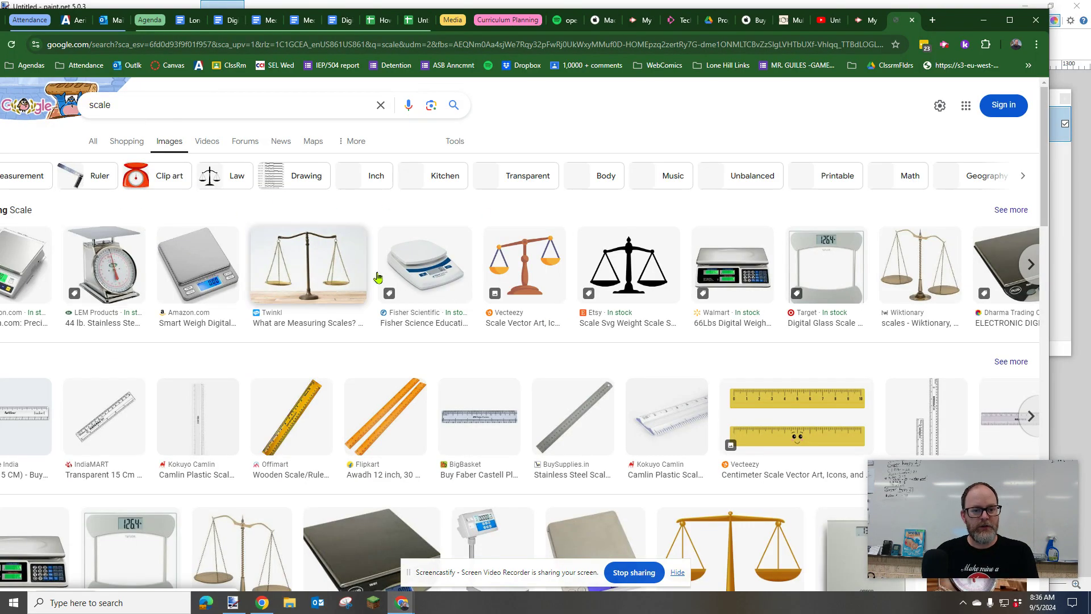
pyautogui.write('t')
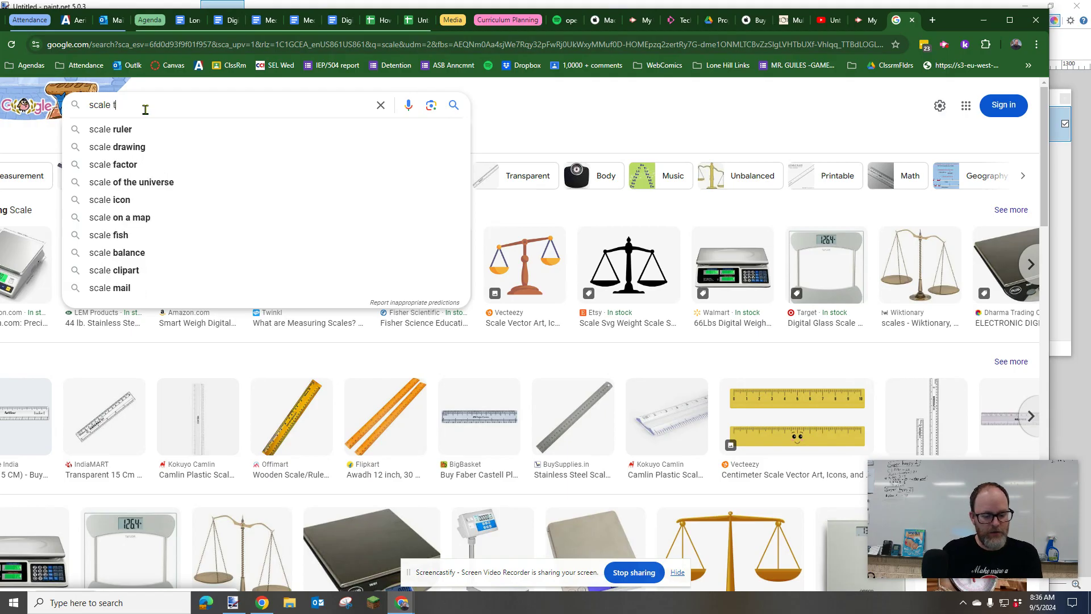
pyautogui.write('raditional')
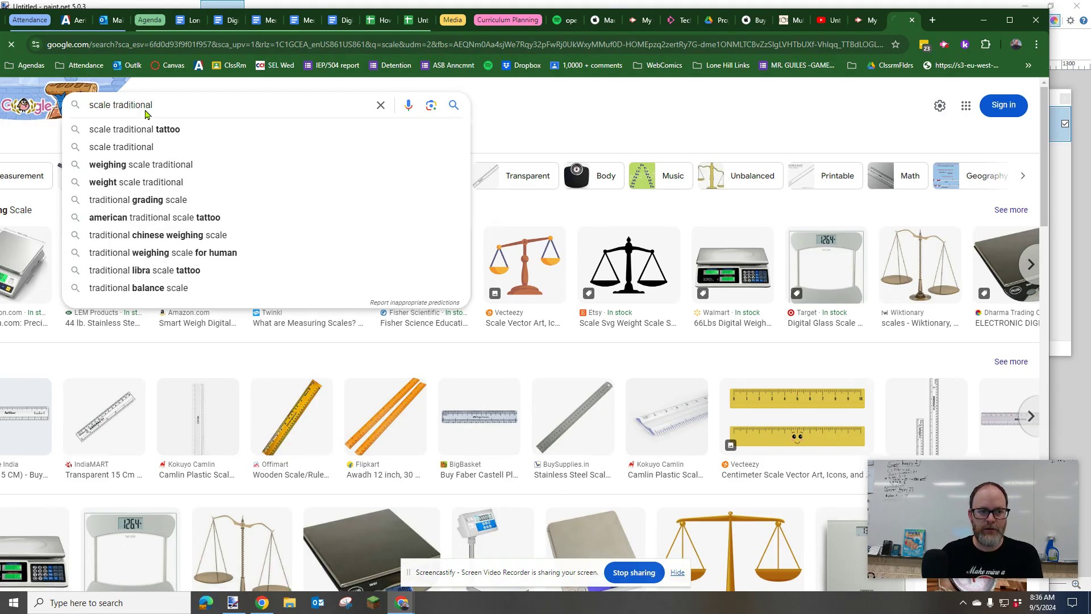
pyautogui.press('Return')
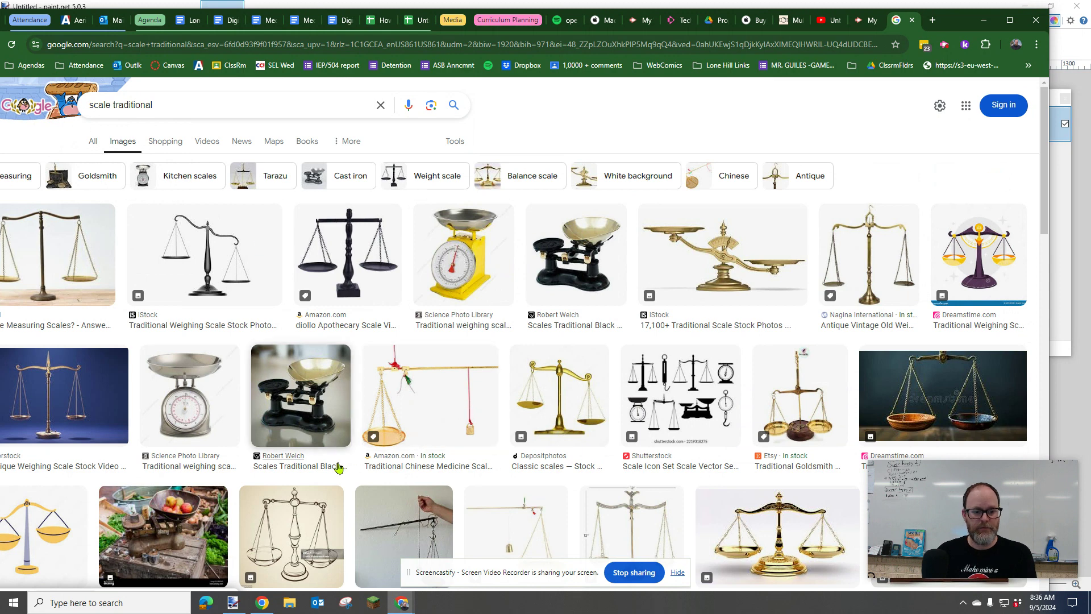
# - Open the first balance-scale result and copy the image to the clipboard
pyautogui.scroll(-4, 341, 461)
pyautogui.scroll(-2, 358, 451)
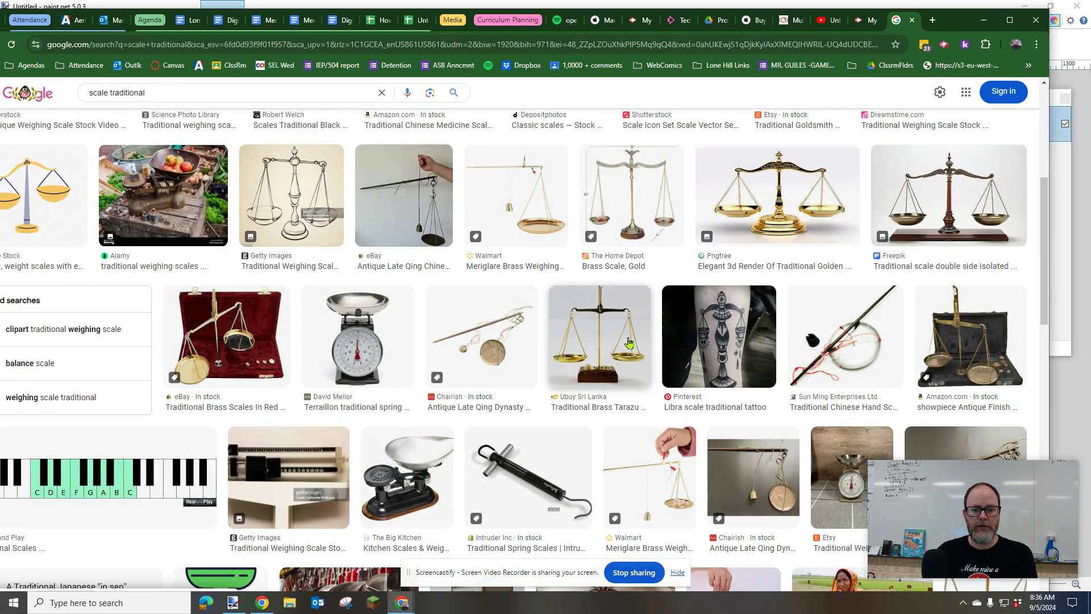
pyautogui.scroll(-2, 607, 381)
pyautogui.scroll(8, 606, 382)
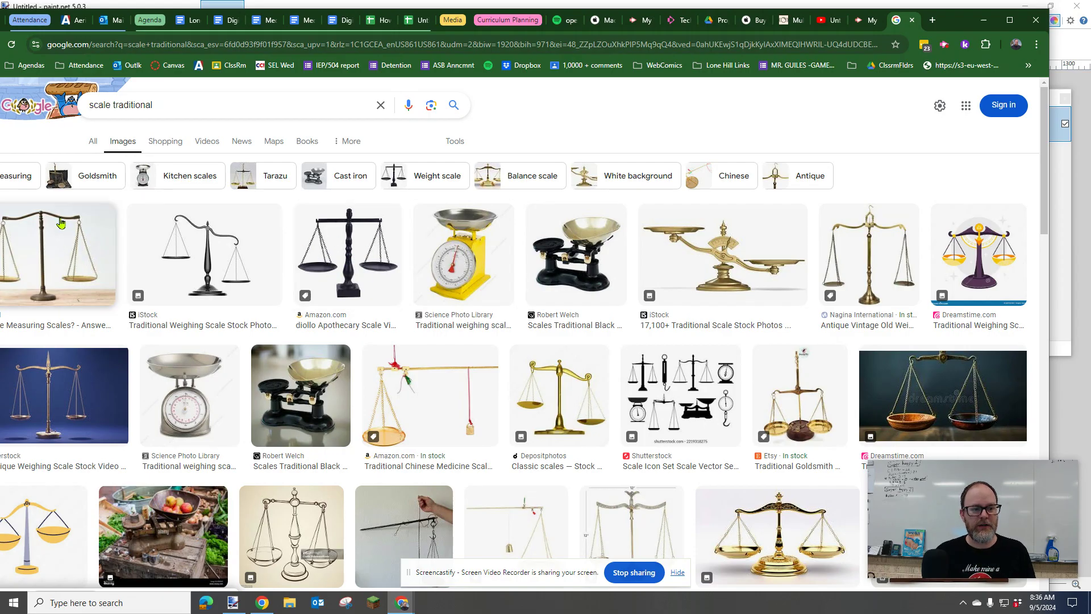
pyautogui.click(63, 249)
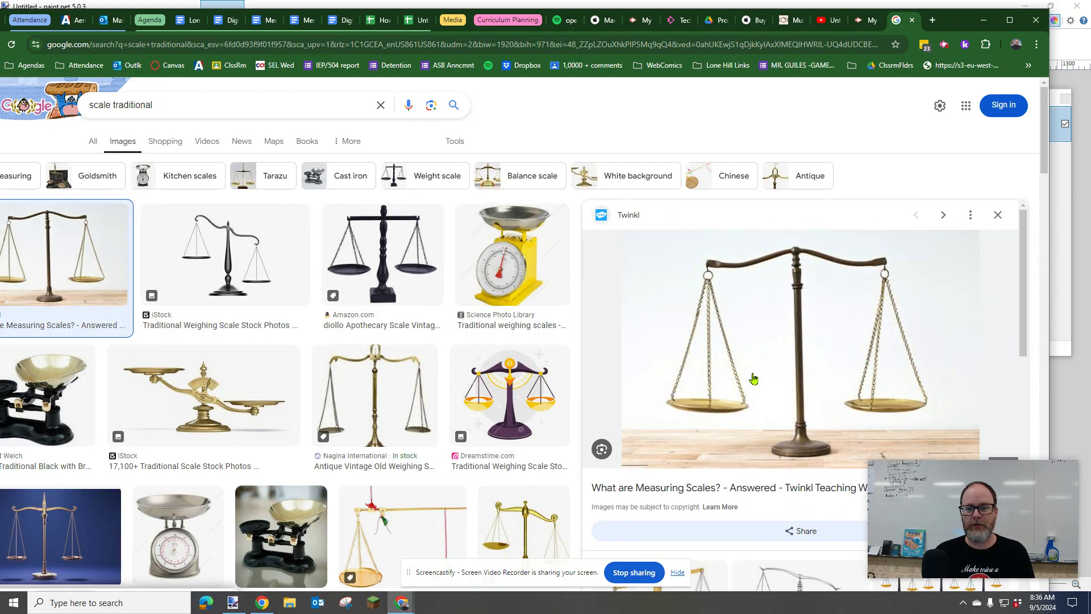
pyautogui.rightClick(806, 346)
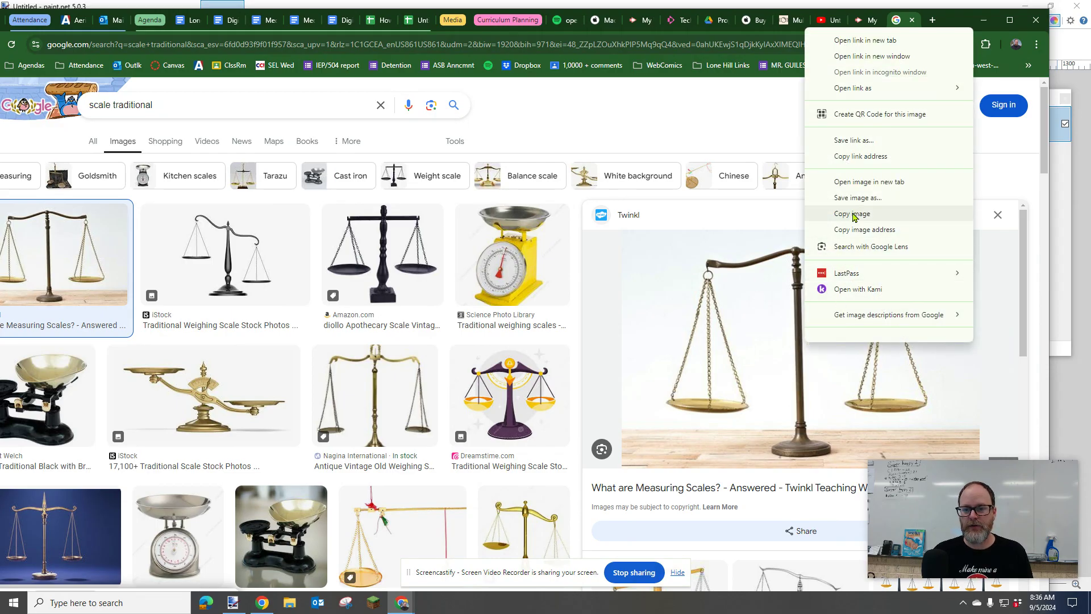
pyautogui.click(852, 217)
# - Toggle paint.net's Tools, Layers and Colors panels off and back on
pyautogui.click(942, 8)
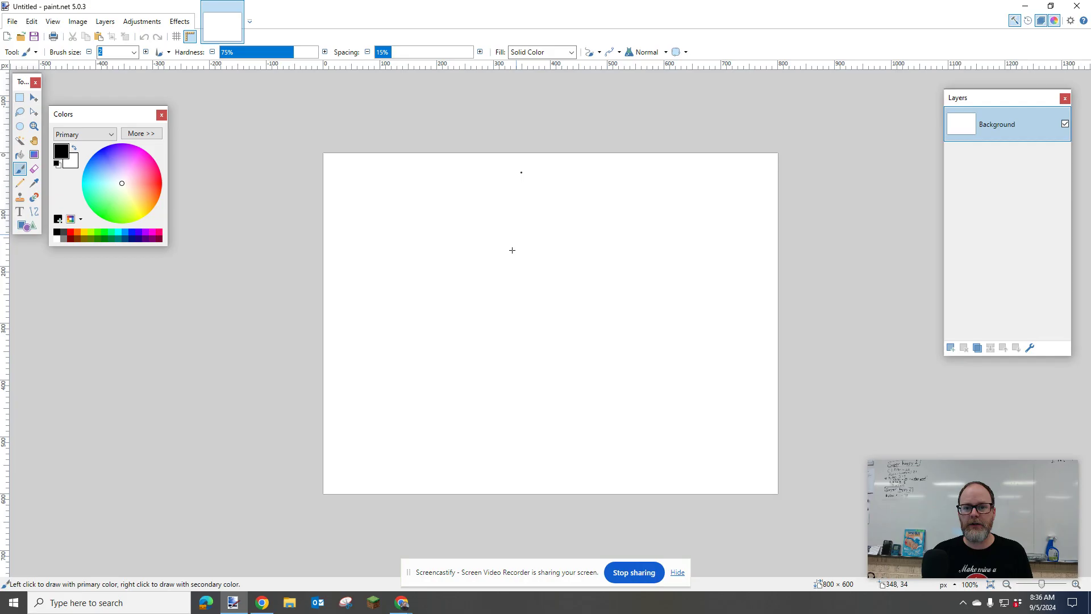
pyautogui.moveTo(1001, 108)
pyautogui.mouseDown()
pyautogui.moveTo(852, 153)
pyautogui.moveTo(891, 122)
pyautogui.moveTo(926, 142)
pyautogui.moveTo(926, 129)
pyautogui.mouseUp()
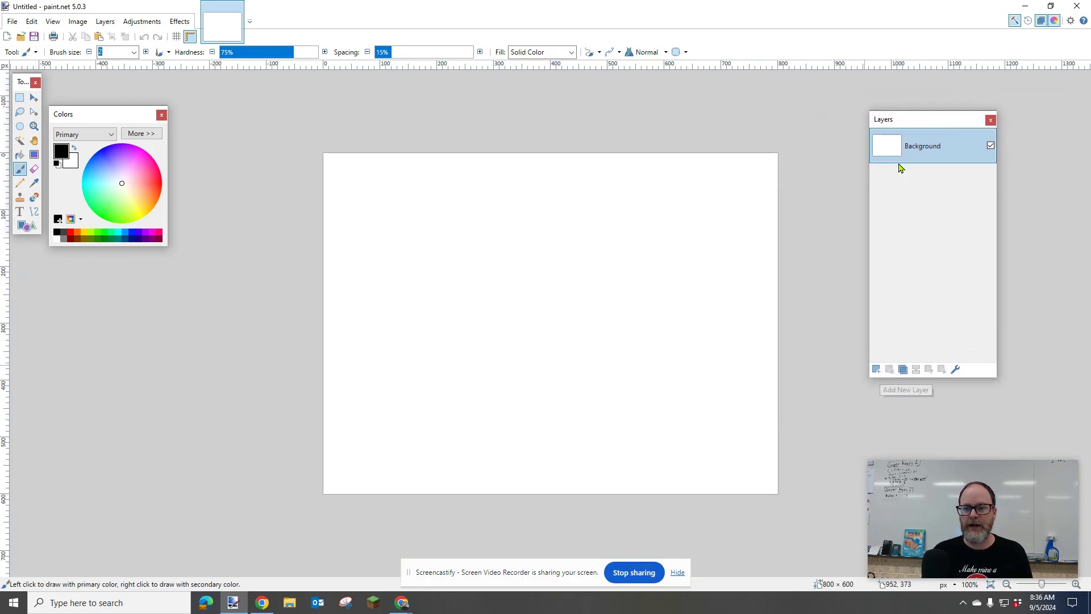
pyautogui.click(1014, 20)
pyautogui.click(1042, 21)
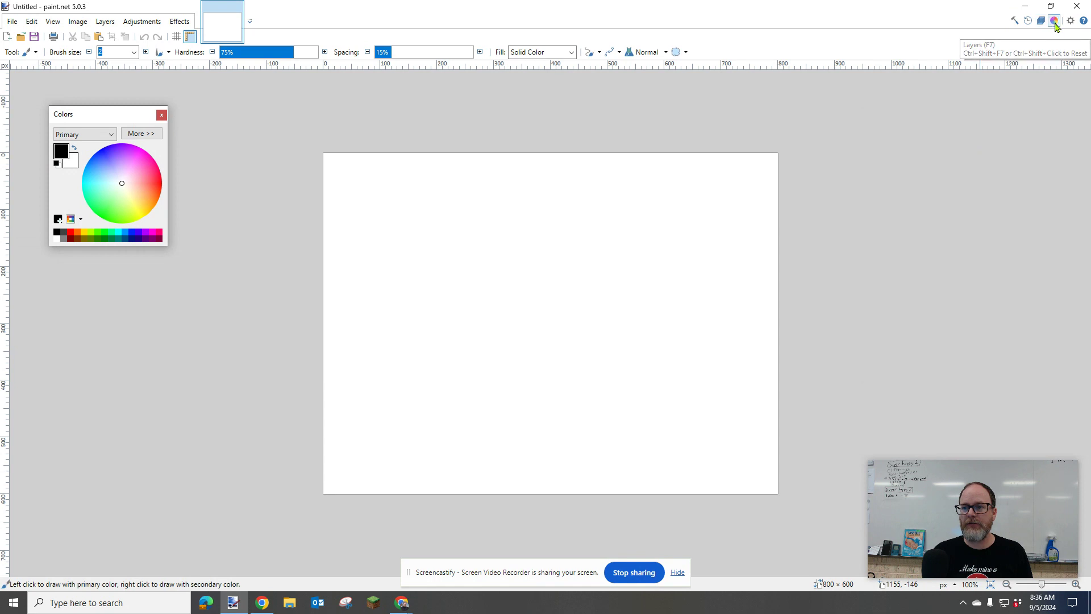
pyautogui.click(1054, 21)
pyautogui.click(1014, 21)
pyautogui.click(1041, 21)
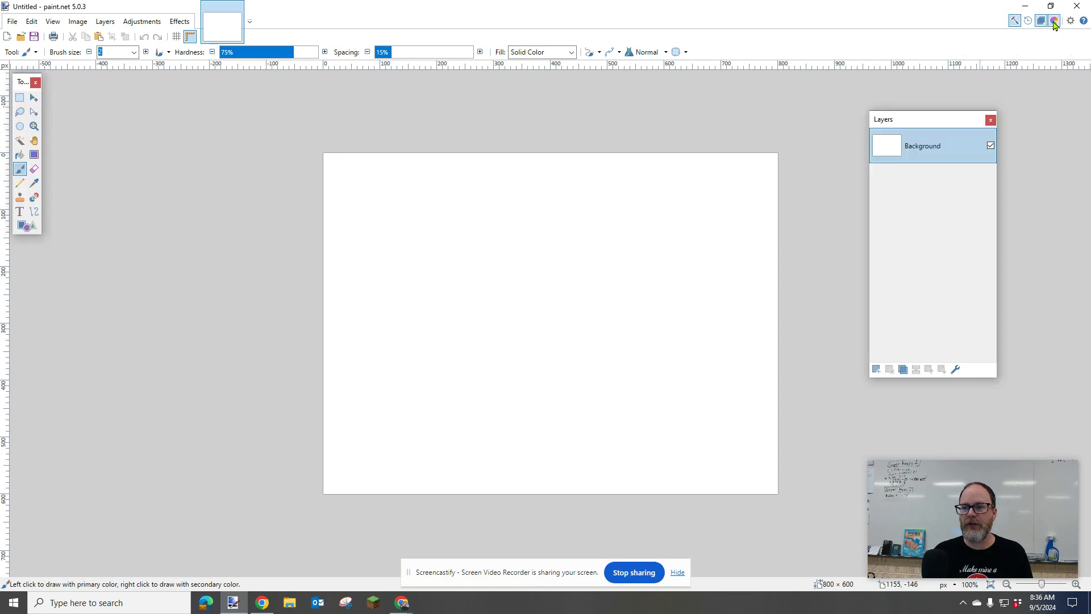
pyautogui.click(1054, 21)
pyautogui.click(1042, 23)
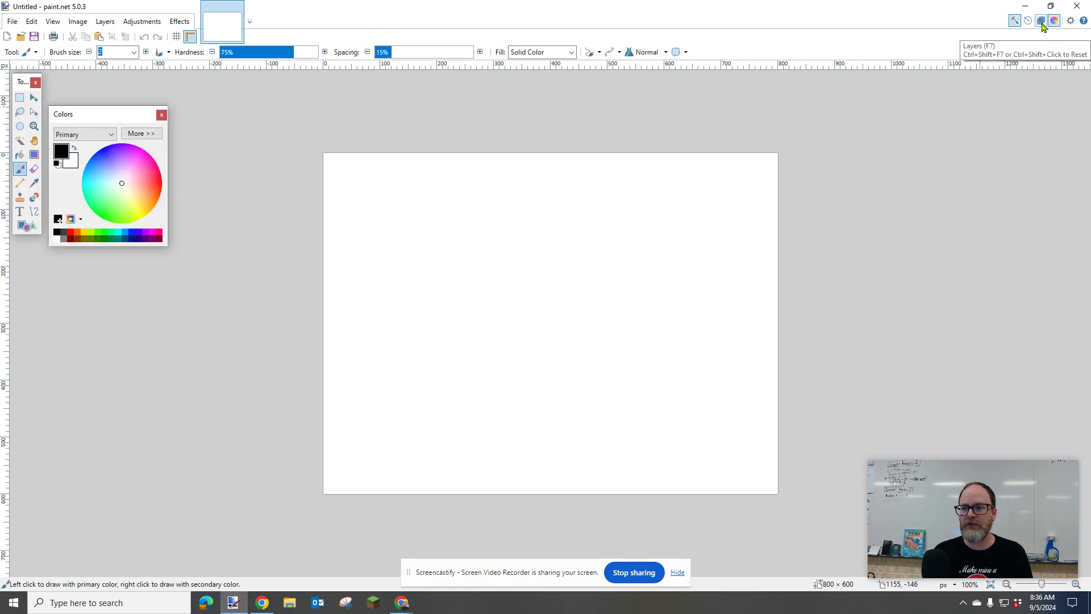
pyautogui.click(1042, 22)
pyautogui.click(1043, 23)
pyautogui.click(1042, 23)
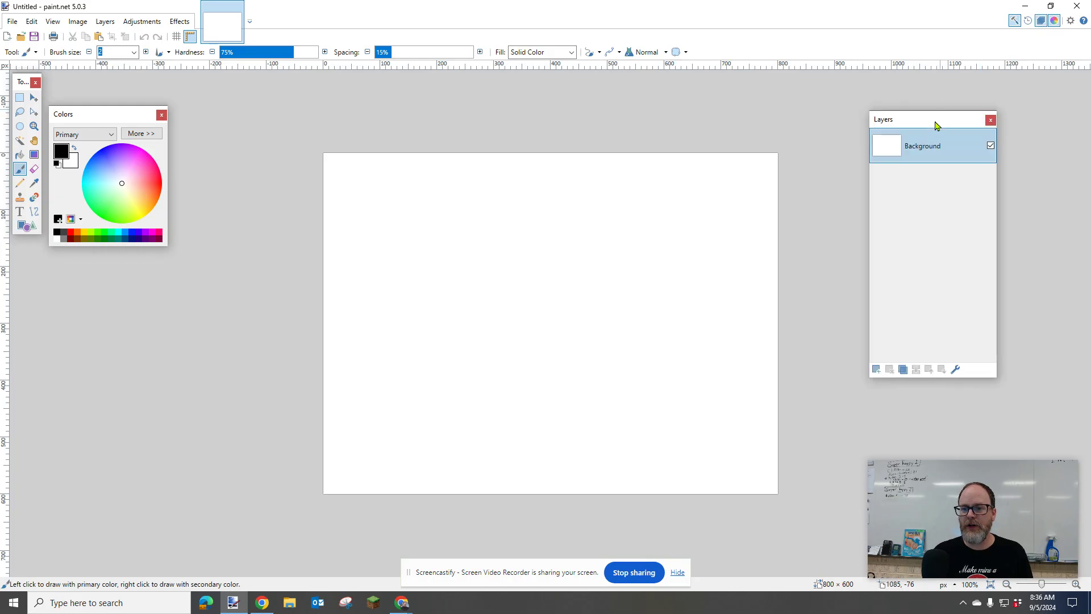
# - Move the Layers panel up-left, make it shorter, then widen it
pyautogui.moveTo(935, 122); pyautogui.dragTo(907, 95)
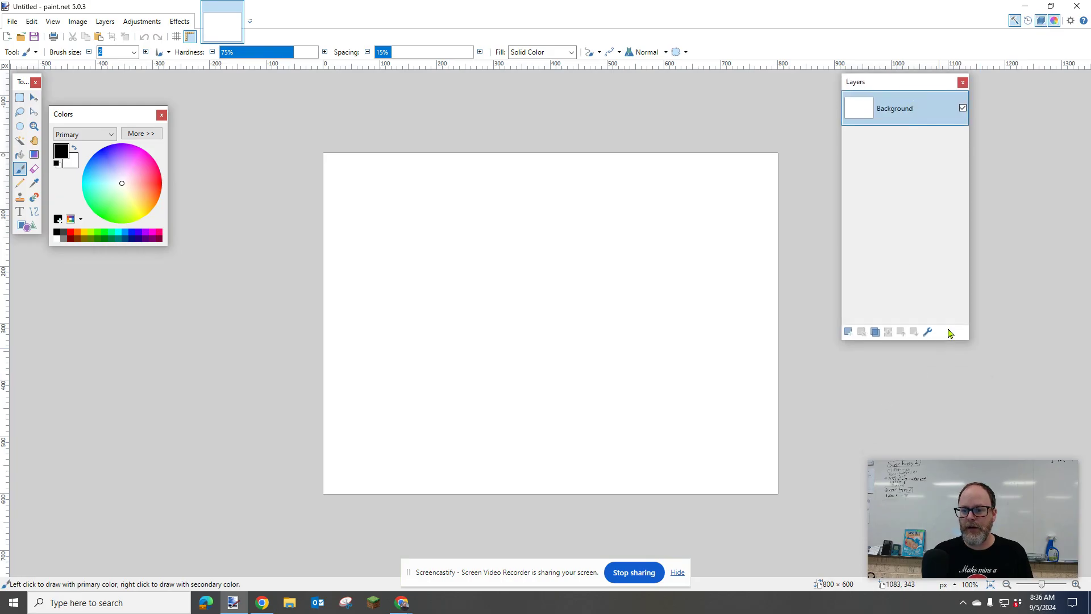
pyautogui.moveTo(944, 341); pyautogui.dragTo(1003, 361)
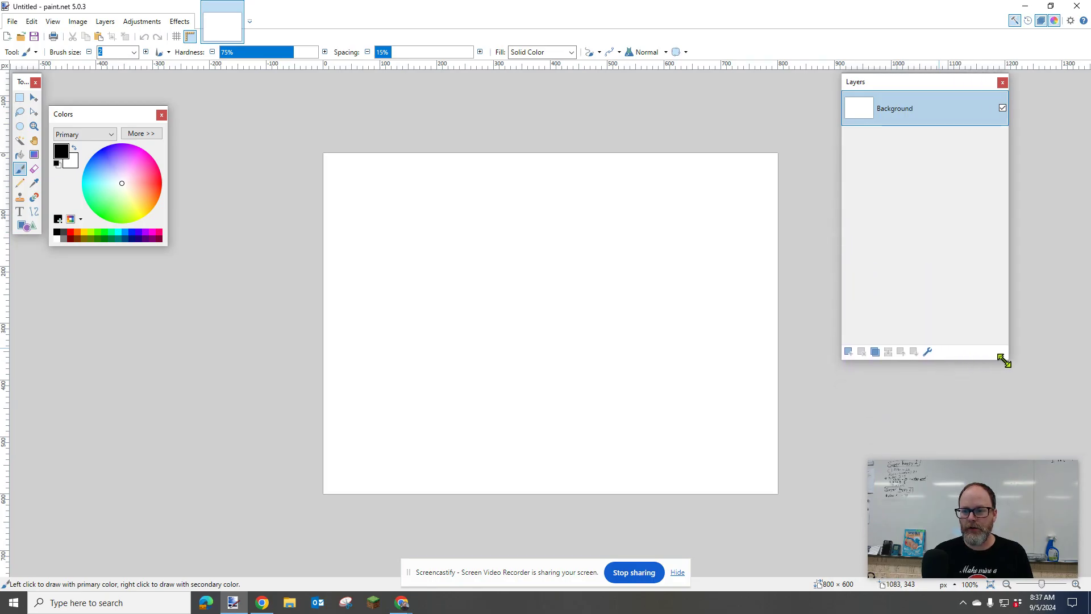
pyautogui.moveTo(901, 88); pyautogui.dragTo(890, 142)
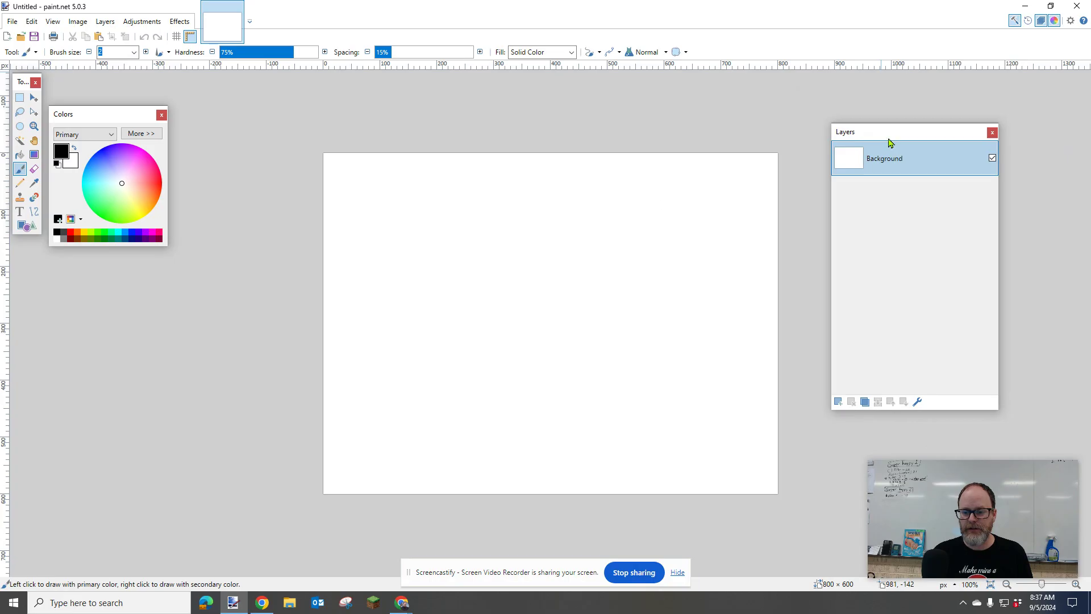
# - Use File > New to make an image 1920 pixels wide and 1080 tall
pyautogui.click(12, 21)
pyautogui.click(24, 33)
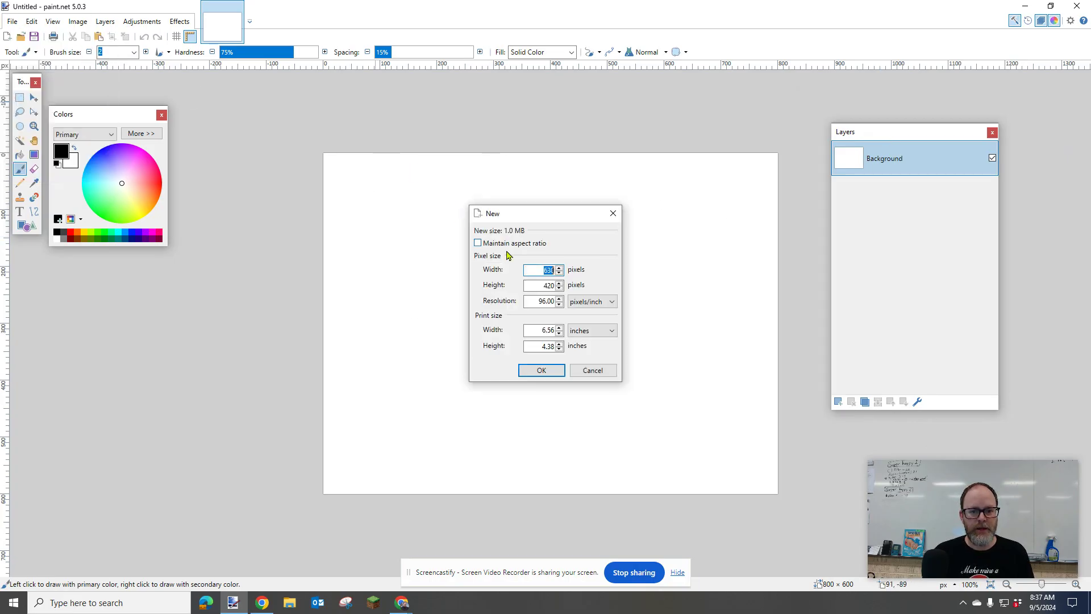
pyautogui.write('1920')
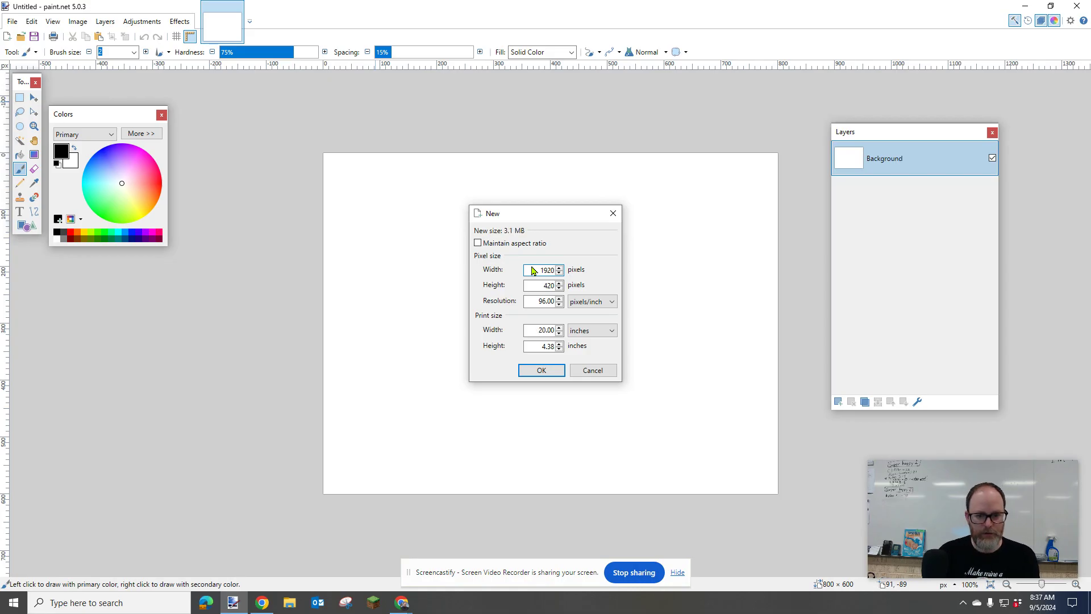
pyautogui.press('Tab')
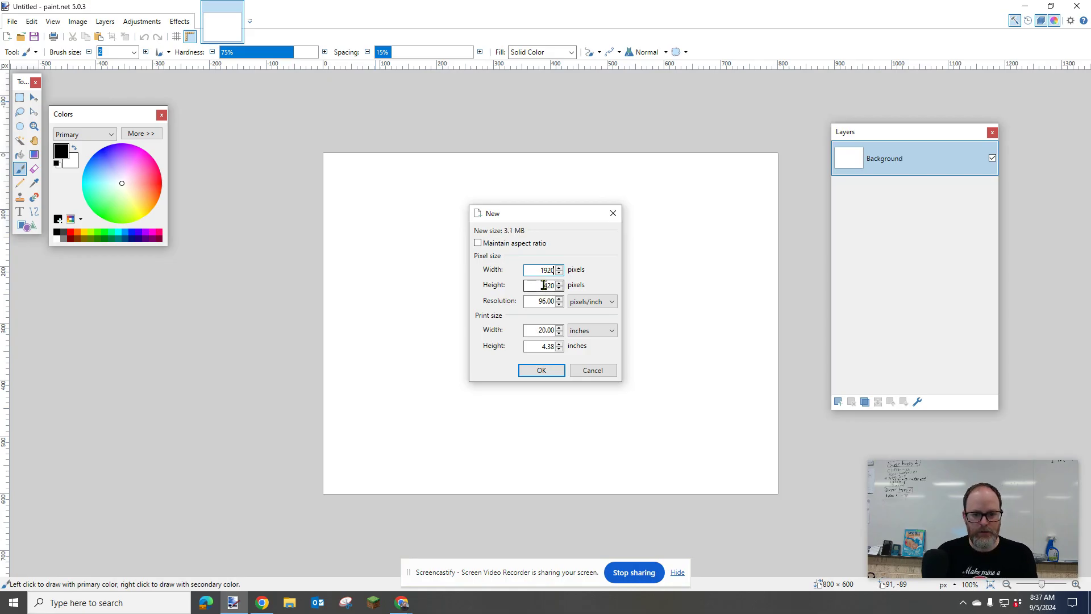
pyautogui.write('1-8')
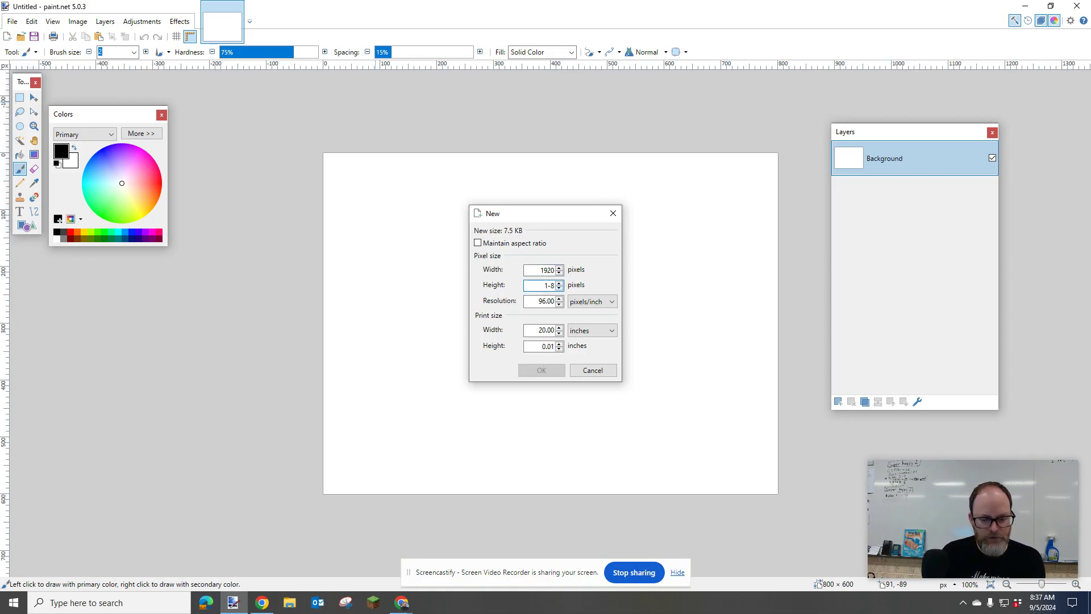
pyautogui.press('BackSpace')
pyautogui.press('BackSpace')
pyautogui.press('BackSpace')
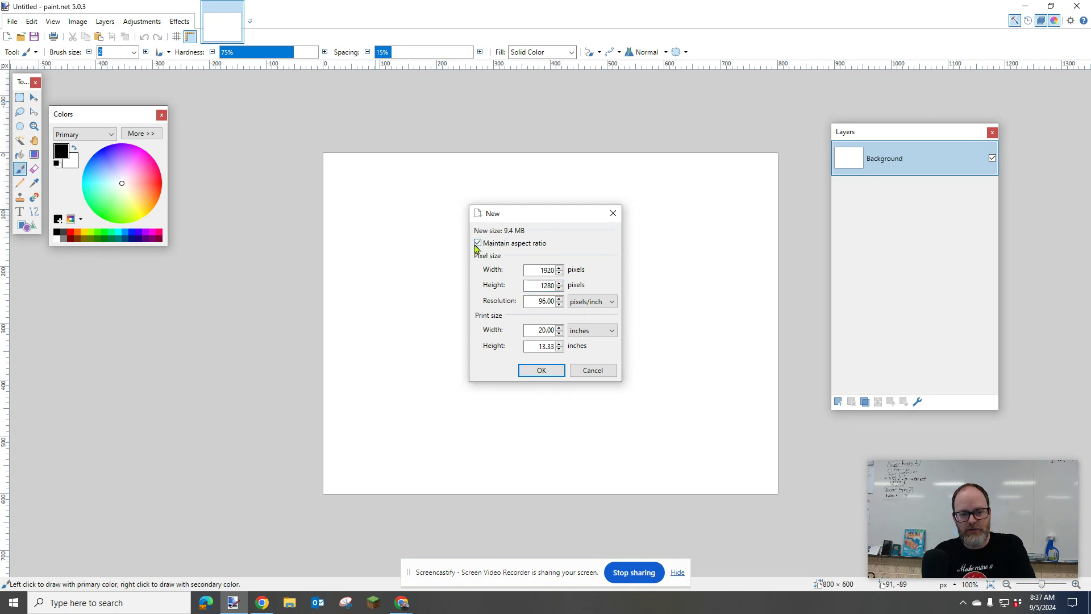
pyautogui.doubleClick(552, 272)
pyautogui.doubleClick(544, 285)
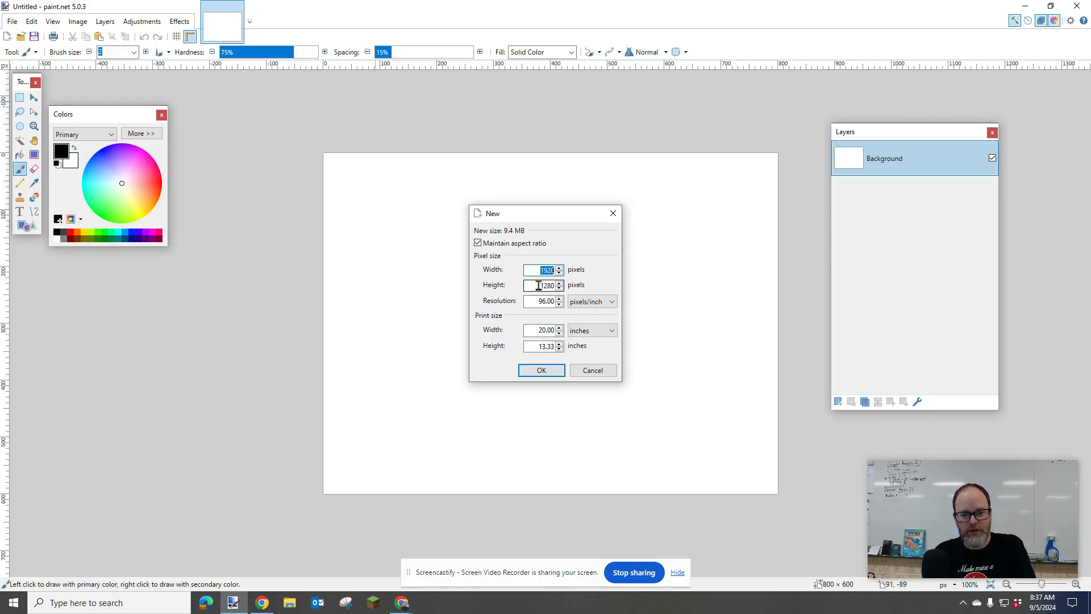
pyautogui.write('1080')
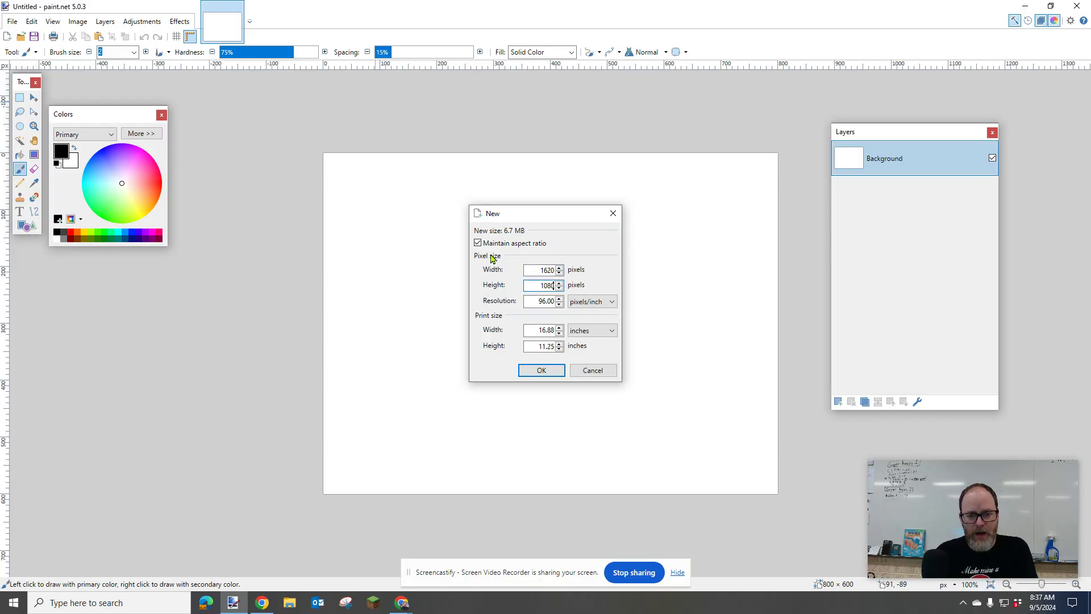
pyautogui.moveTo(528, 266); pyautogui.dragTo(550, 269)
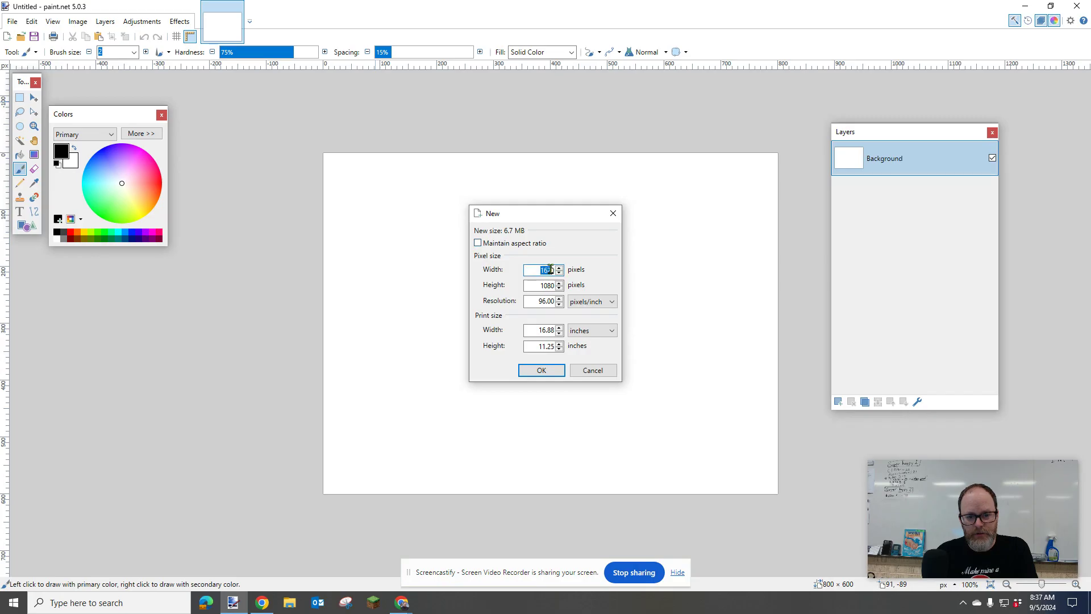
pyautogui.write('1920')
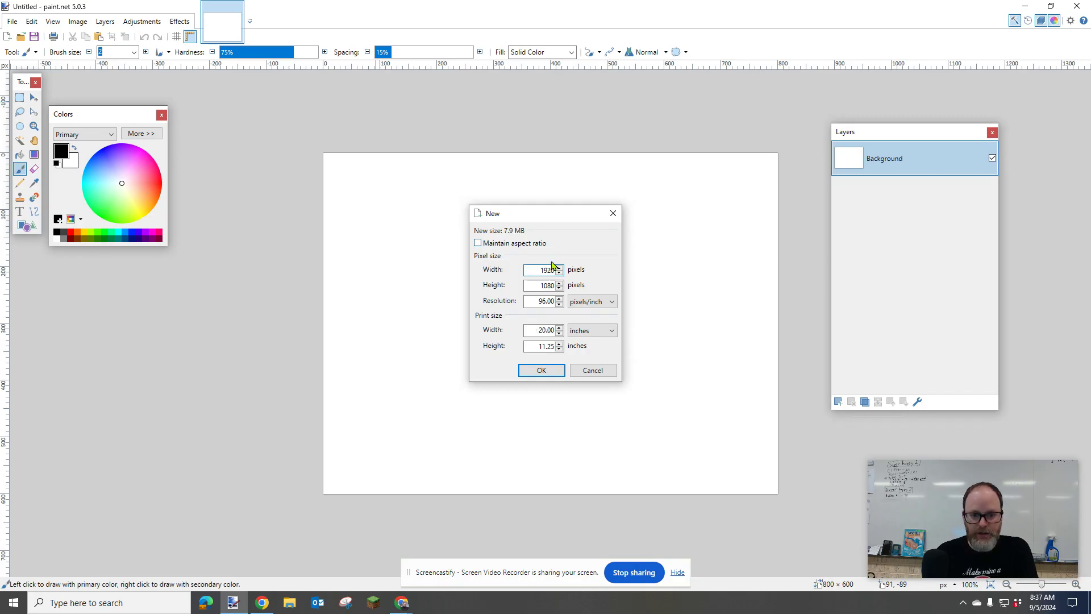
pyautogui.click(544, 375)
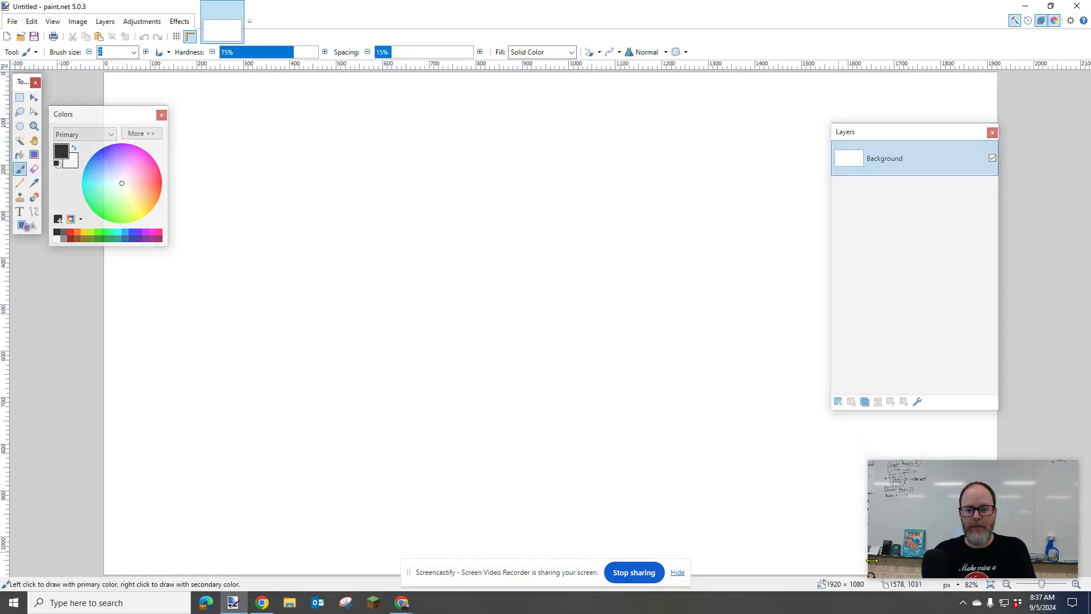
# - Zoom out twice so the whole 1920 × 1080 canvas fits on screen
pyautogui.moveTo(924, 496); pyautogui.dragTo(909, 442)
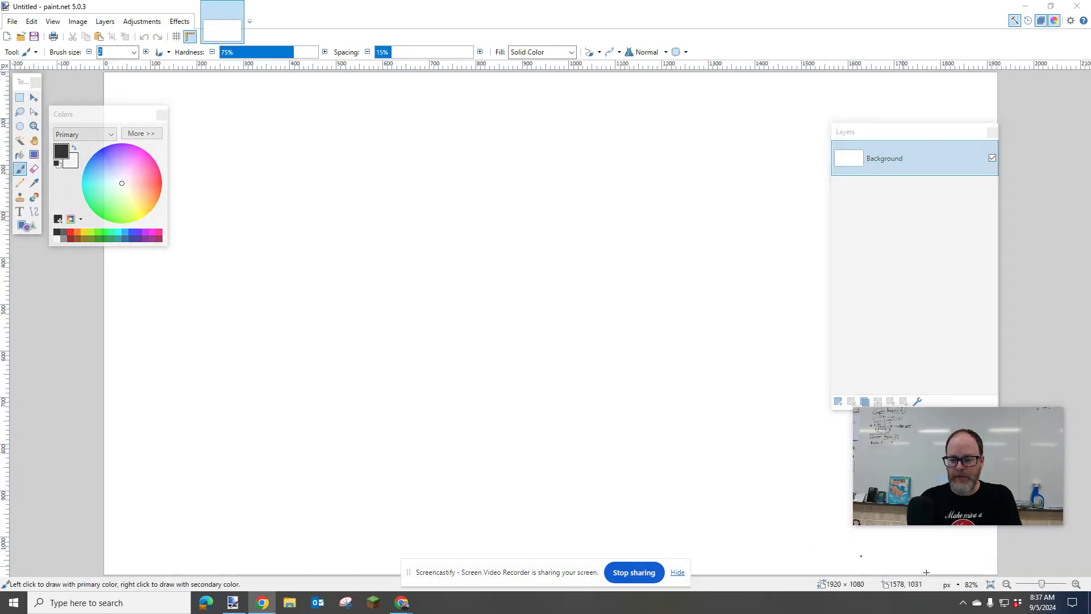
pyautogui.click(1007, 585)
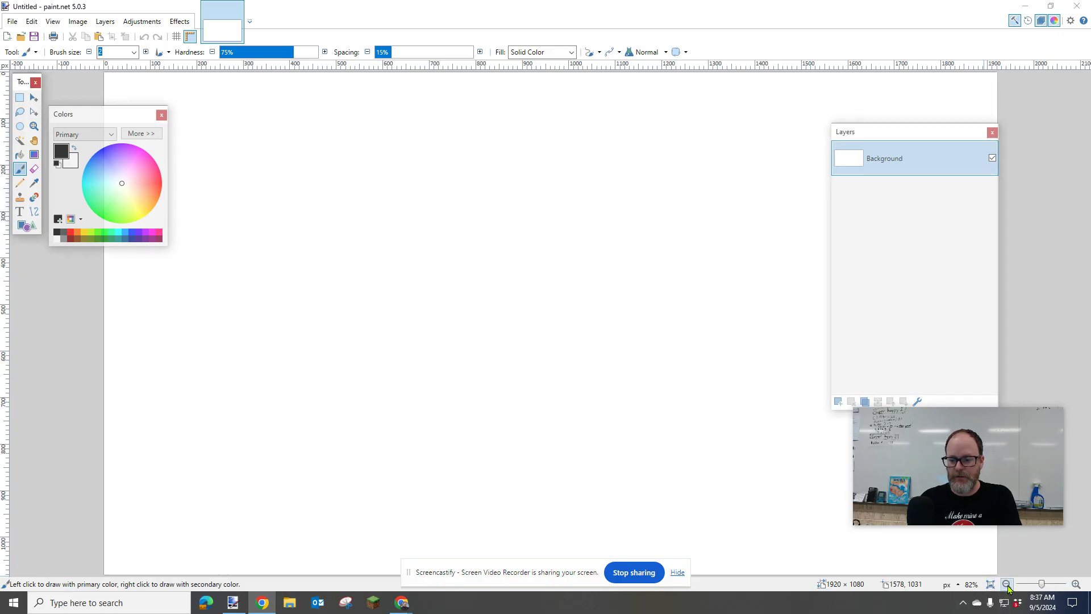
pyautogui.click(1007, 584)
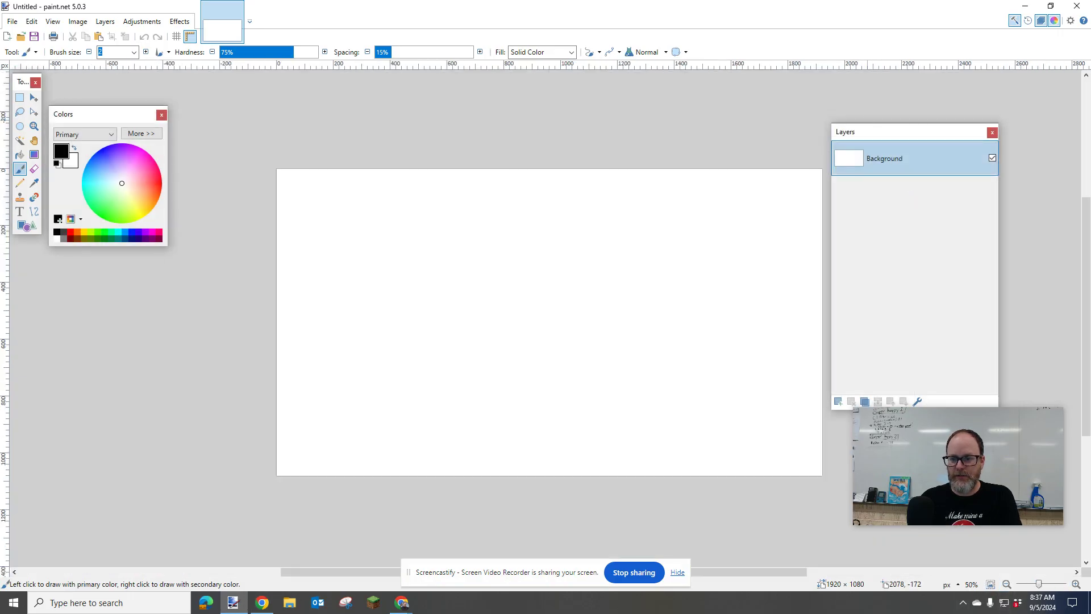
# - Move the Layers, Colors and Tools panels off the canvas
pyautogui.moveTo(868, 132); pyautogui.dragTo(901, 112)
pyautogui.moveTo(104, 116); pyautogui.dragTo(66, 260)
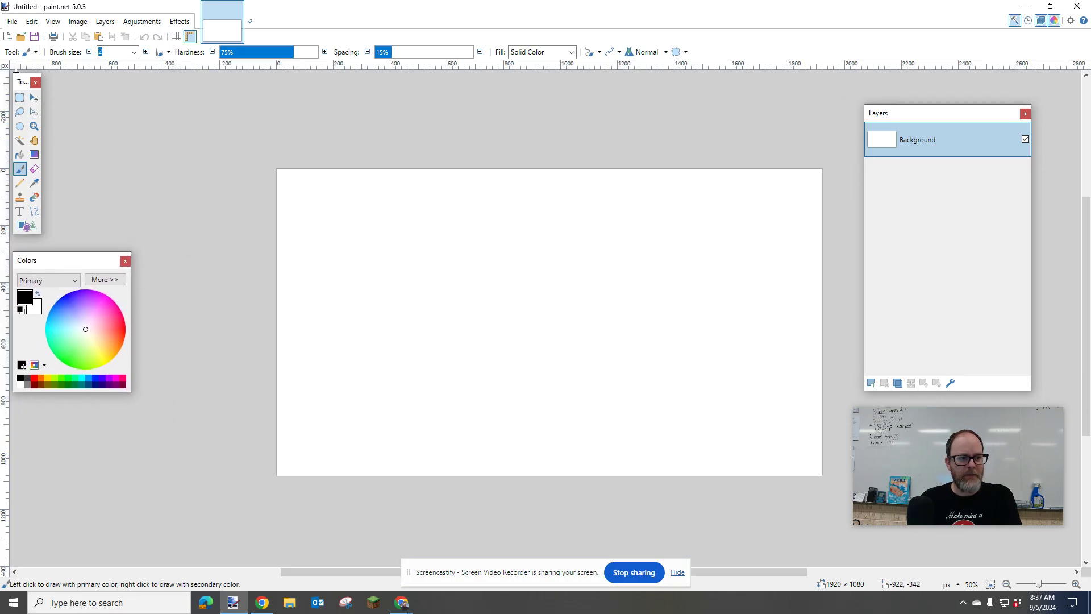
pyautogui.moveTo(23, 84); pyautogui.dragTo(49, 98)
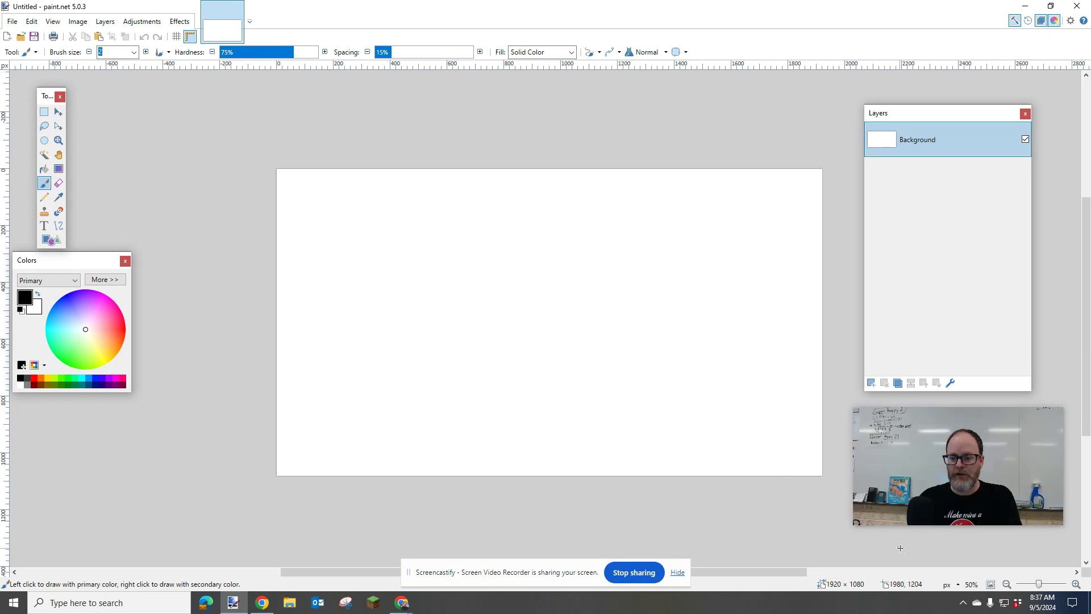
# - Add Layer 2 above Background and rename it 'sampel'
pyautogui.click(555, 209)
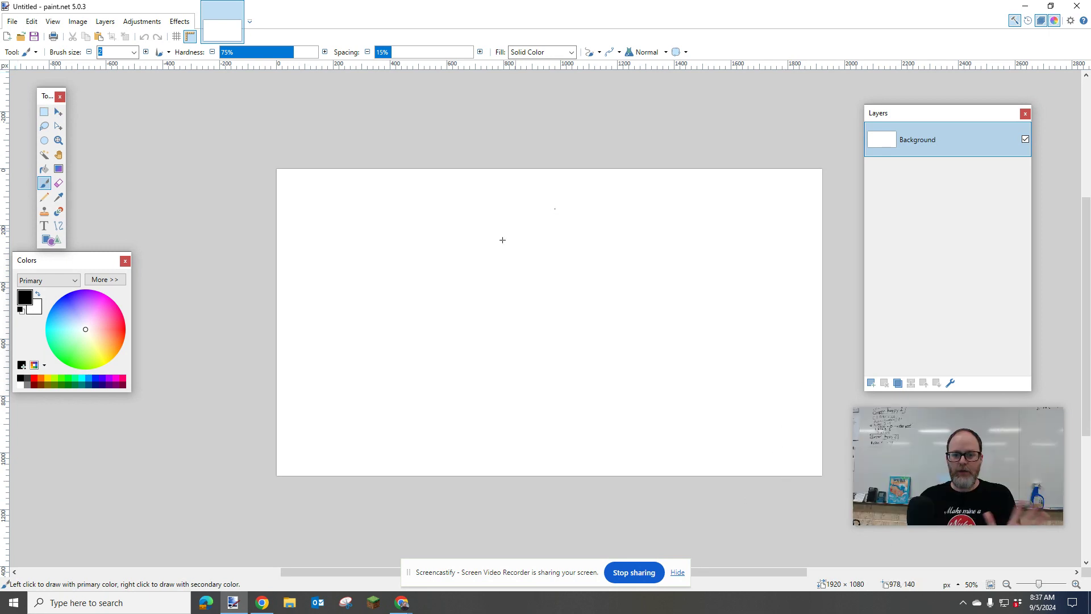
pyautogui.click(872, 384)
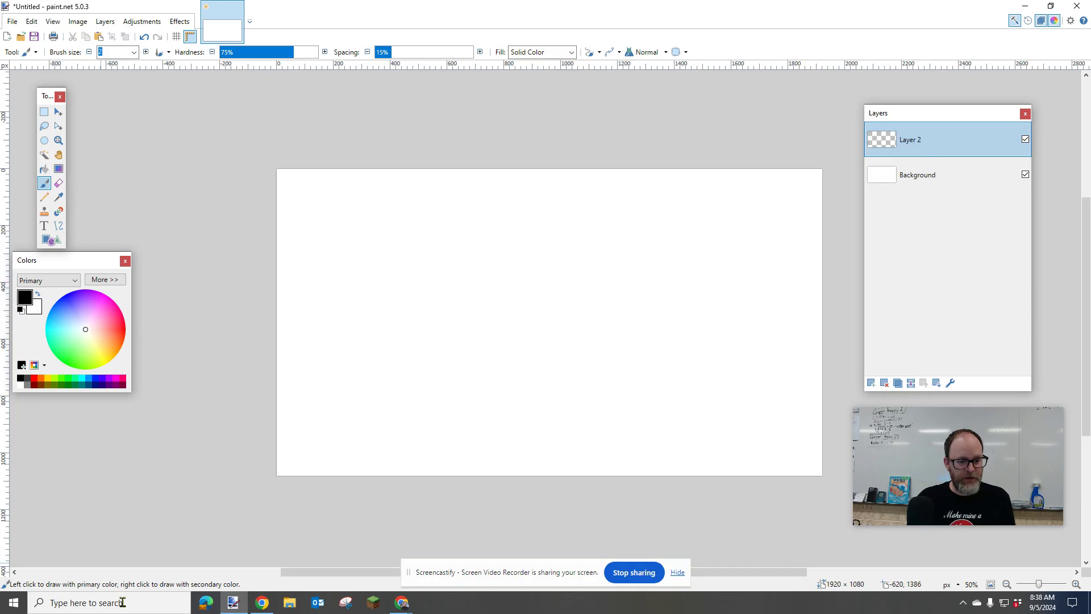
pyautogui.doubleClick(919, 146)
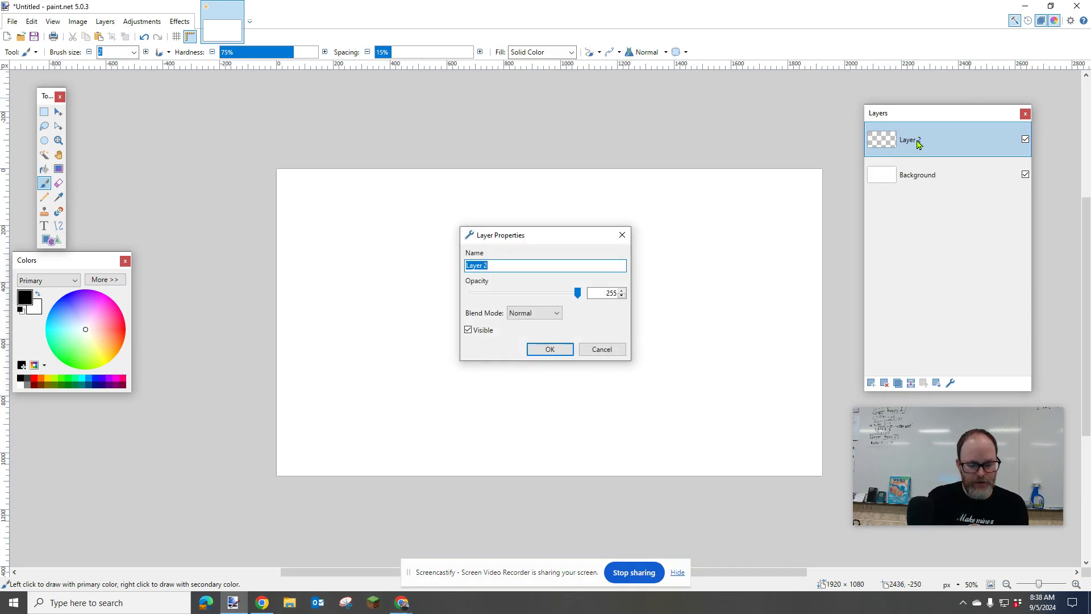
pyautogui.write('sampel')
pyautogui.press('Return')
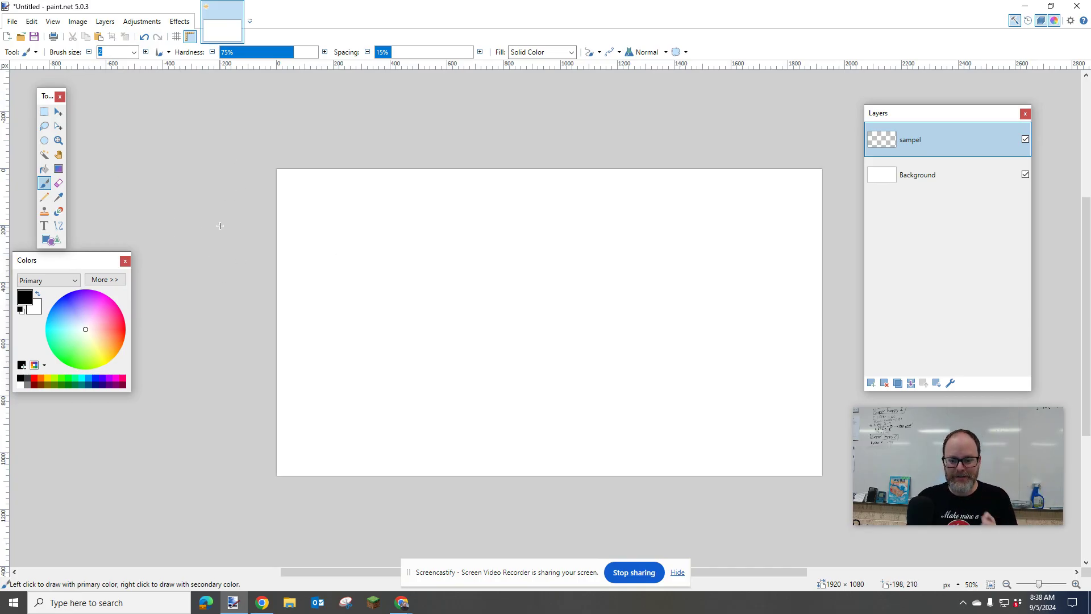
# - Copy the brass balance-scale preview photo in Chrome, then minimize the browser
pyautogui.click(402, 603)
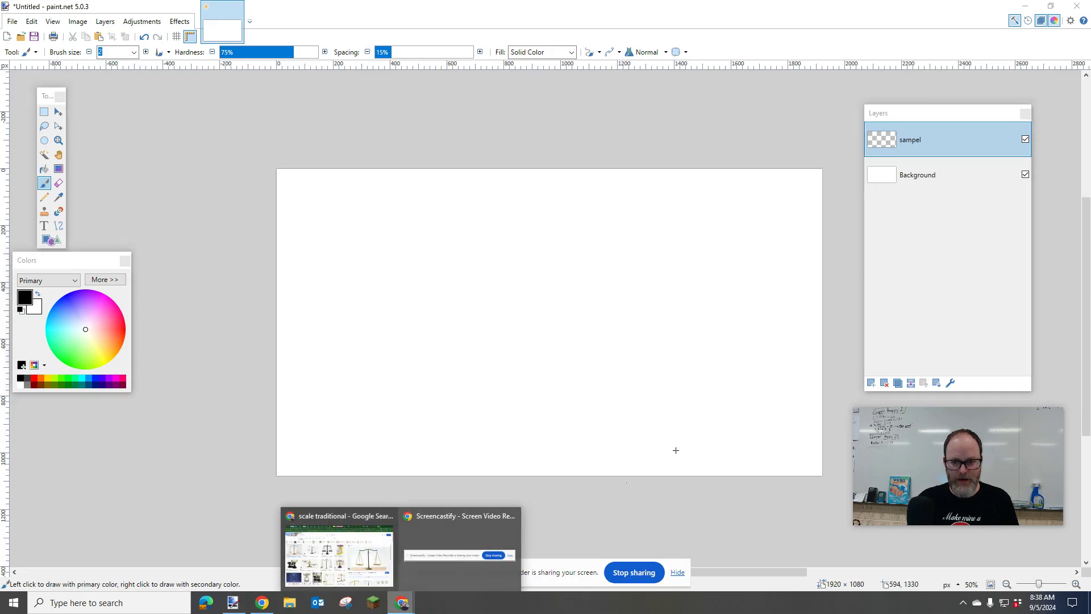
pyautogui.click(339, 550)
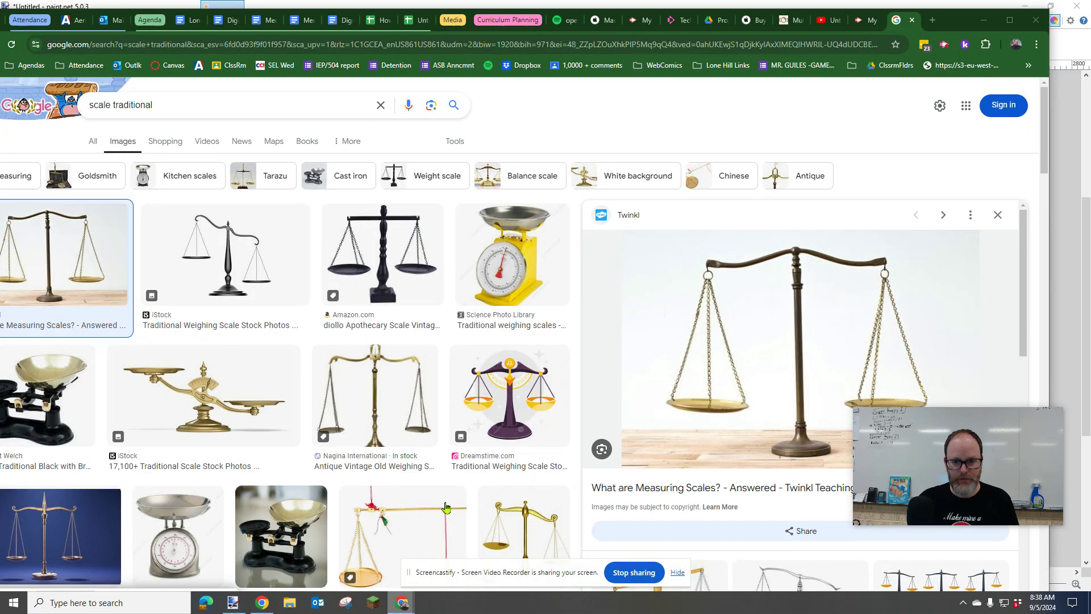
pyautogui.rightClick(827, 334)
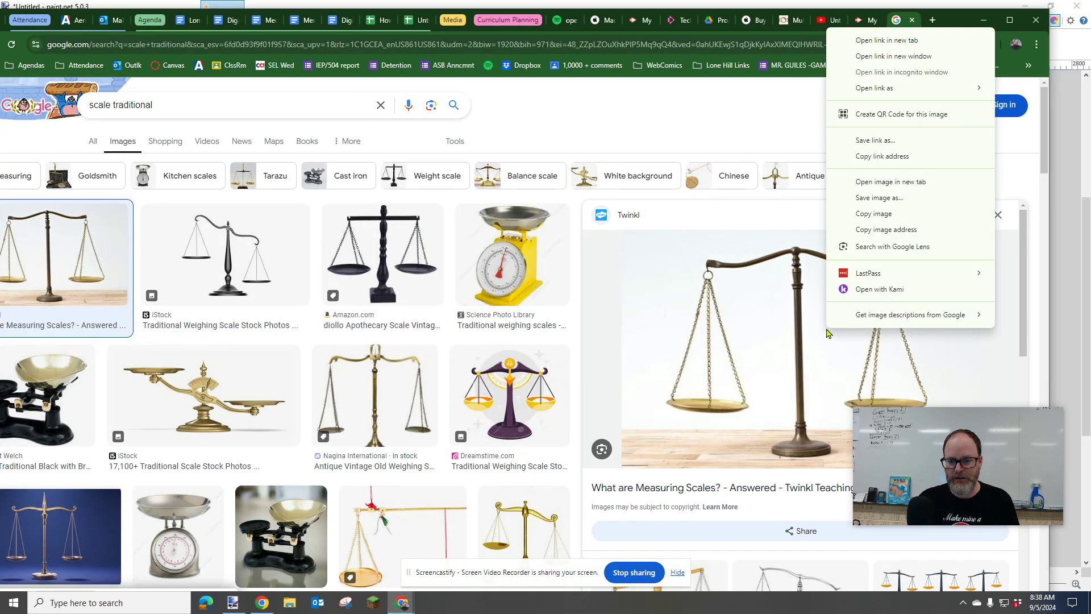
pyautogui.click(882, 216)
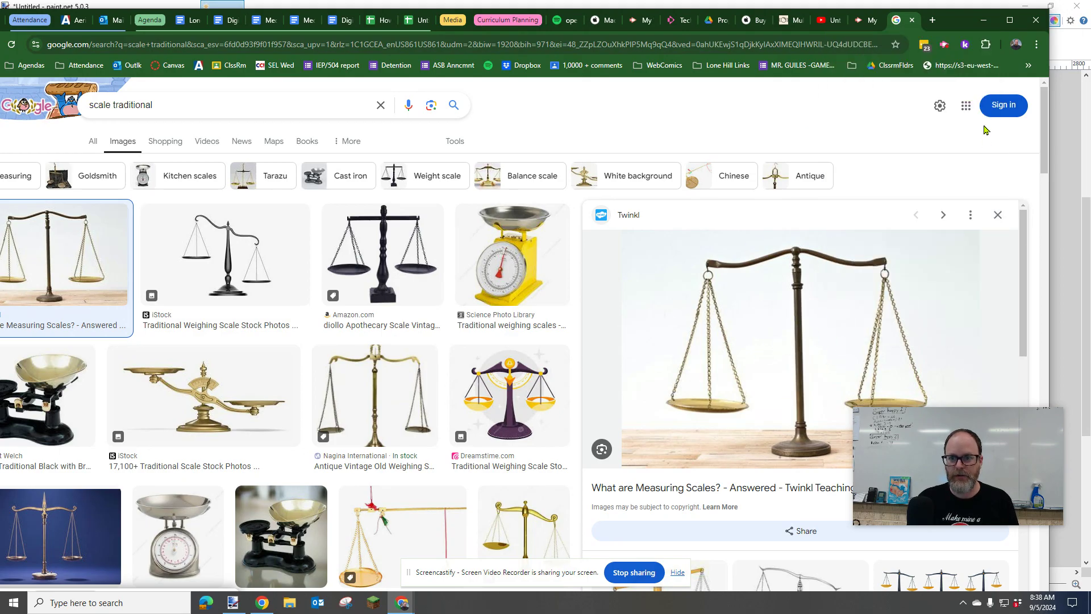
pyautogui.click(983, 20)
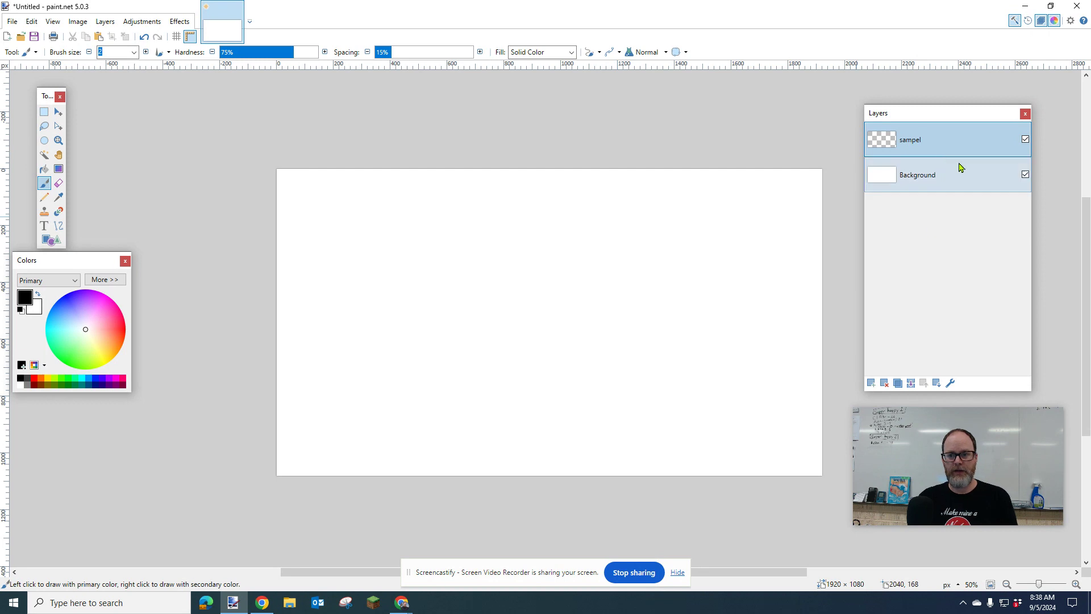
# - Rename the layer to 'sample' and paste the scale photo onto it
pyautogui.doubleClick(921, 146)
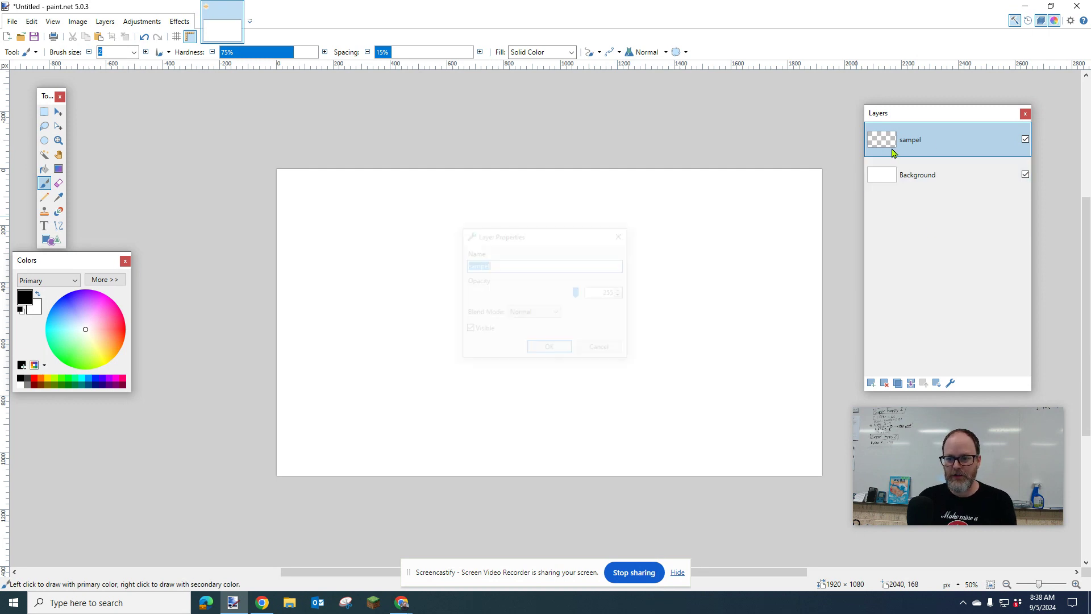
pyautogui.write('s')
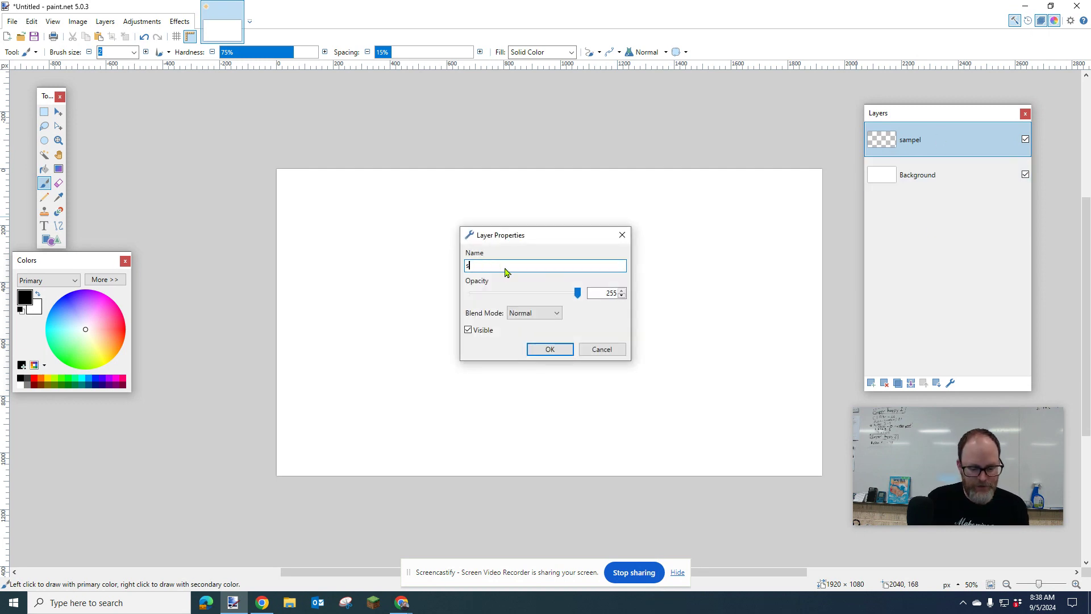
pyautogui.write('ample')
pyautogui.press('Return')
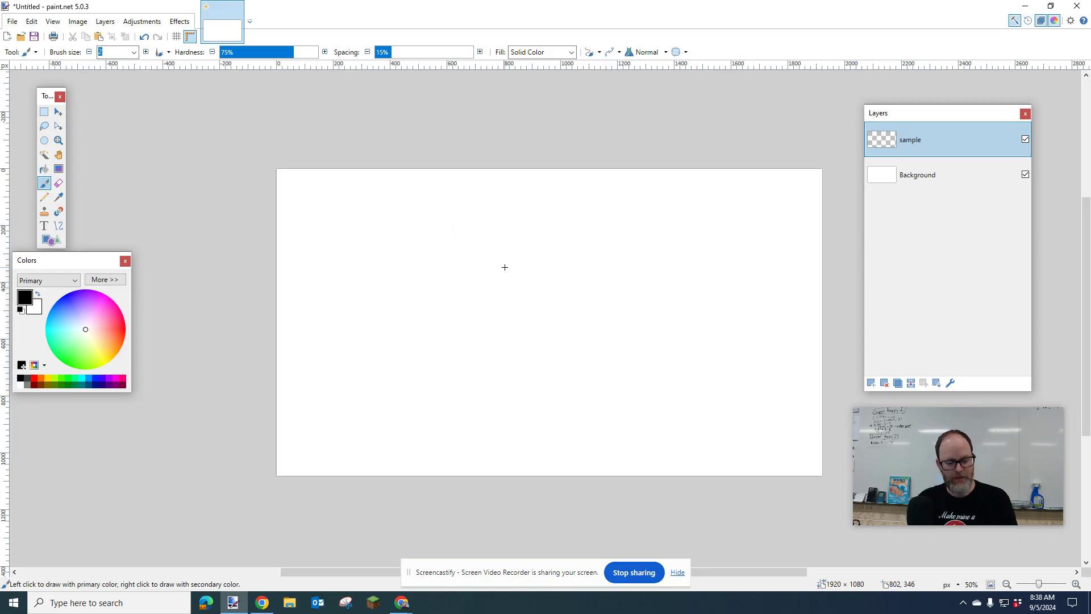
pyautogui.hotkey('ctrl', 'v')
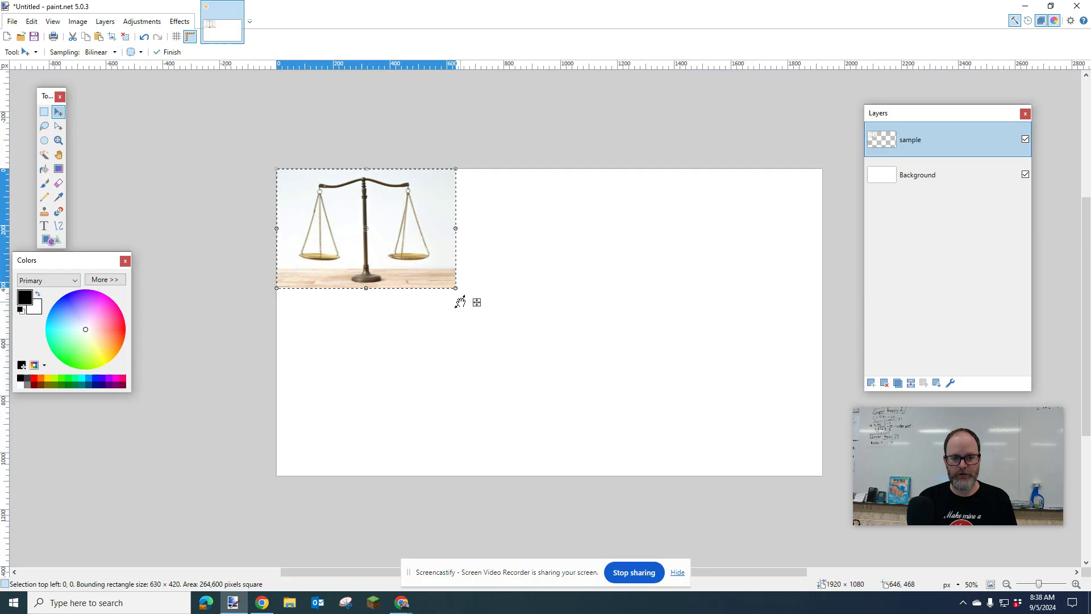
# - Resize and reposition the pasted photo by its corners to cover most of the canvas
pyautogui.moveTo(458, 291); pyautogui.dragTo(802, 606)
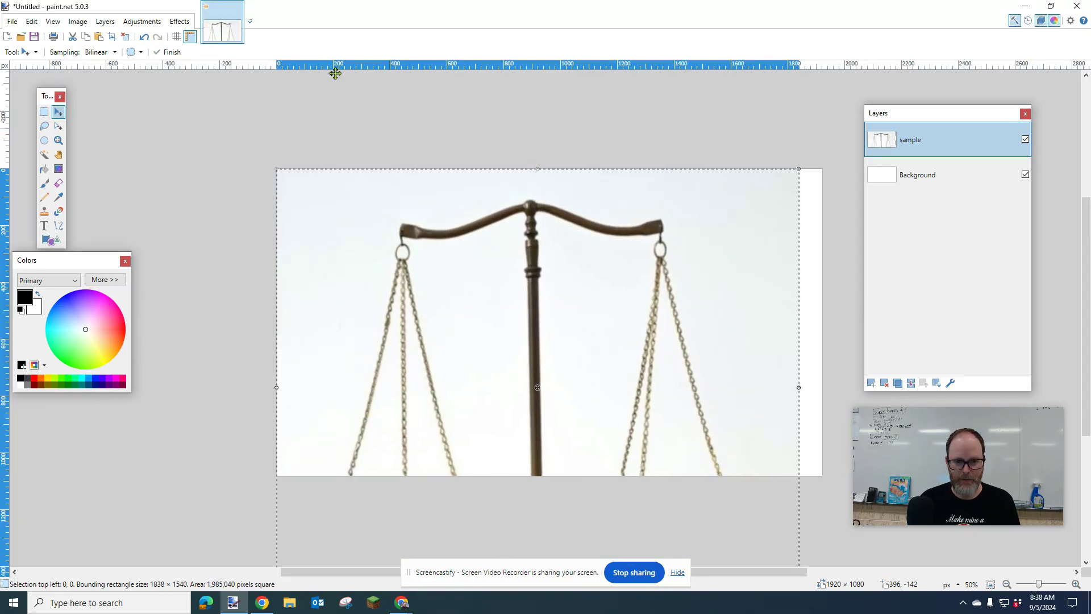
pyautogui.moveTo(267, 164); pyautogui.dragTo(392, 331)
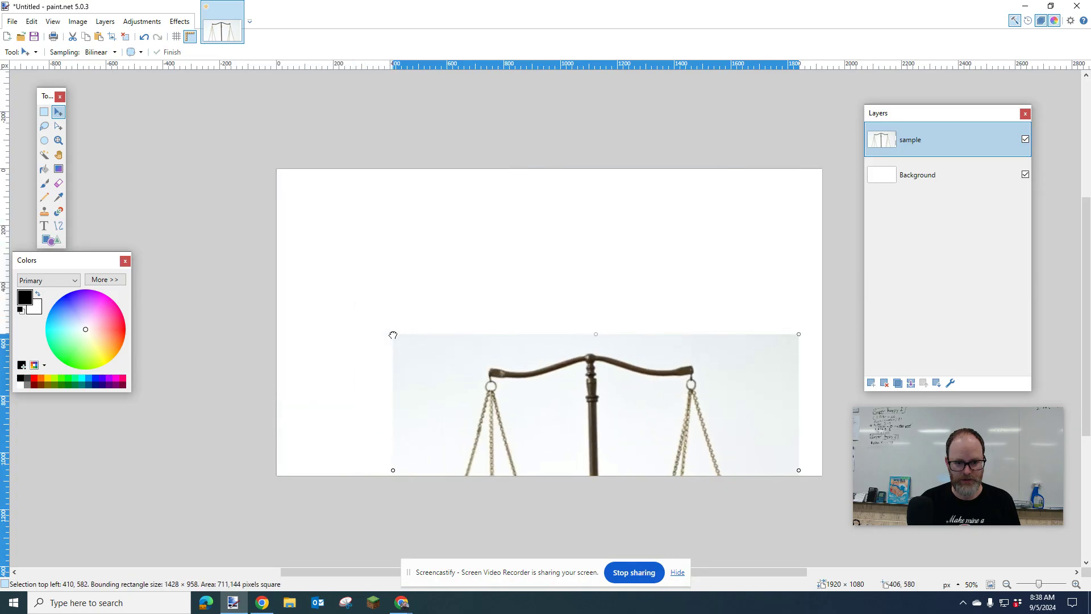
pyautogui.moveTo(551, 377); pyautogui.dragTo(506, 249)
pyautogui.moveTo(347, 461); pyautogui.dragTo(321, 476)
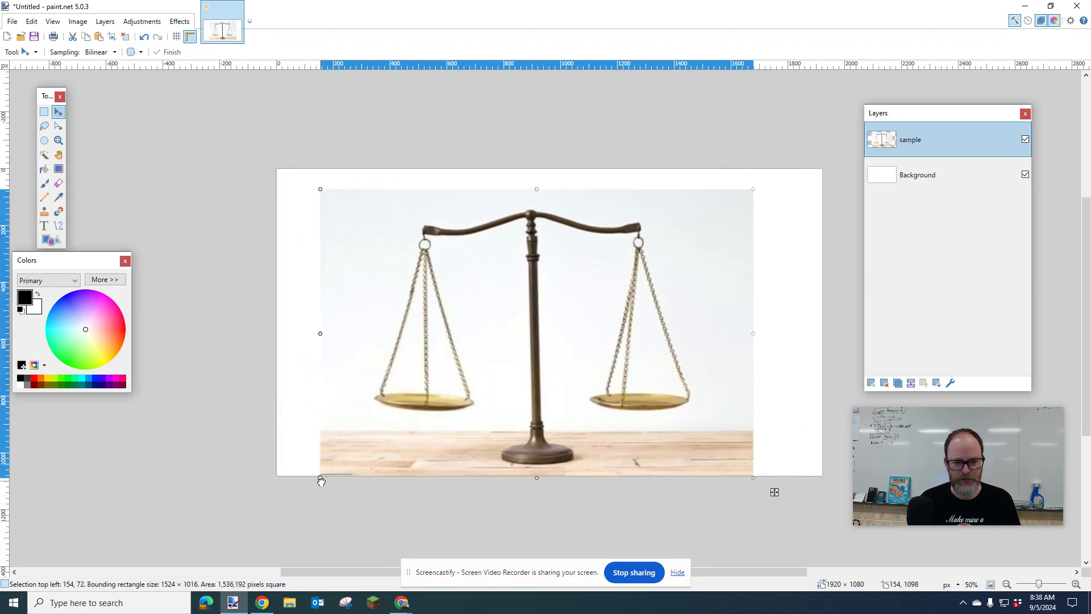
pyautogui.moveTo(749, 194); pyautogui.dragTo(796, 174)
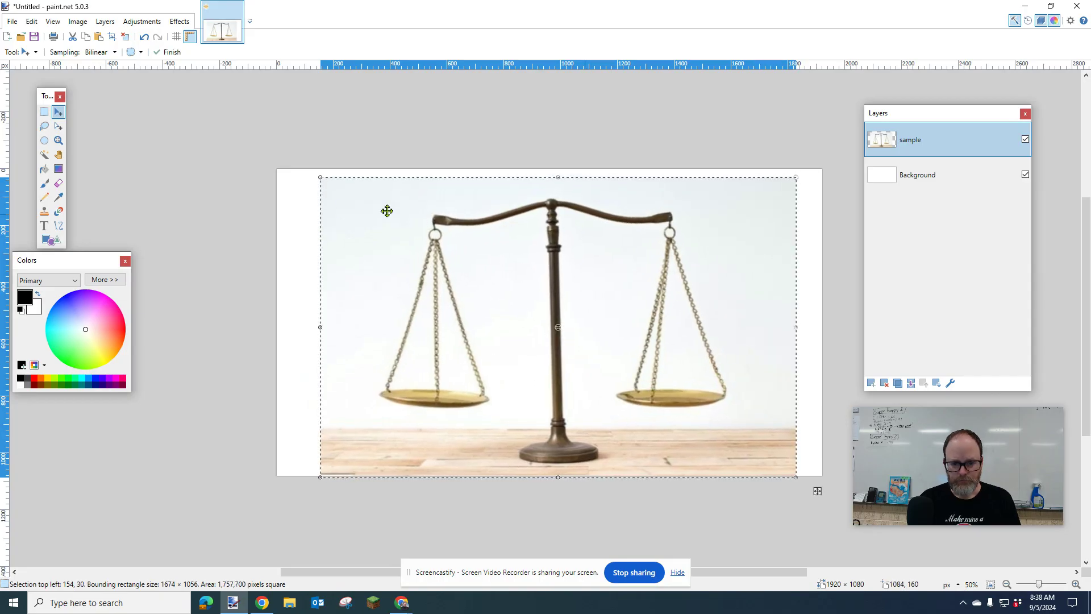
pyautogui.moveTo(326, 180); pyautogui.dragTo(304, 174)
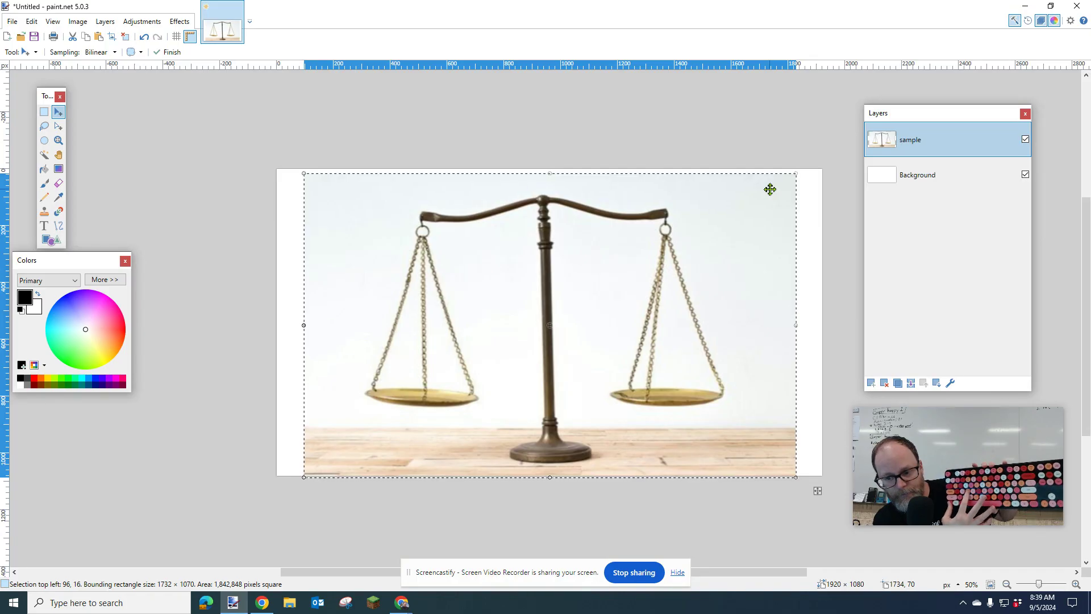
# - Deselect, then select all and erase everything on the sample layer
pyautogui.hotkey('ctrl', 'd')
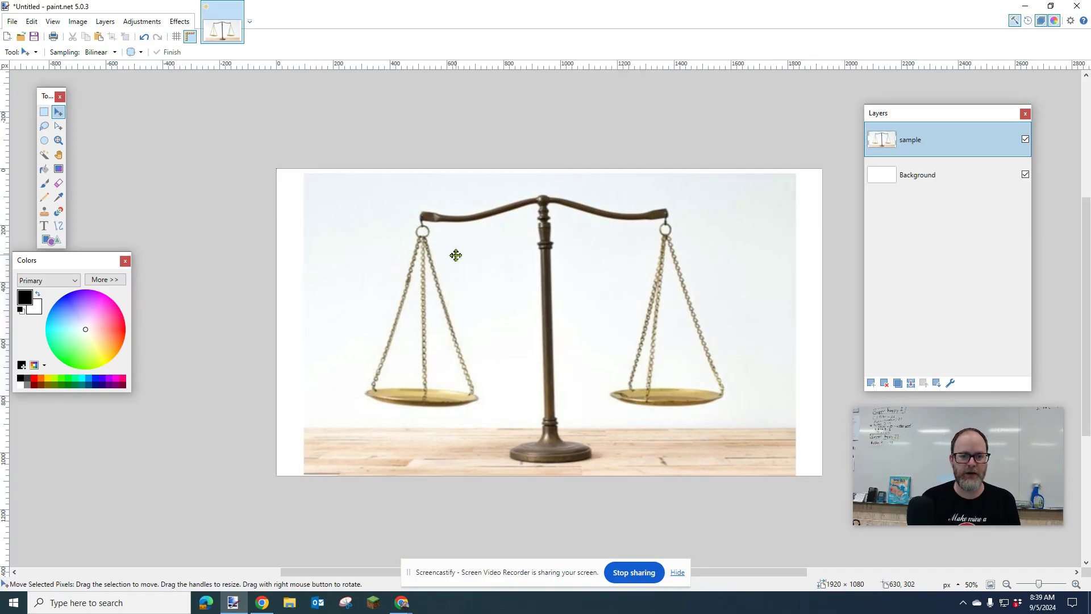
pyautogui.hotkey('ctrl', 'a')
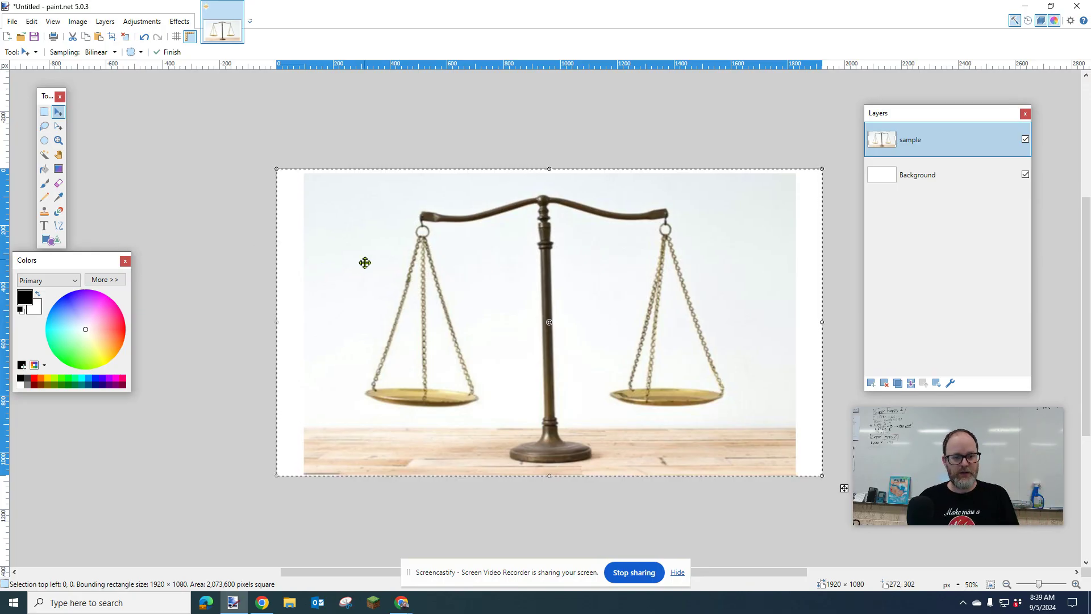
pyautogui.press('Delete')
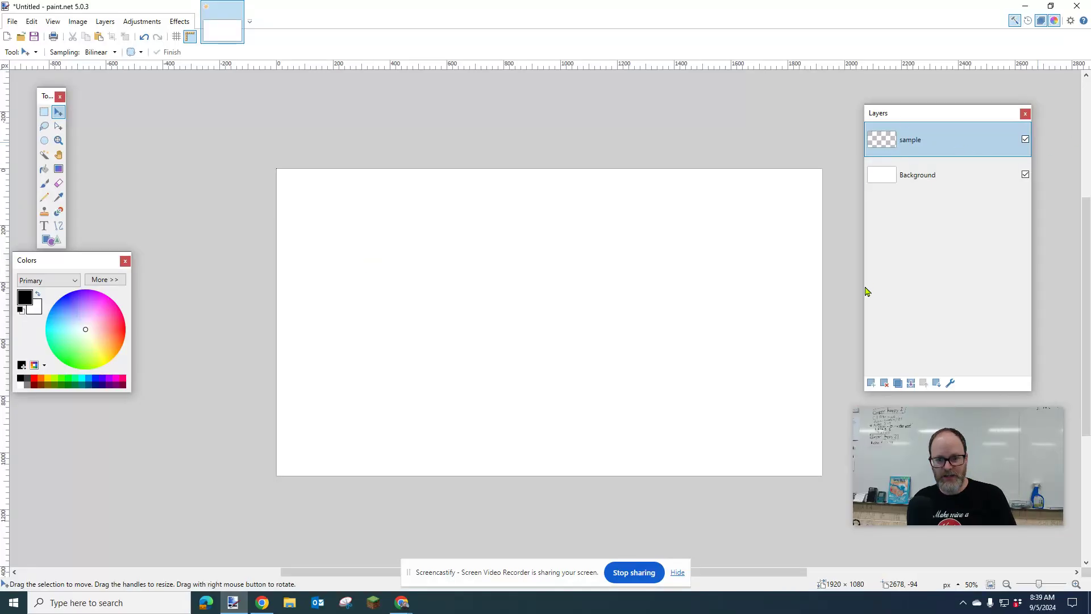
# - Select all, paste the balance-scale photo again, and deselect
pyautogui.hotkey('ctrl', 'a')
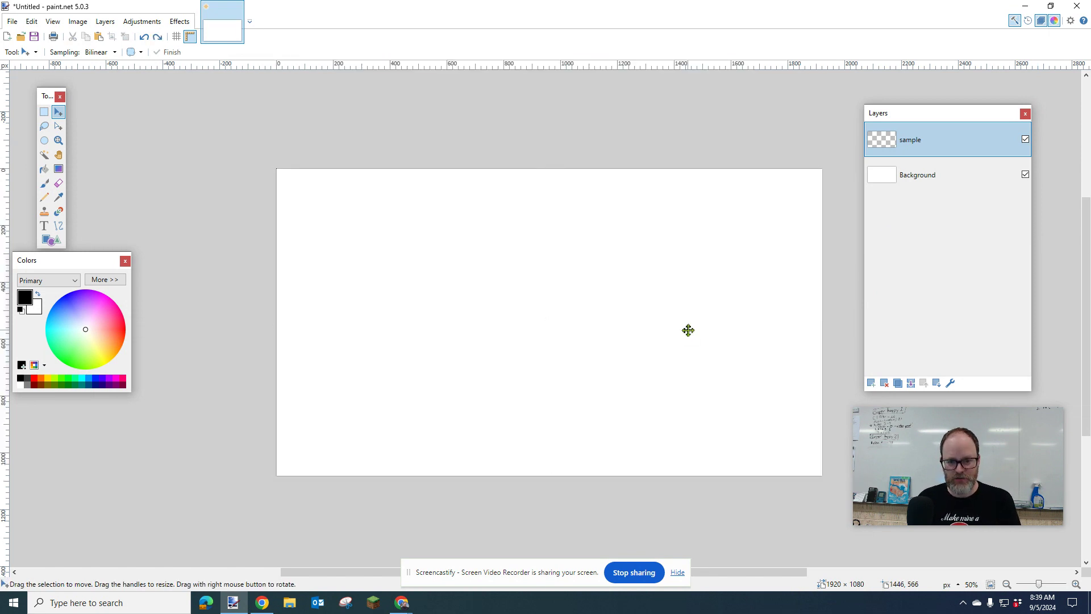
pyautogui.hotkey('ctrl', 'v')
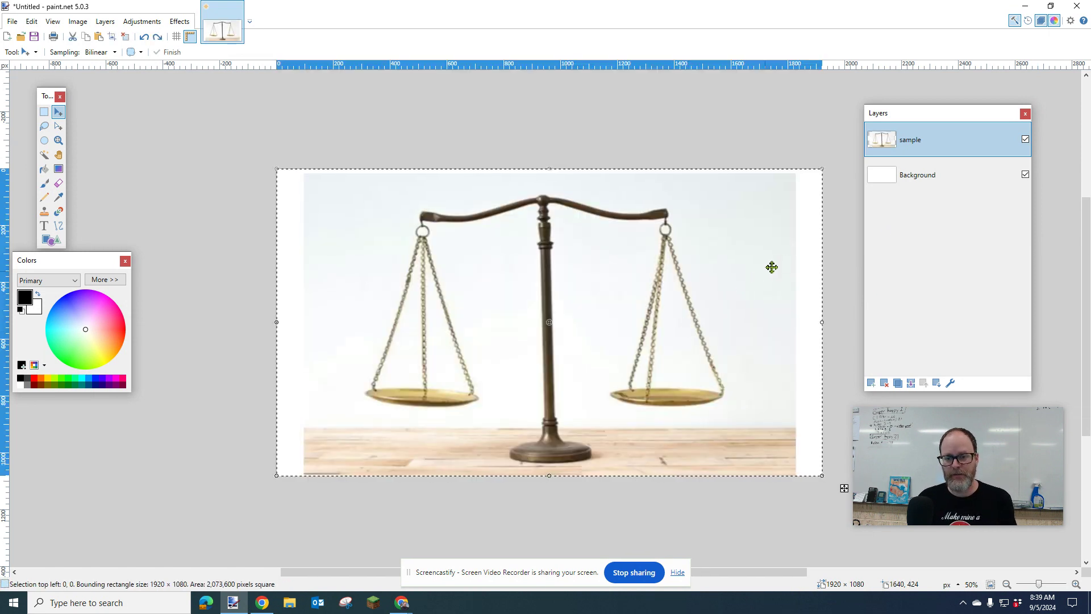
pyautogui.click(850, 247)
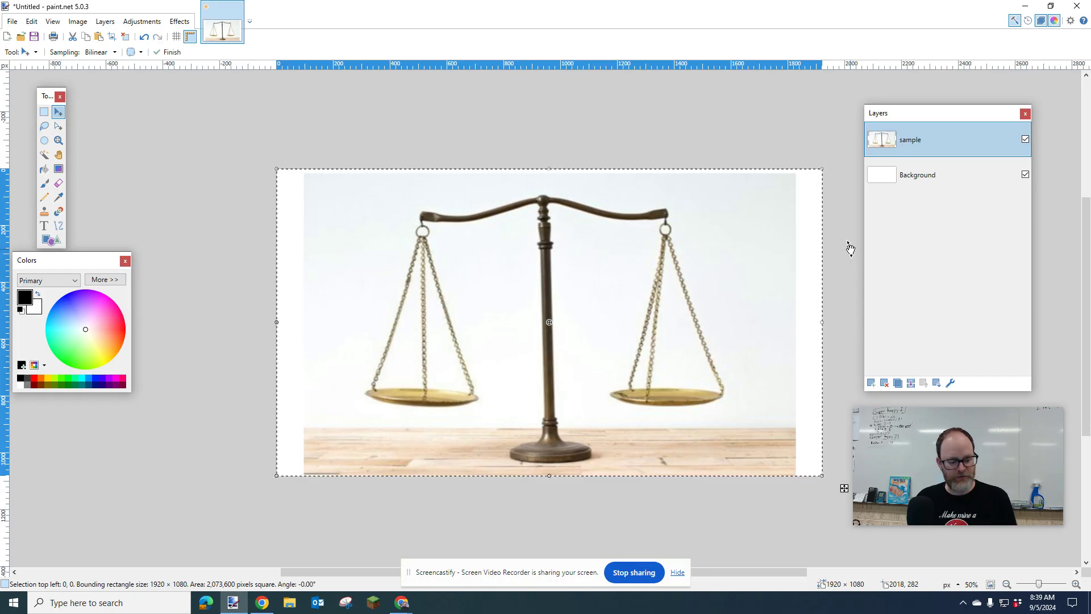
pyautogui.hotkey('ctrl', 'd')
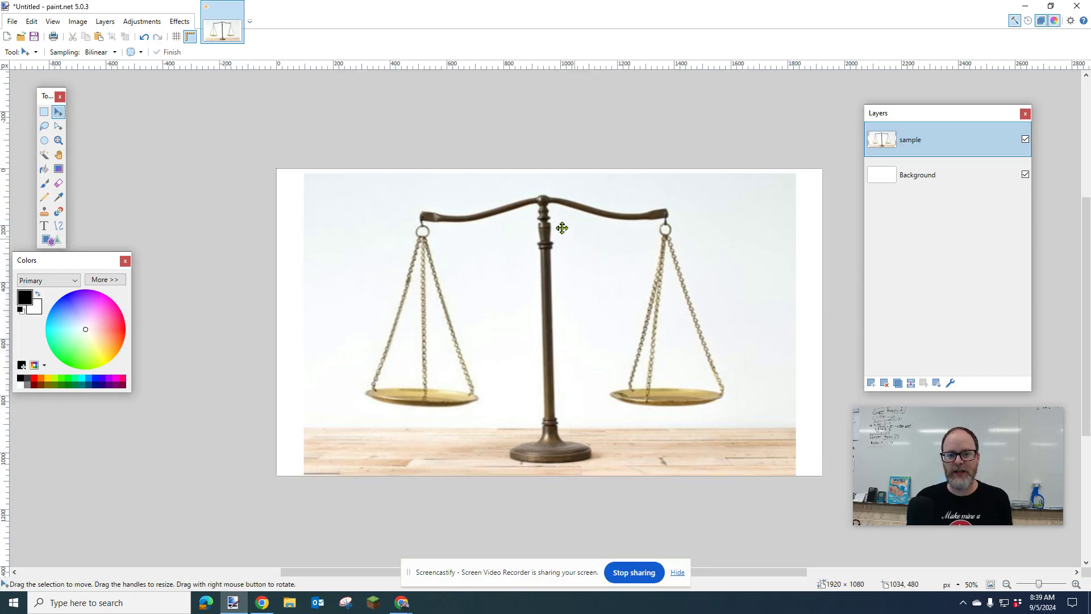
# - Add Layer 3 above sample and pick the Shapes tool with its shape-type gallery
pyautogui.click(869, 384)
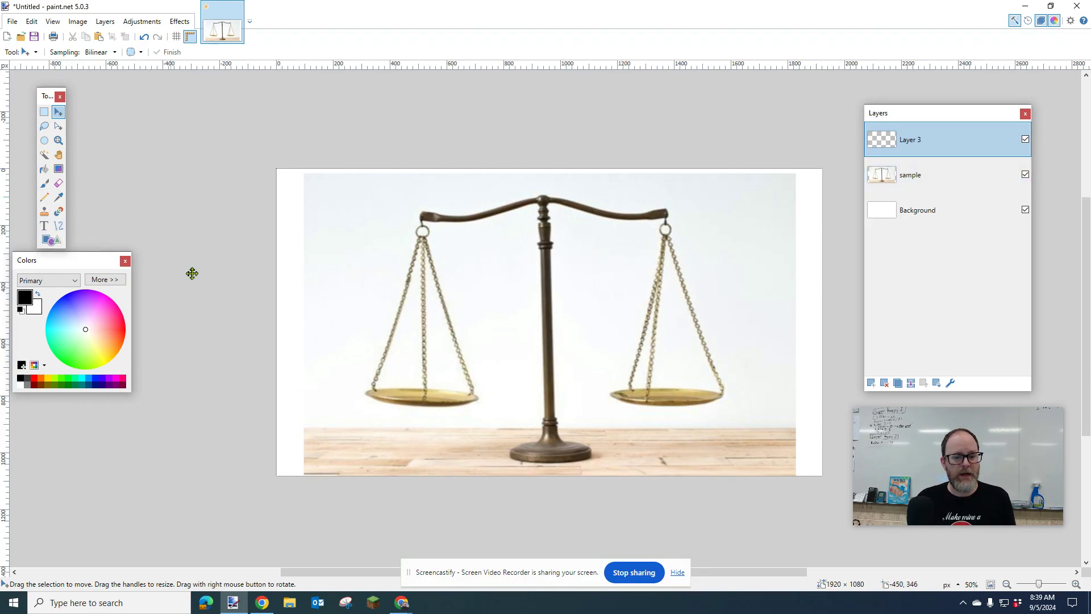
pyautogui.click(55, 241)
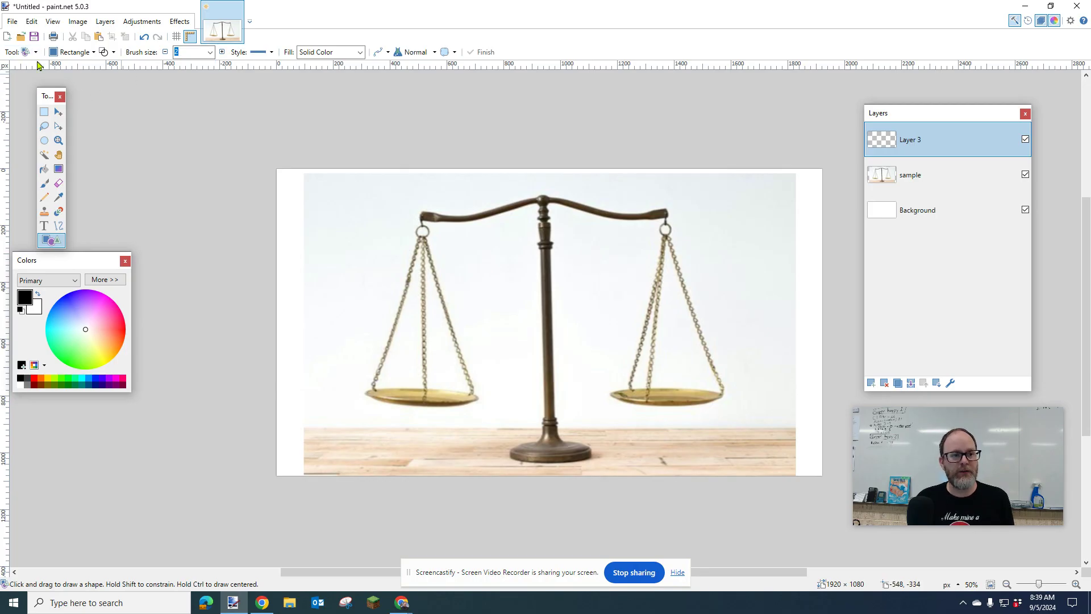
pyautogui.click(84, 52)
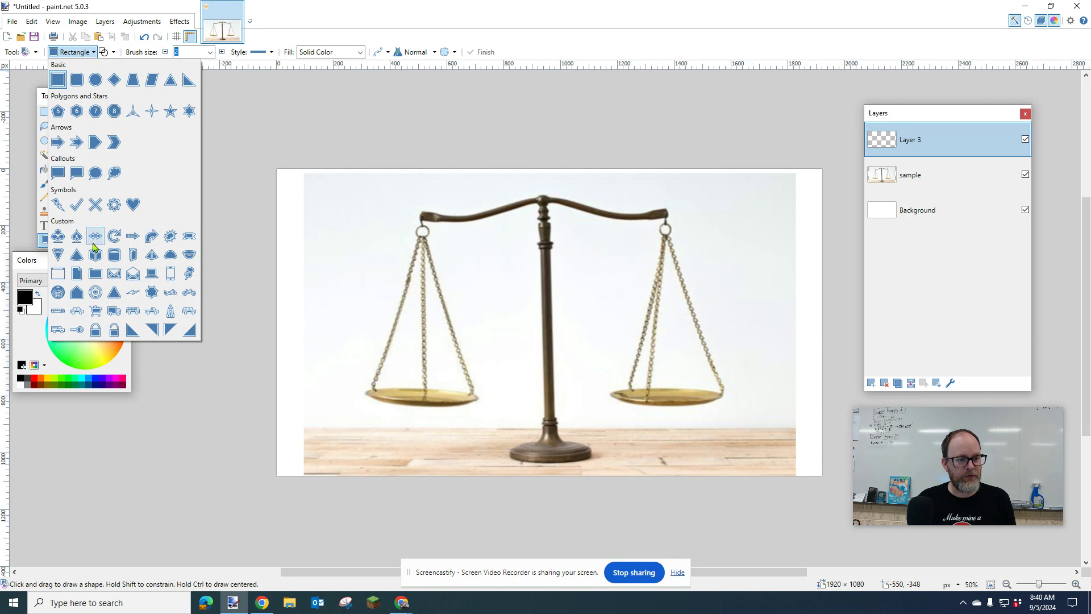
# - Draw a black ellipse outline, width 15, and flatten it over the scale's round base
pyautogui.click(96, 82)
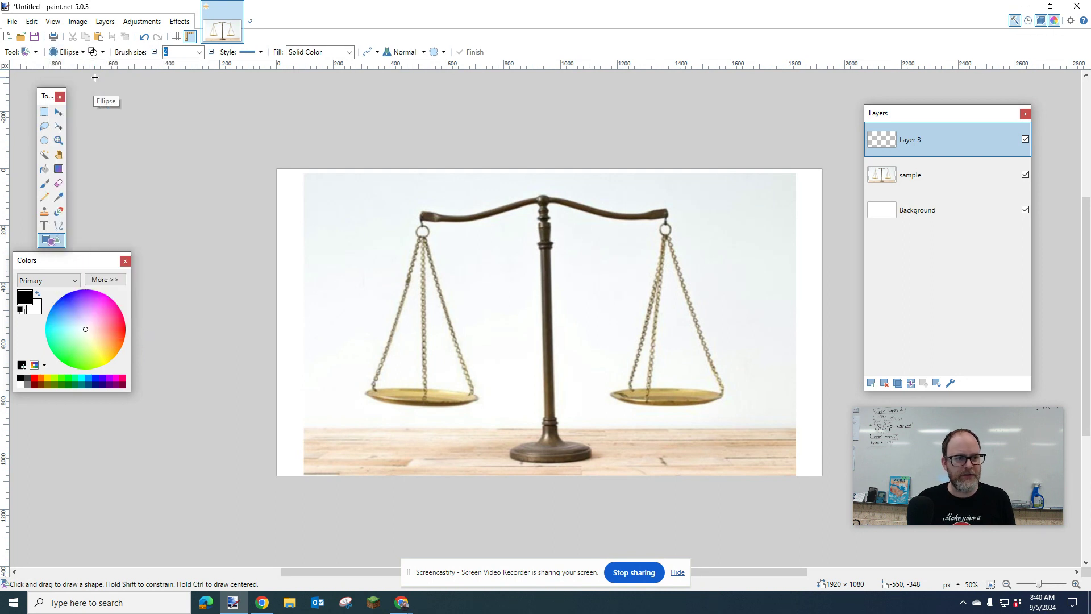
pyautogui.click(103, 53)
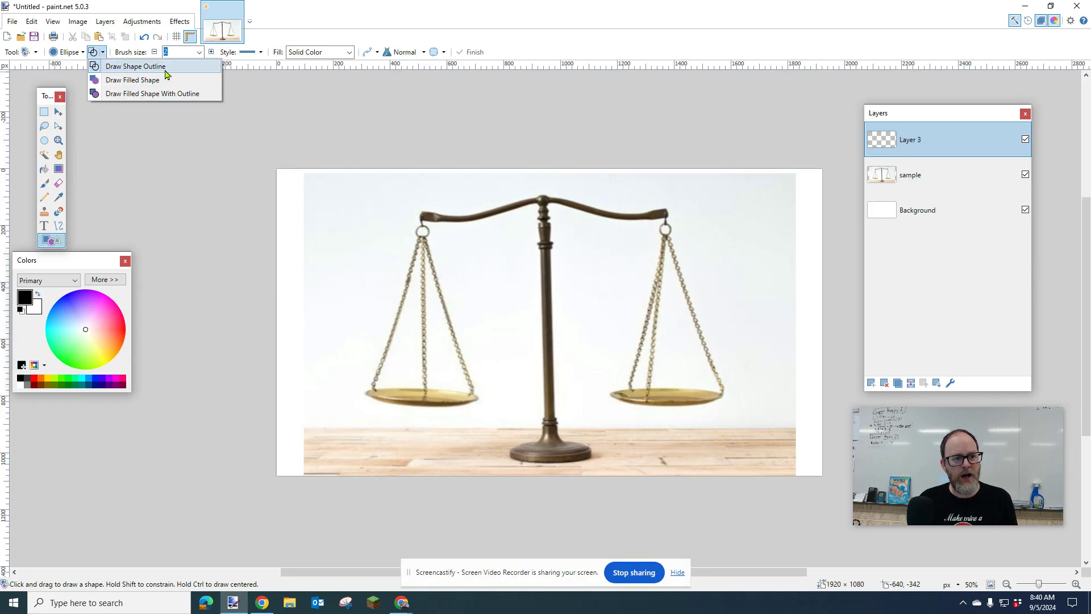
pyautogui.click(132, 71)
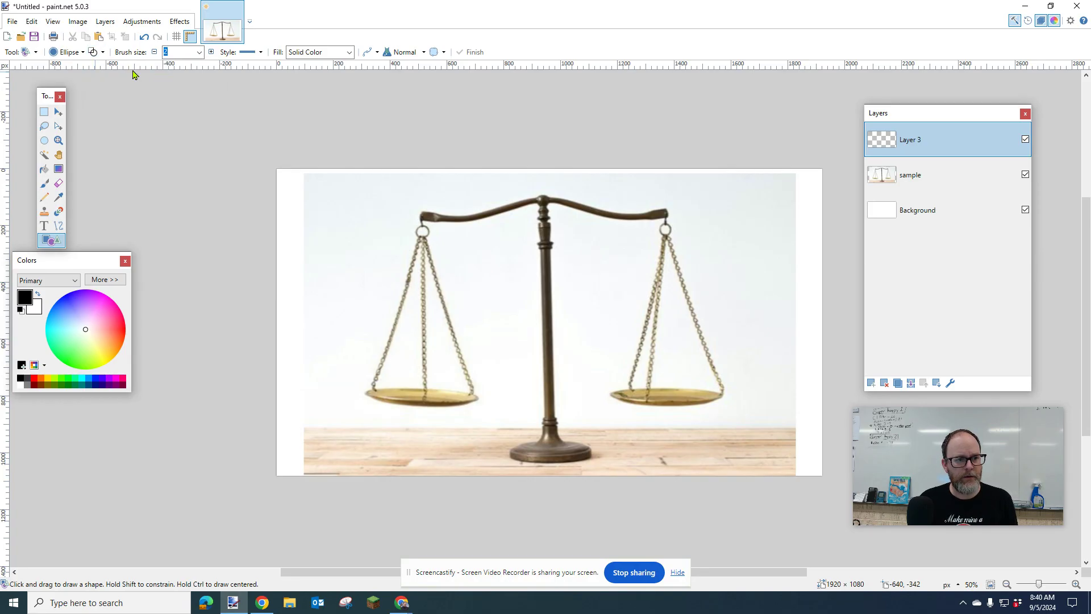
pyautogui.click(199, 52)
pyautogui.click(183, 110)
pyautogui.moveTo(350, 216)
pyautogui.mouseDown()
pyautogui.moveTo(439, 264)
pyautogui.moveTo(584, 304)
pyautogui.moveTo(439, 278)
pyautogui.moveTo(463, 263)
pyautogui.mouseUp()
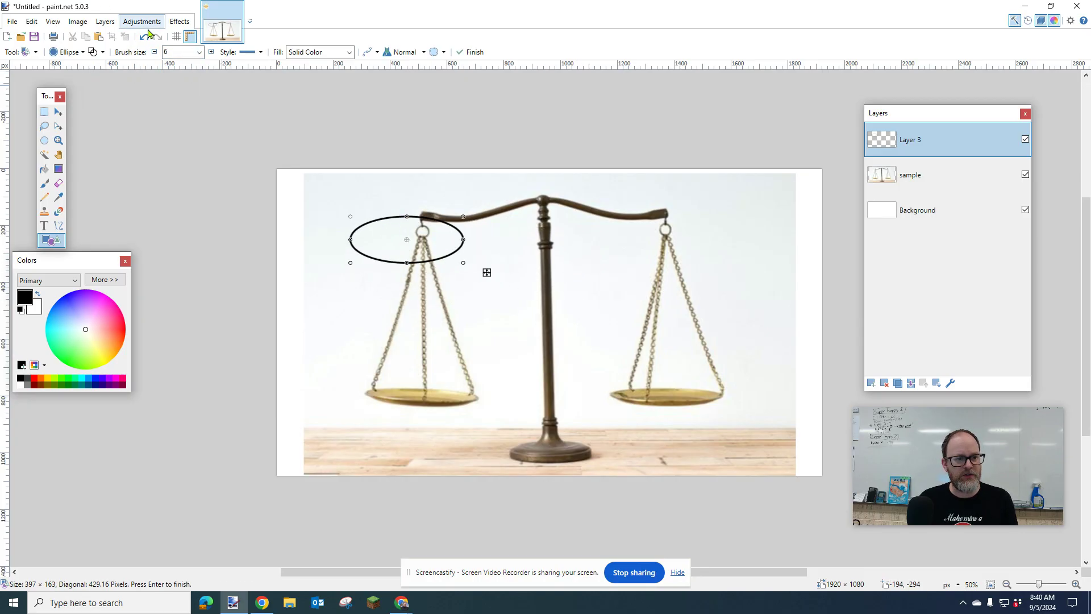
pyautogui.click(199, 52)
pyautogui.click(185, 156)
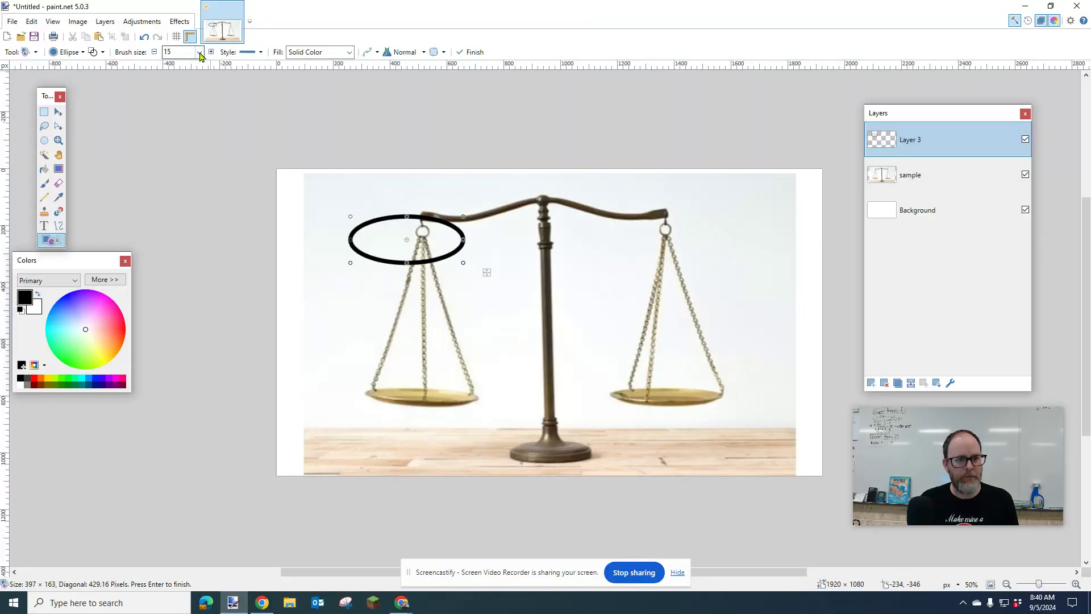
pyautogui.moveTo(387, 246); pyautogui.dragTo(494, 466)
pyautogui.moveTo(551, 440); pyautogui.dragTo(550, 444)
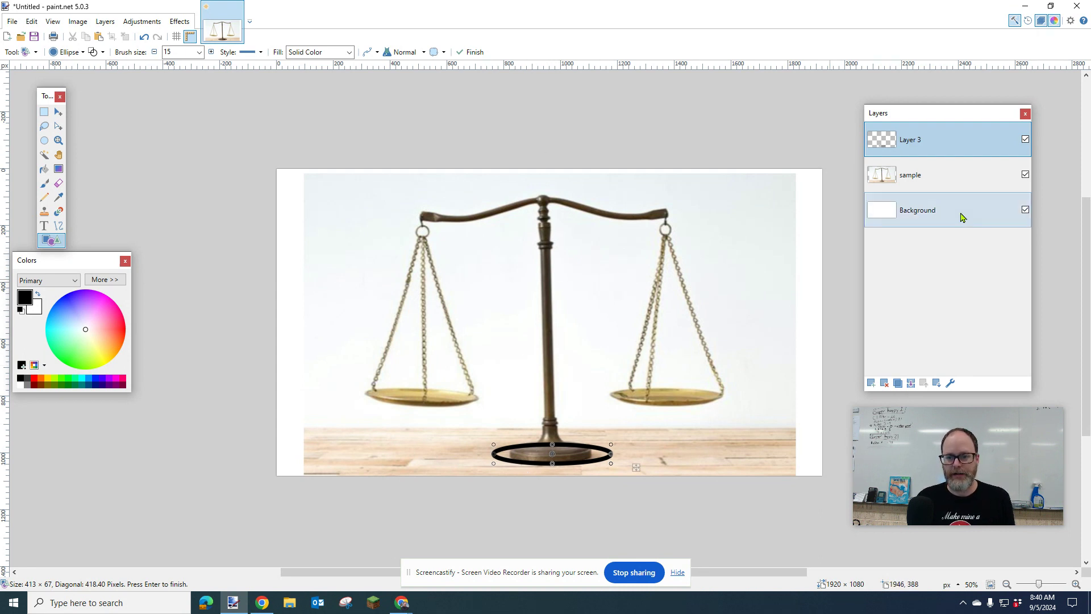
# - Rename Layer 3 to 'drawing'
pyautogui.doubleClick(928, 138)
pyautogui.write('drawin')
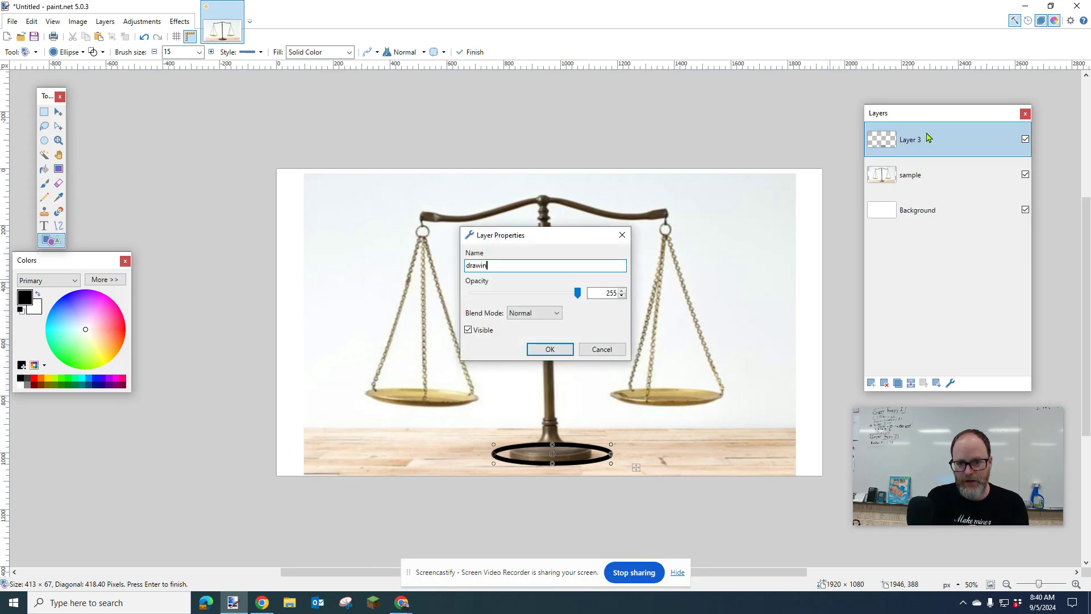
pyautogui.write('g')
pyautogui.press('Return')
pyautogui.doubleClick(928, 142)
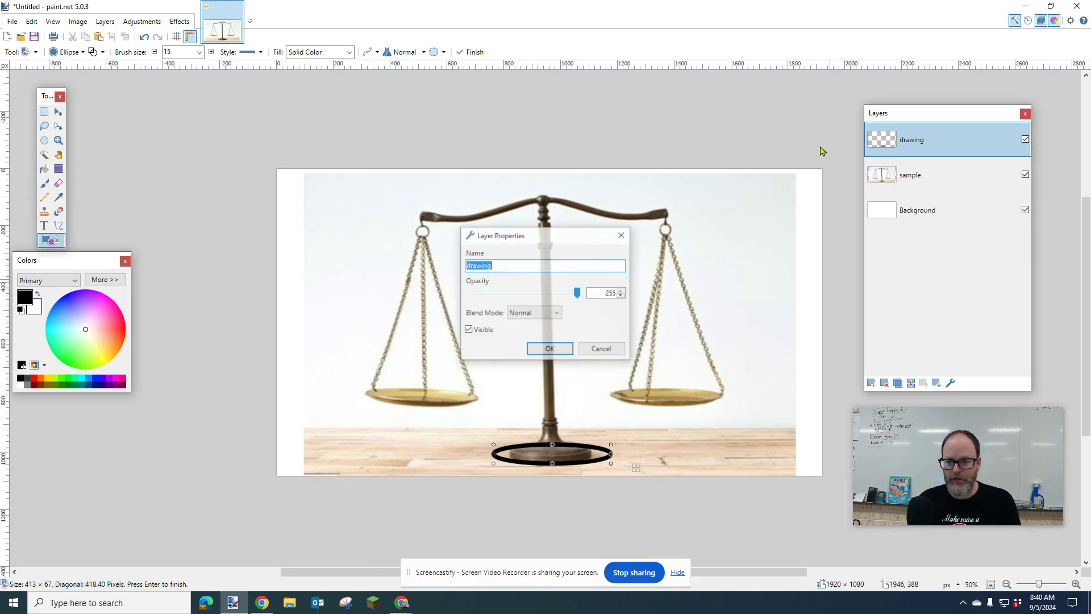
pyautogui.click(549, 347)
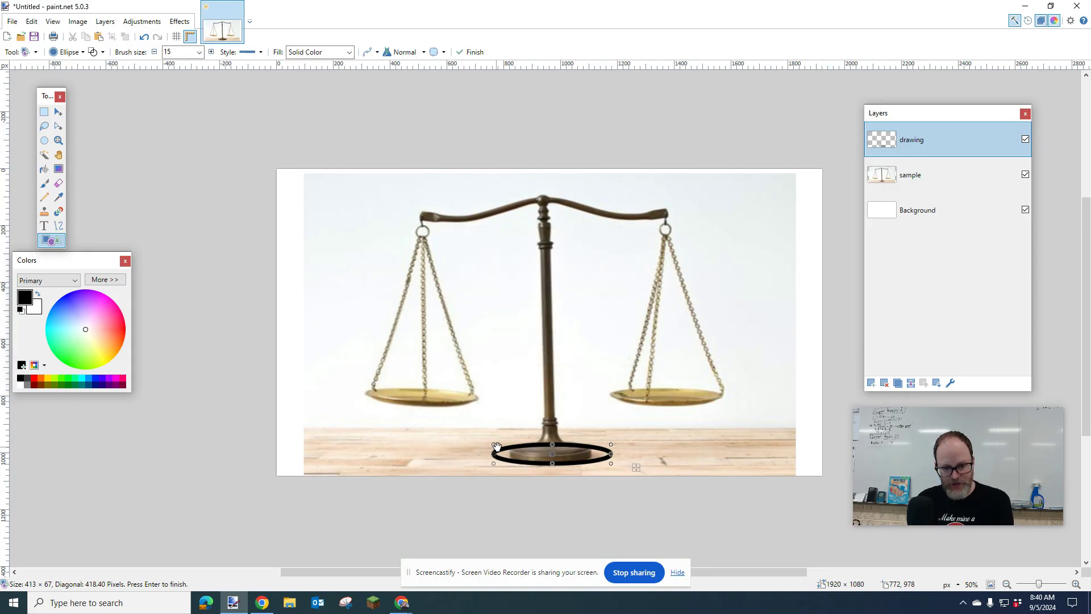
# - Nudge the base ellipse into place over the base and commit it
pyautogui.moveTo(637, 467)
pyautogui.mouseDown()
pyautogui.moveTo(760, 435)
pyautogui.moveTo(643, 460)
pyautogui.mouseUp()
pyautogui.press('Return')
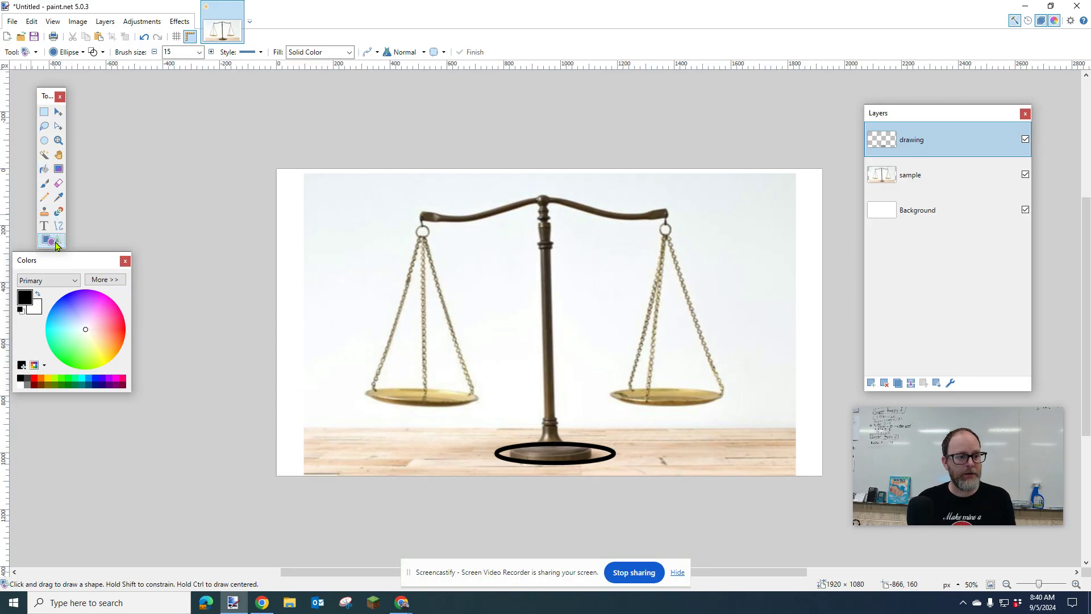
pyautogui.click(79, 53)
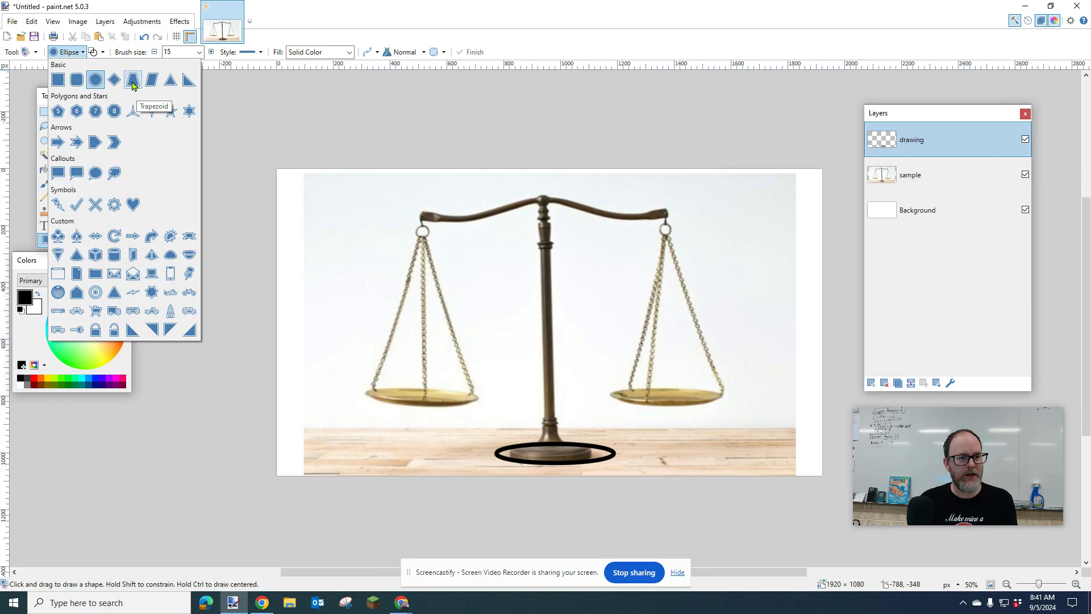
# - Draw a tall trapezoid stem up from the base ellipse, checking it with the sample photo hidden
pyautogui.click(133, 81)
pyautogui.moveTo(538, 211)
pyautogui.mouseDown()
pyautogui.moveTo(575, 302)
pyautogui.moveTo(582, 382)
pyautogui.moveTo(570, 441)
pyautogui.moveTo(541, 442)
pyautogui.moveTo(557, 443)
pyautogui.mouseUp()
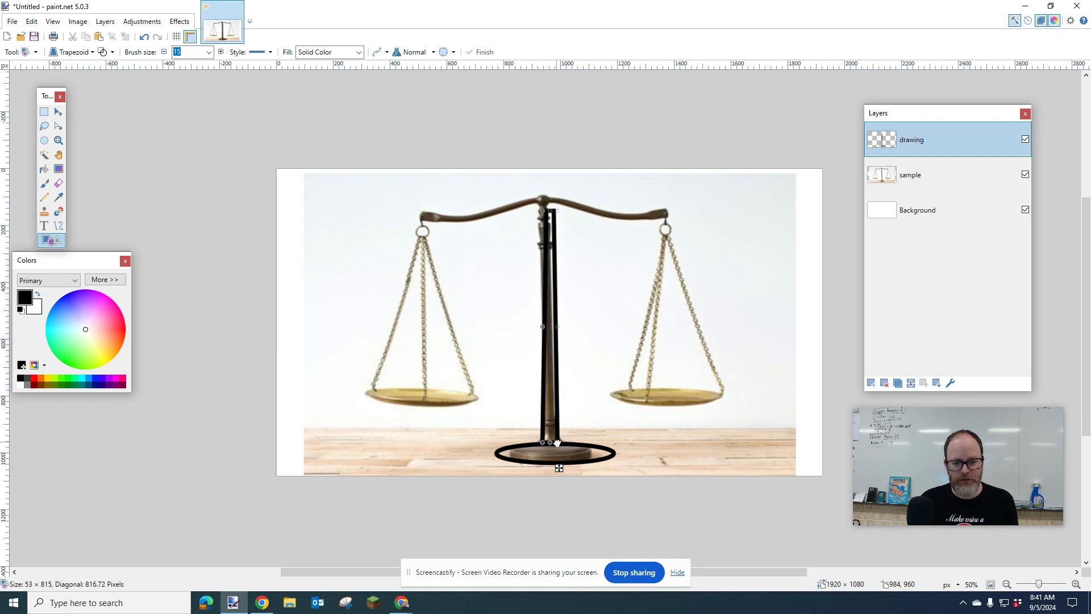
pyautogui.moveTo(543, 211)
pyautogui.mouseDown()
pyautogui.moveTo(533, 211)
pyautogui.moveTo(549, 211)
pyautogui.mouseUp()
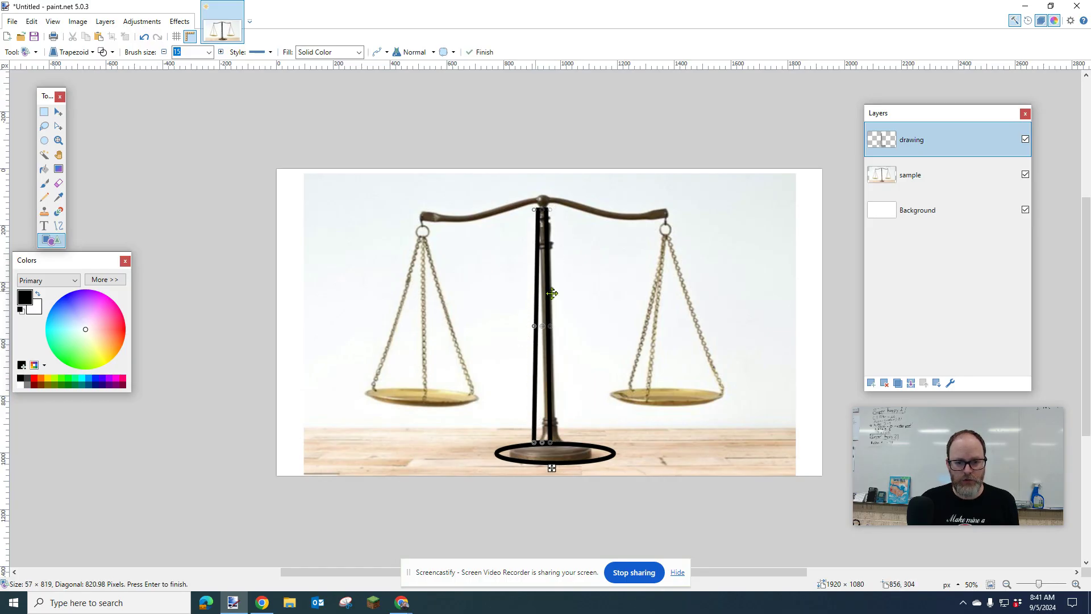
pyautogui.click(1025, 175)
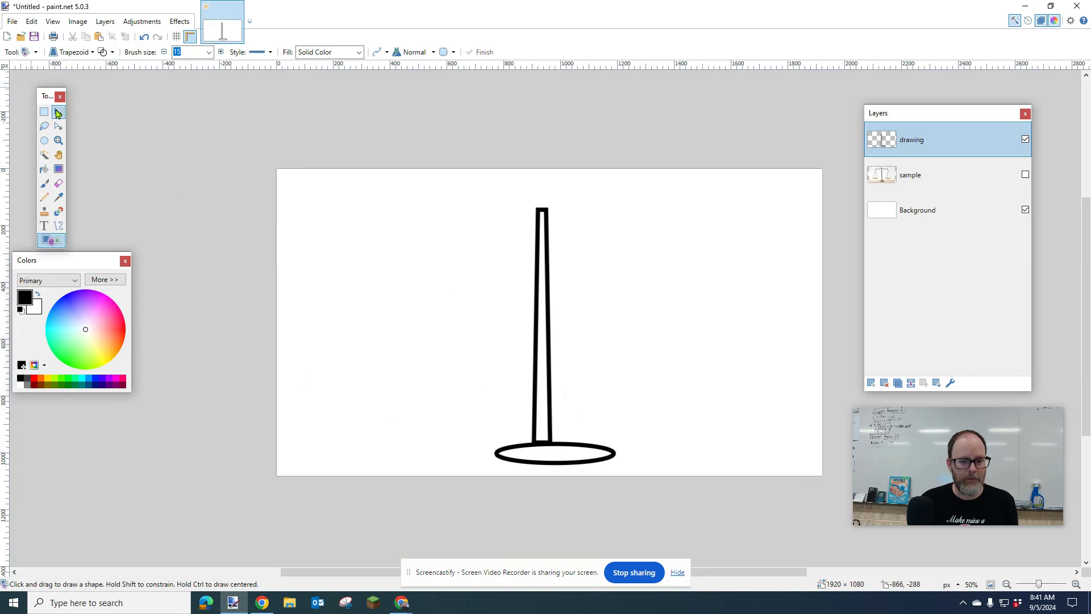
pyautogui.click(58, 112)
pyautogui.hotkey('ctrl', 'z')
pyautogui.hotkey('ctrl', 'z')
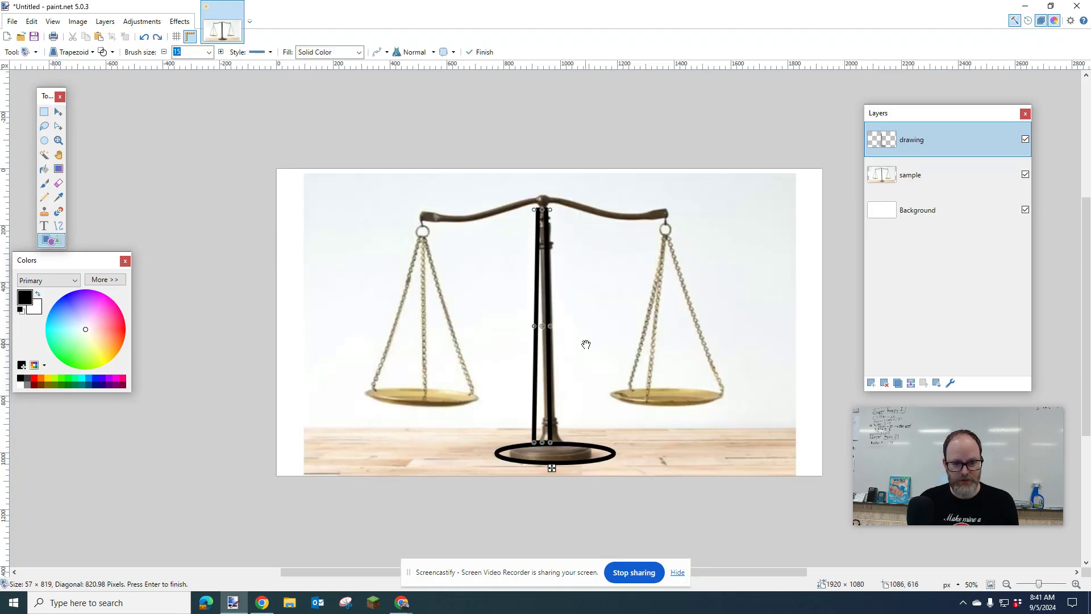
pyautogui.hotkey('ctrl', 'z')
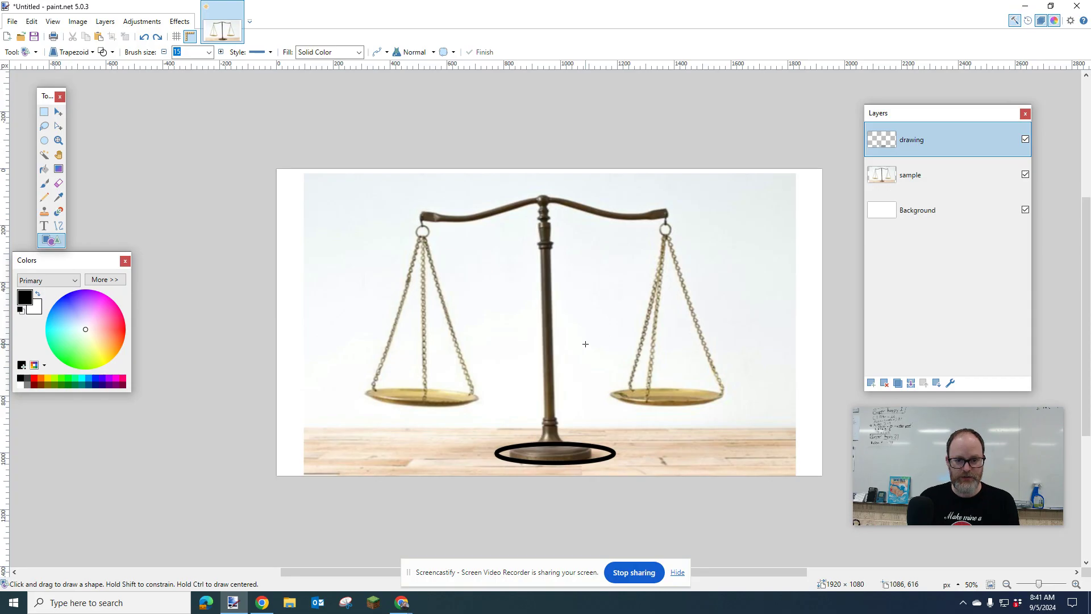
pyautogui.click(1025, 175)
pyautogui.moveTo(533, 219); pyautogui.dragTo(544, 443)
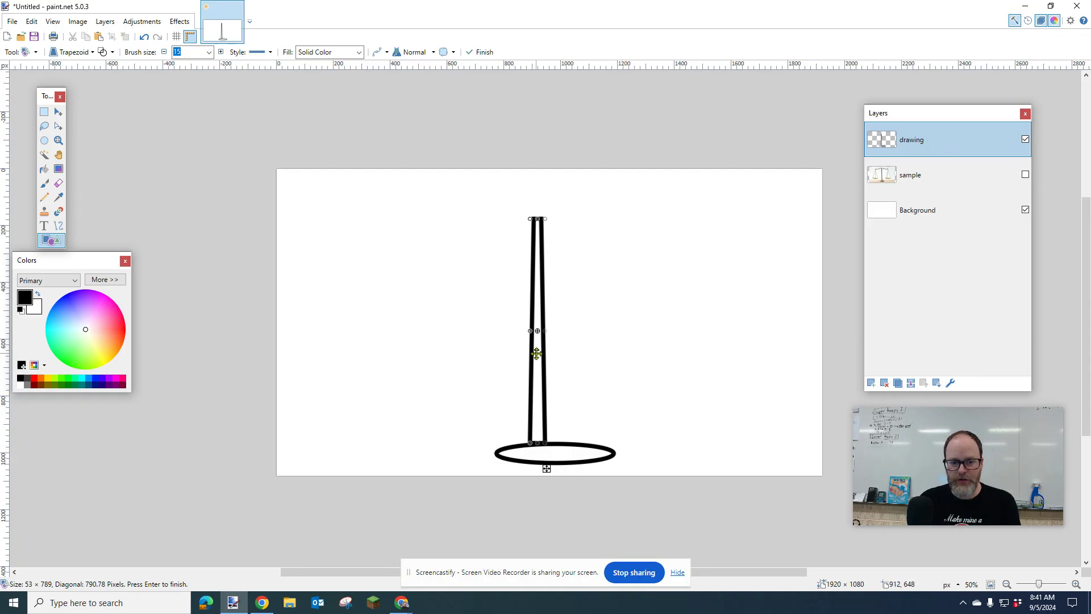
pyautogui.moveTo(537, 353); pyautogui.dragTo(550, 353)
pyautogui.press('Return')
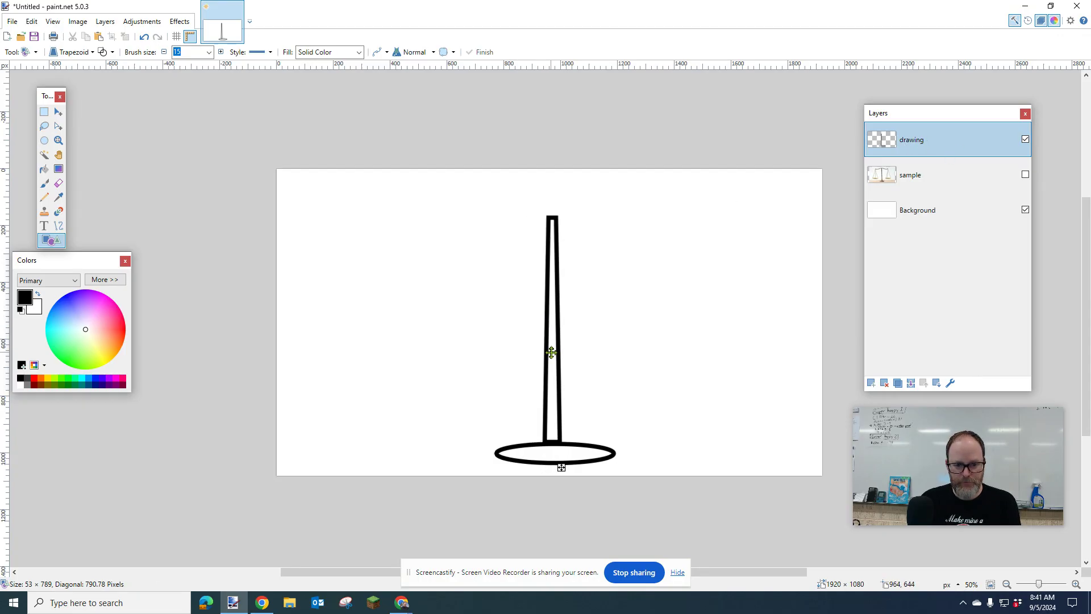
pyautogui.hotkey('ctrl', 'z')
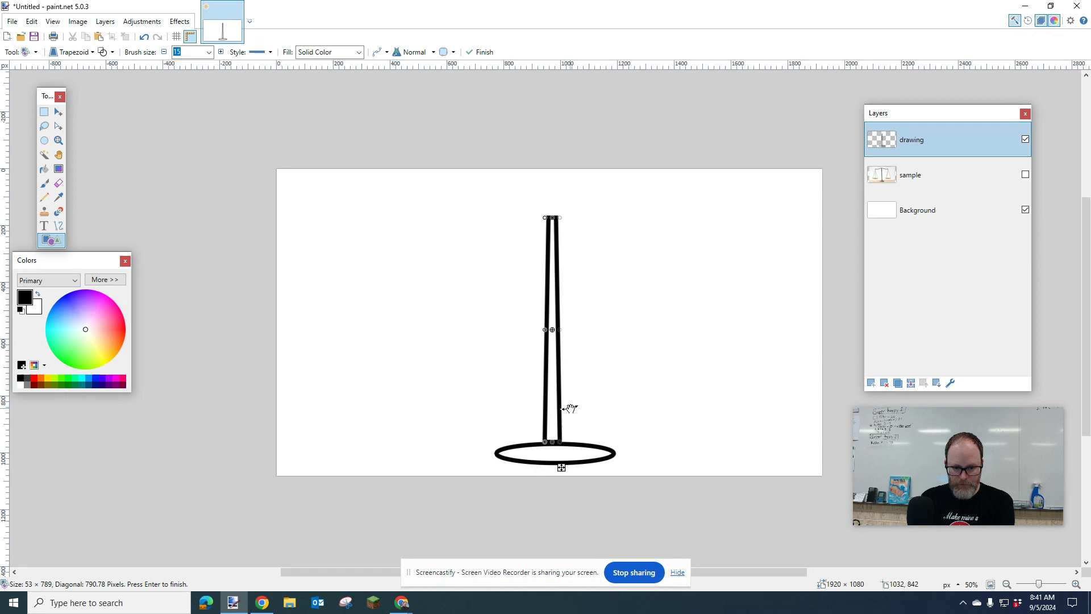
pyautogui.press('Return')
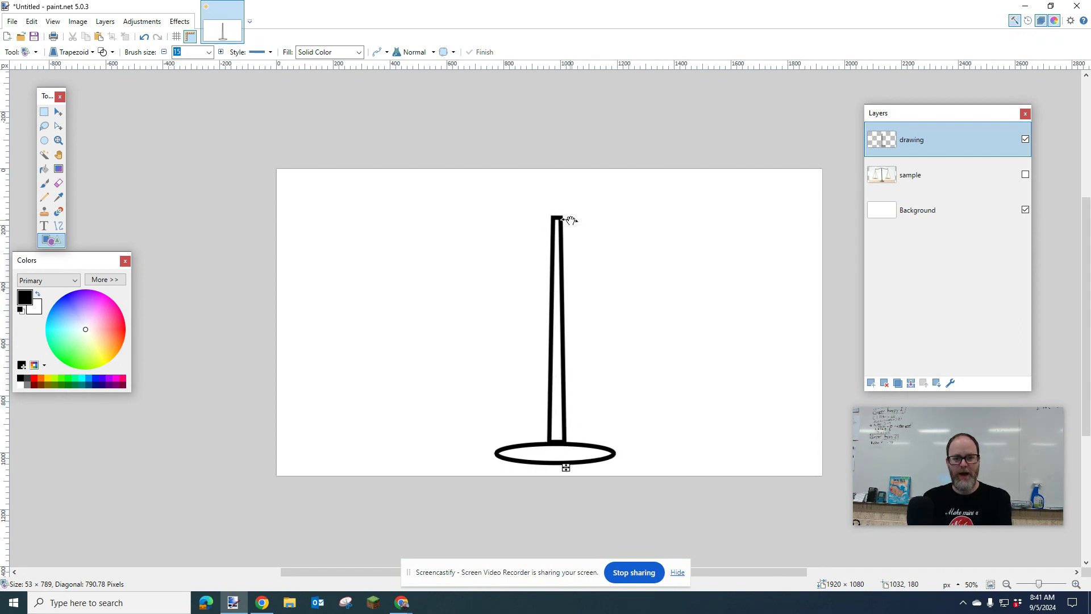
pyautogui.hotkey('ctrl', 'z')
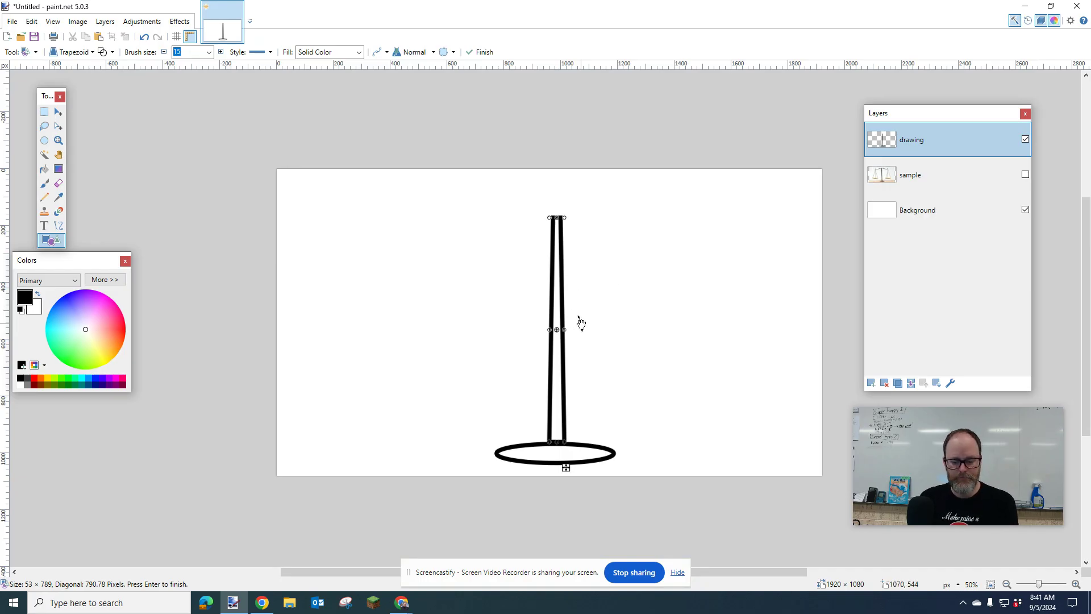
pyautogui.press('Return')
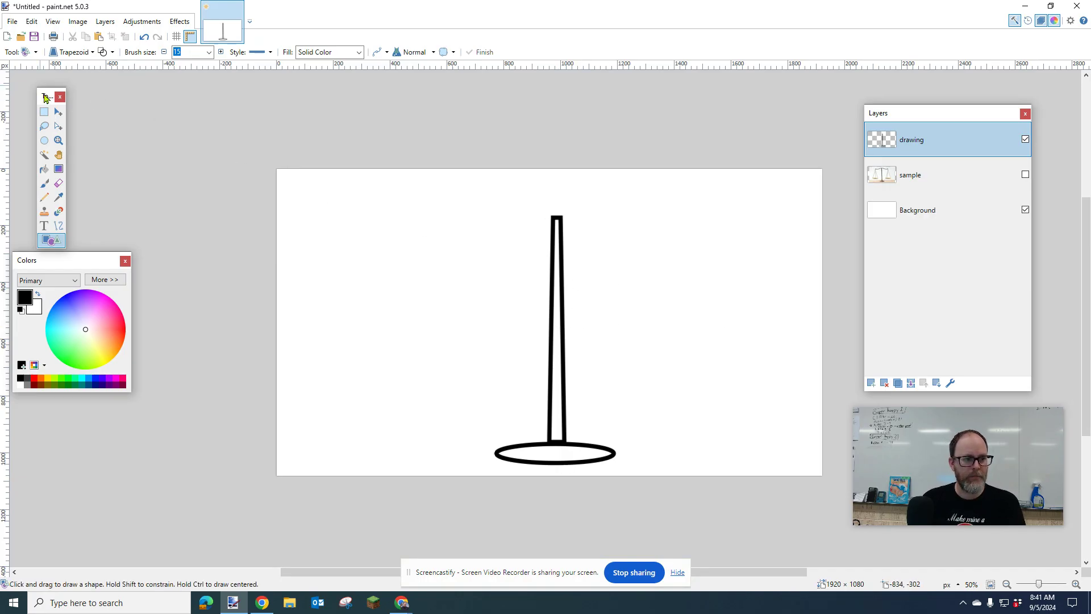
pyautogui.click(1025, 175)
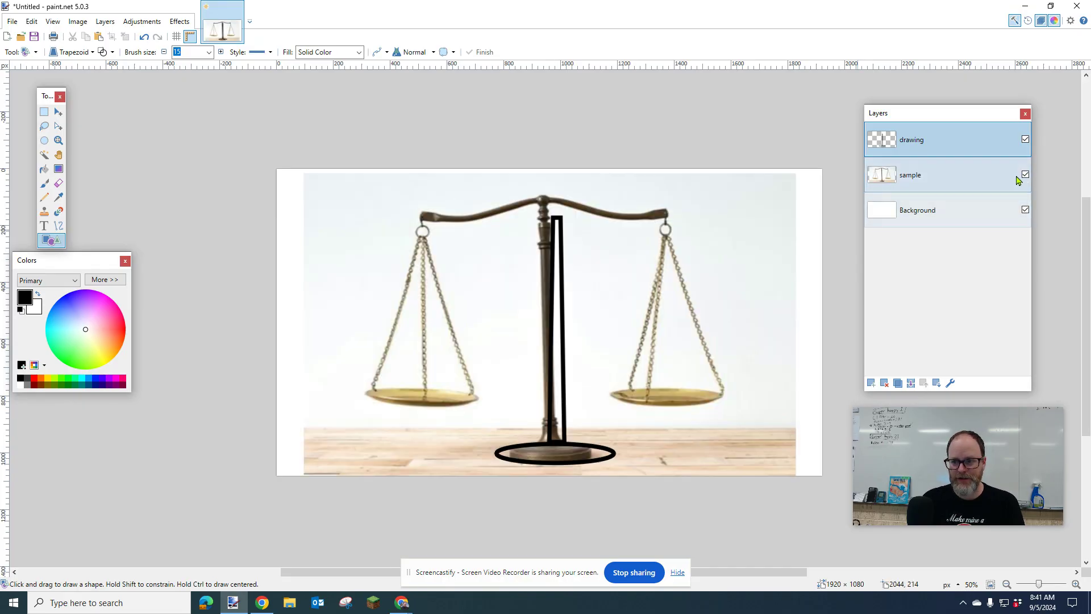
pyautogui.click(1025, 175)
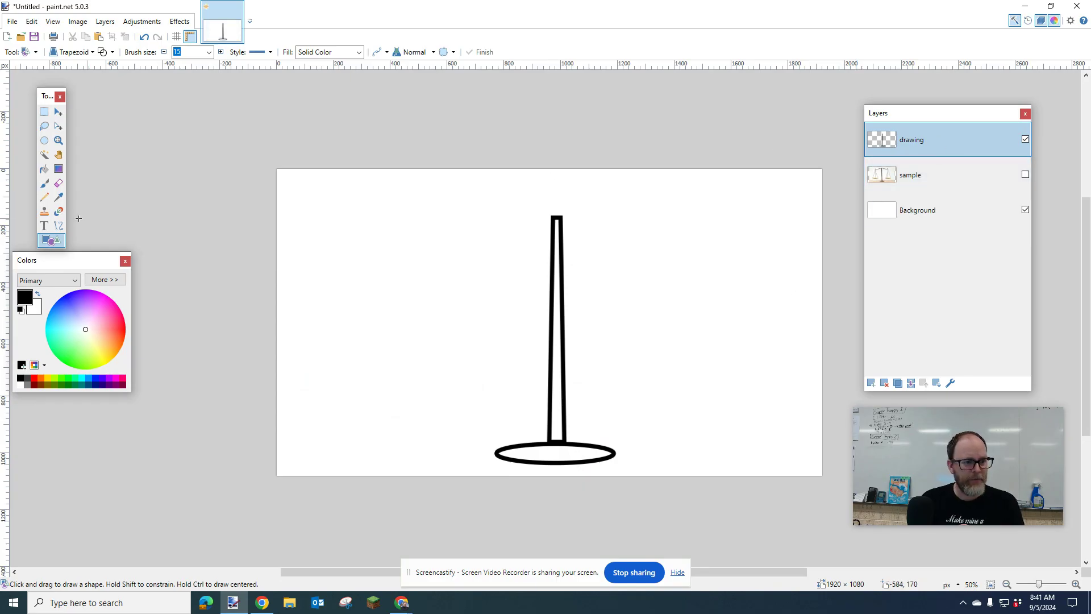
# - Try a horizontal beam line with Line/Curve, then undo it
pyautogui.click(58, 225)
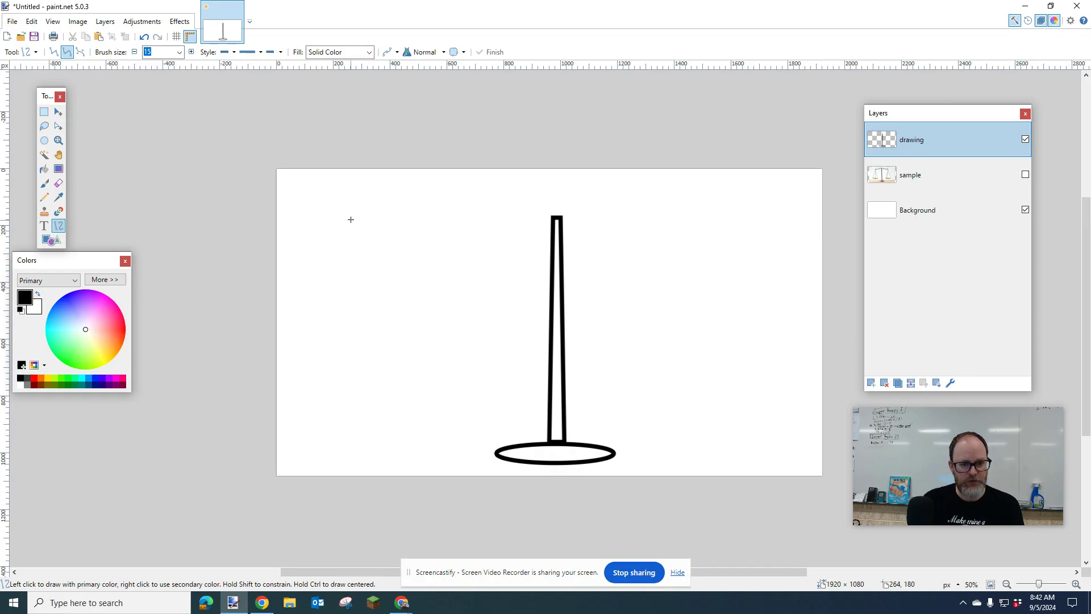
pyautogui.moveTo(345, 216); pyautogui.dragTo(784, 231)
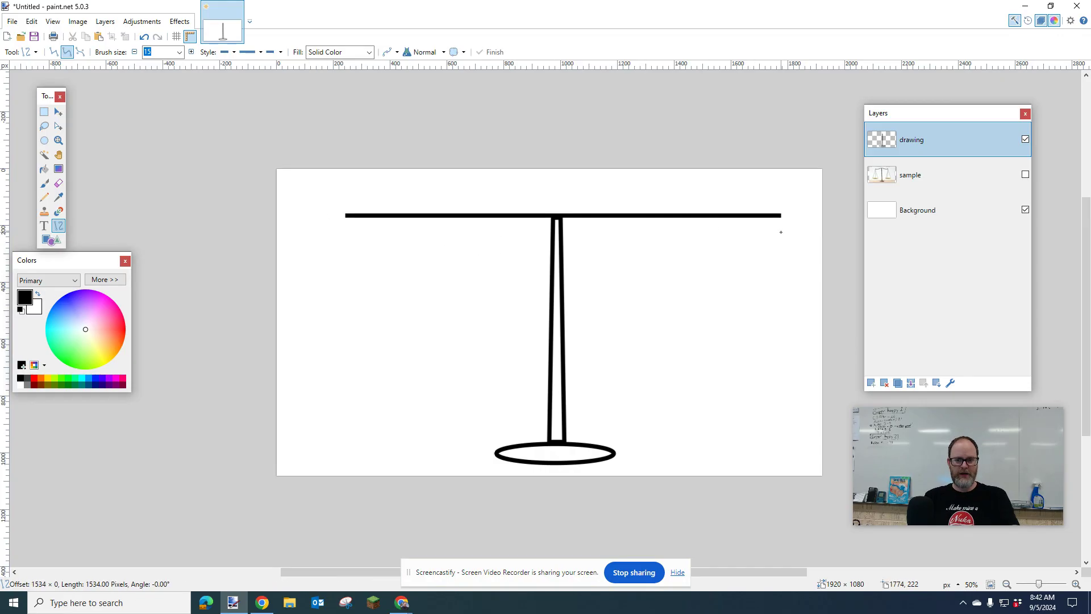
pyautogui.moveTo(784, 233); pyautogui.dragTo(701, 231)
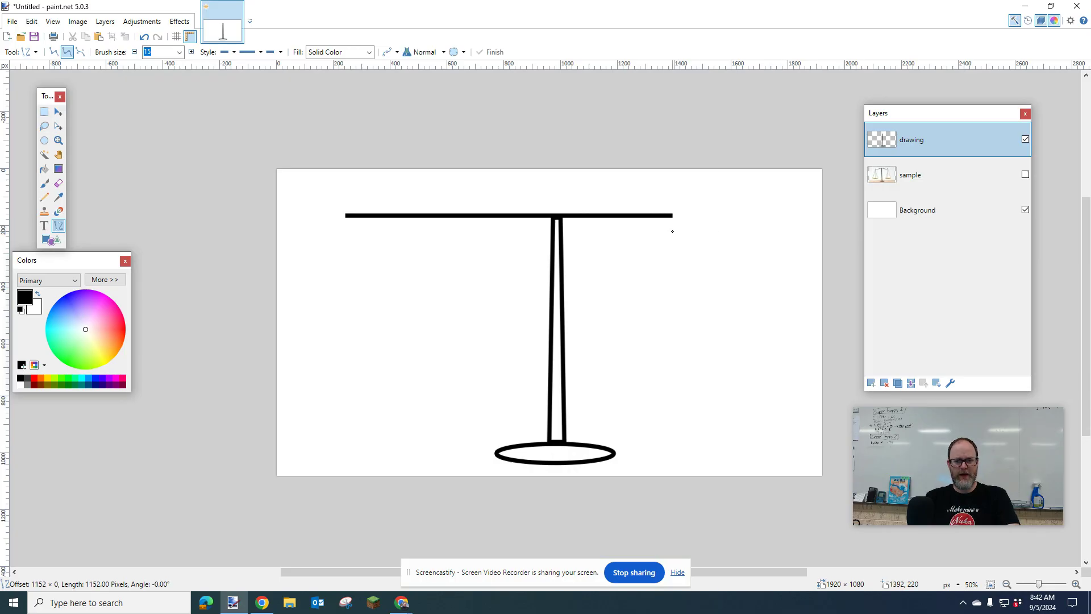
pyautogui.moveTo(671, 232)
pyautogui.mouseDown()
pyautogui.moveTo(498, 238)
pyautogui.moveTo(671, 218)
pyautogui.moveTo(664, 216)
pyautogui.mouseUp()
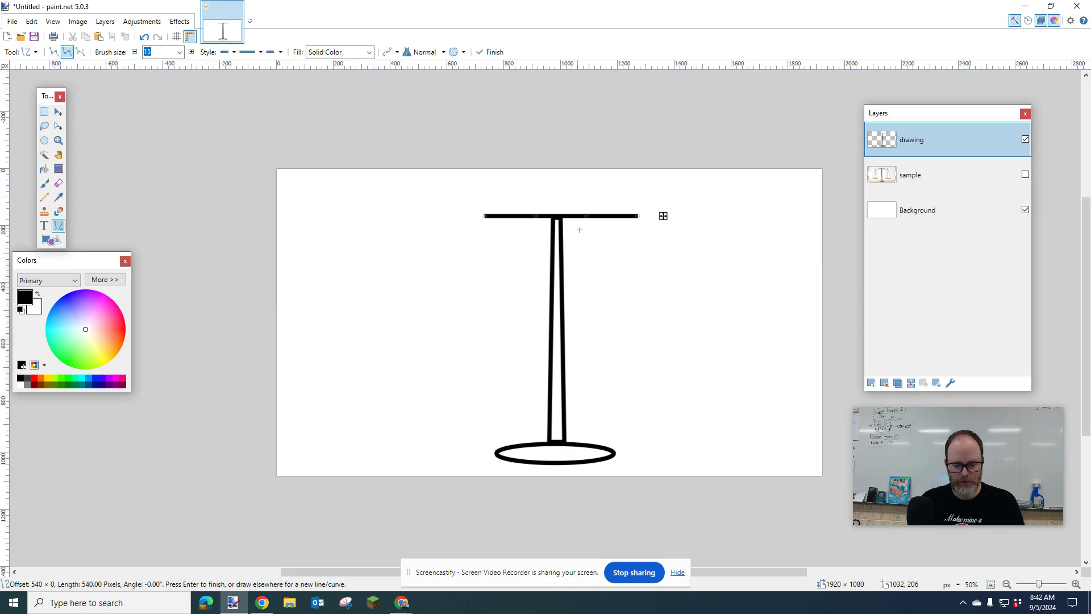
pyautogui.hotkey('ctrl', 'z')
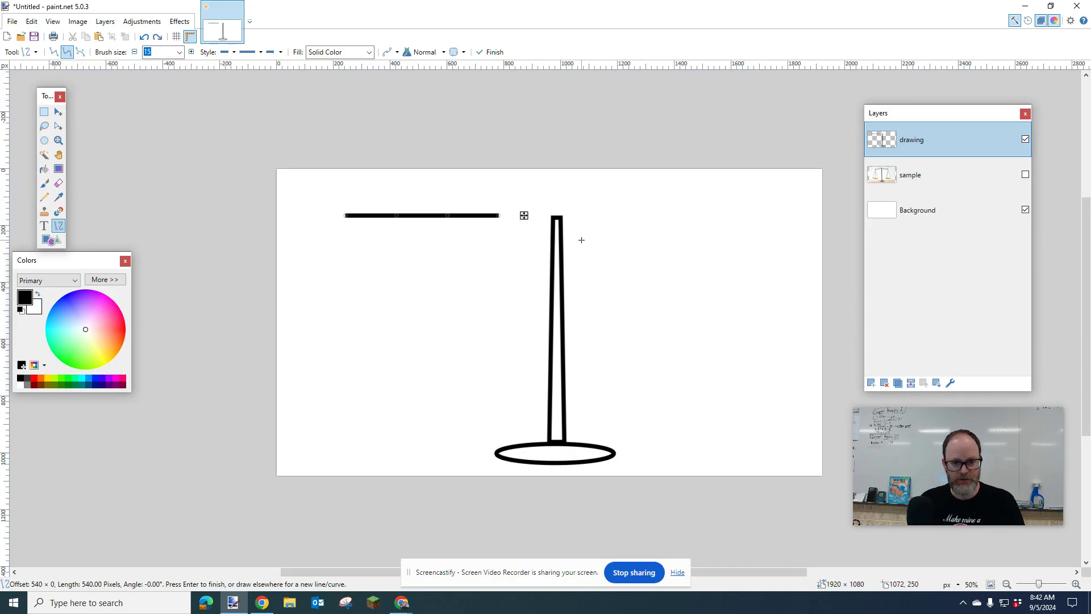
pyautogui.hotkey('ctrl', 'z')
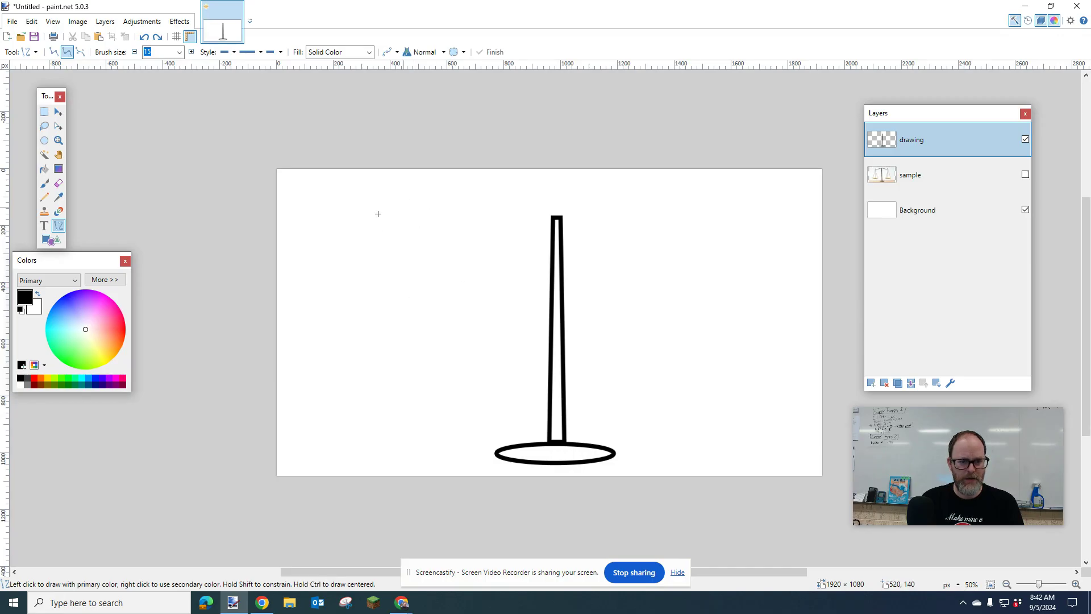
# - Draw the crossbeam across the stem top and compare it against the scales photo
pyautogui.moveTo(402, 218); pyautogui.dragTo(697, 229)
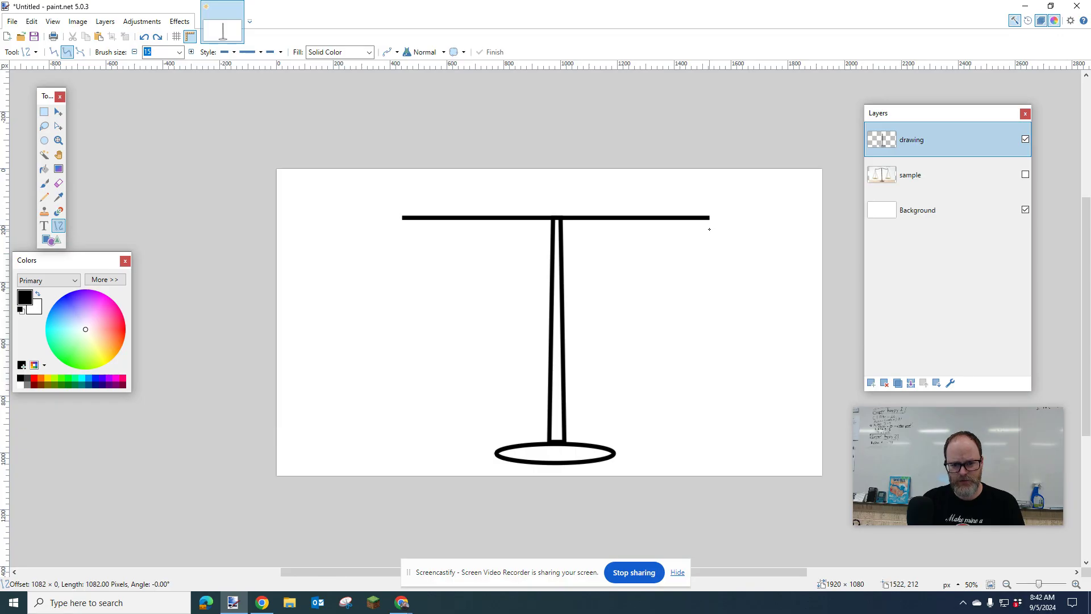
pyautogui.moveTo(705, 229); pyautogui.dragTo(705, 229)
pyautogui.press('Return')
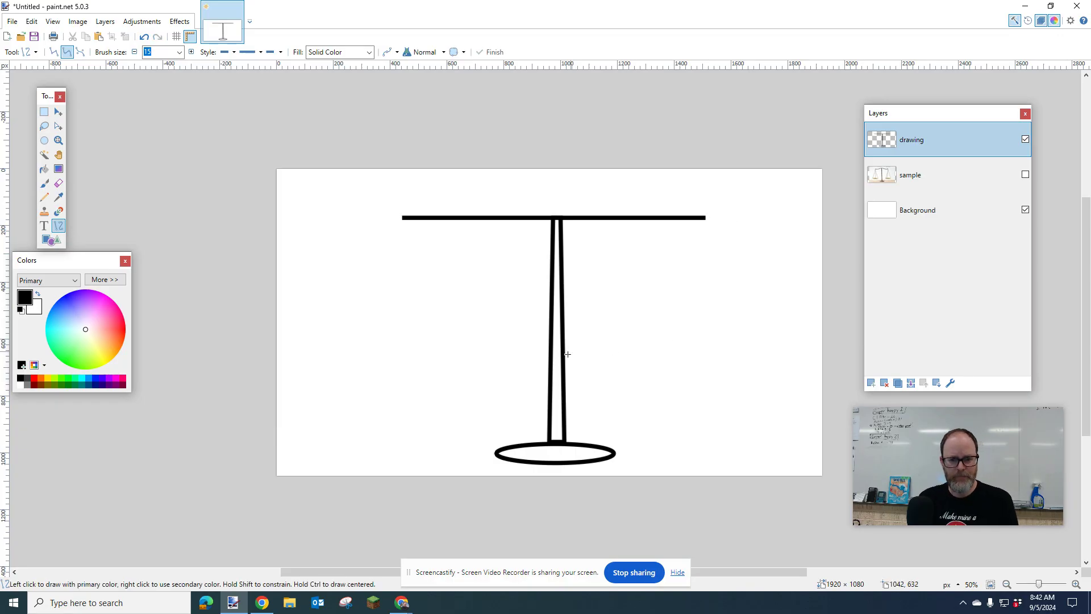
pyautogui.click(1026, 175)
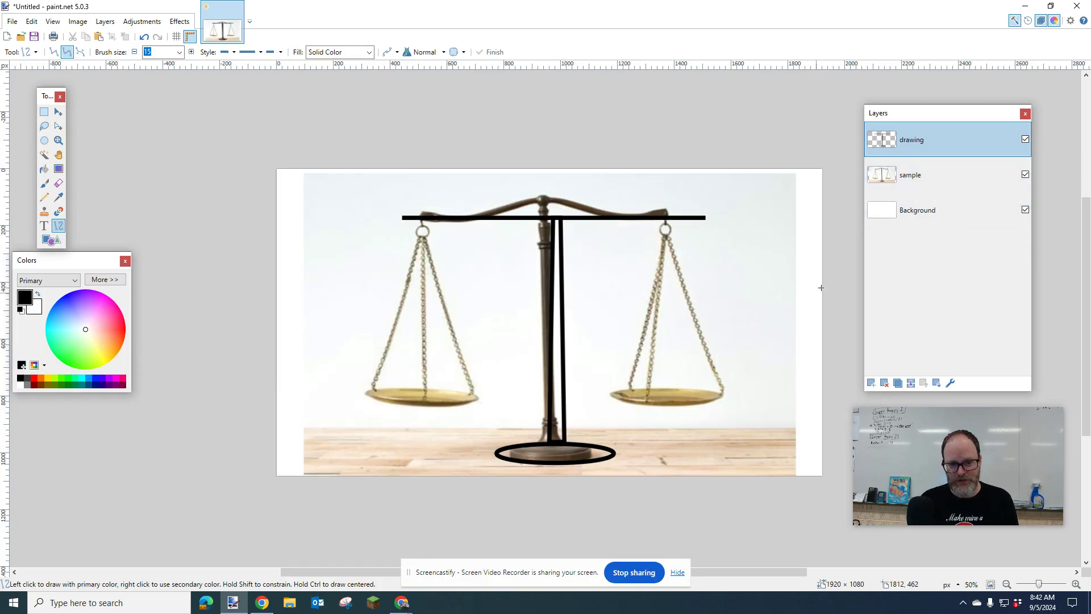
pyautogui.click(1026, 175)
pyautogui.click(1025, 176)
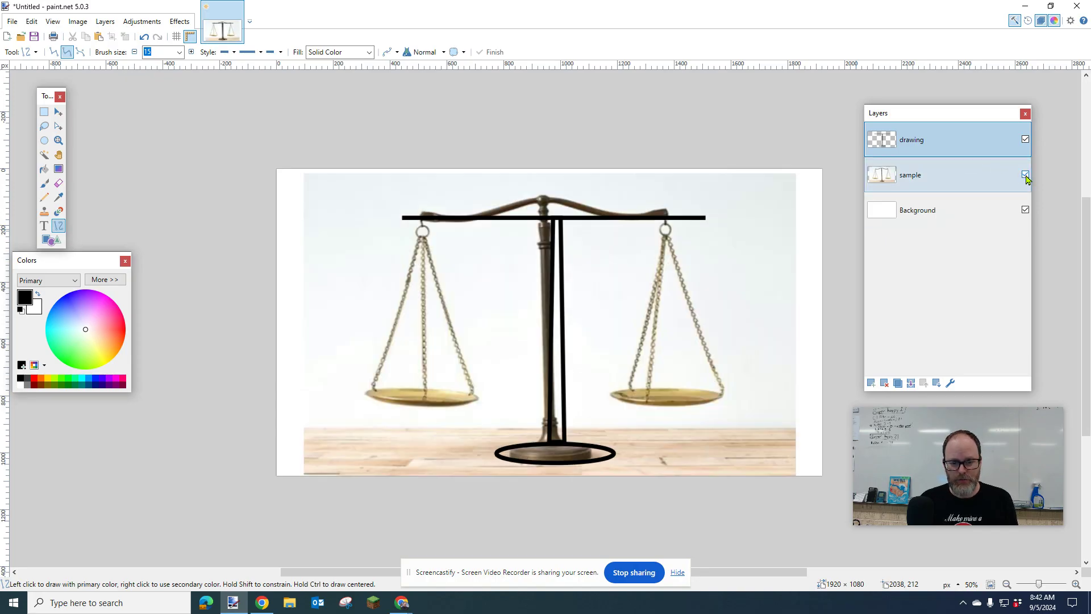
pyautogui.click(1025, 176)
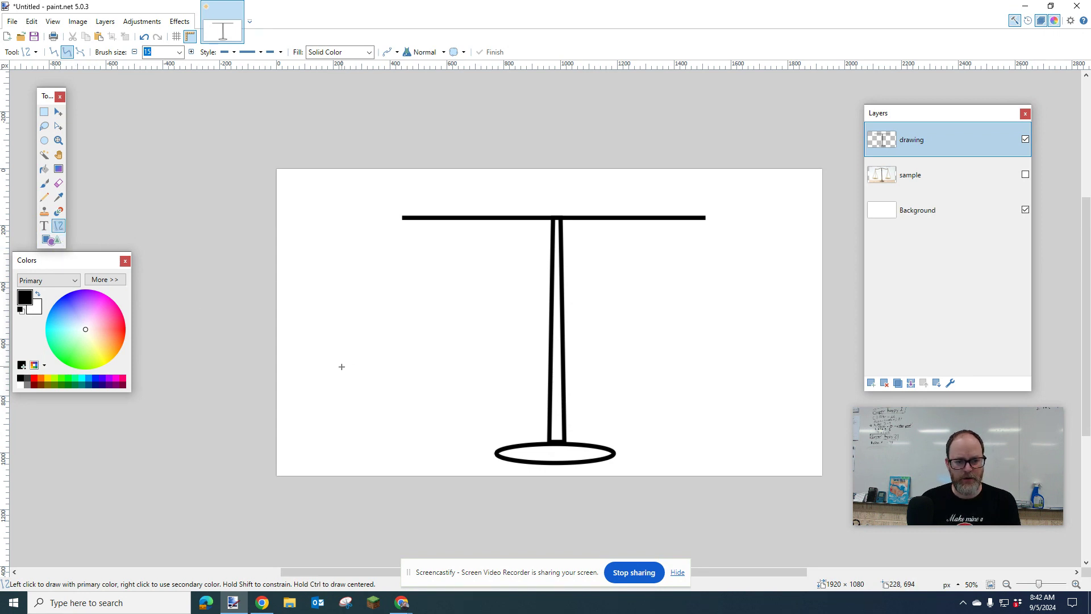
# - Draw a short horizontal pan line left of the stem at pan height
pyautogui.moveTo(345, 385); pyautogui.dragTo(501, 382)
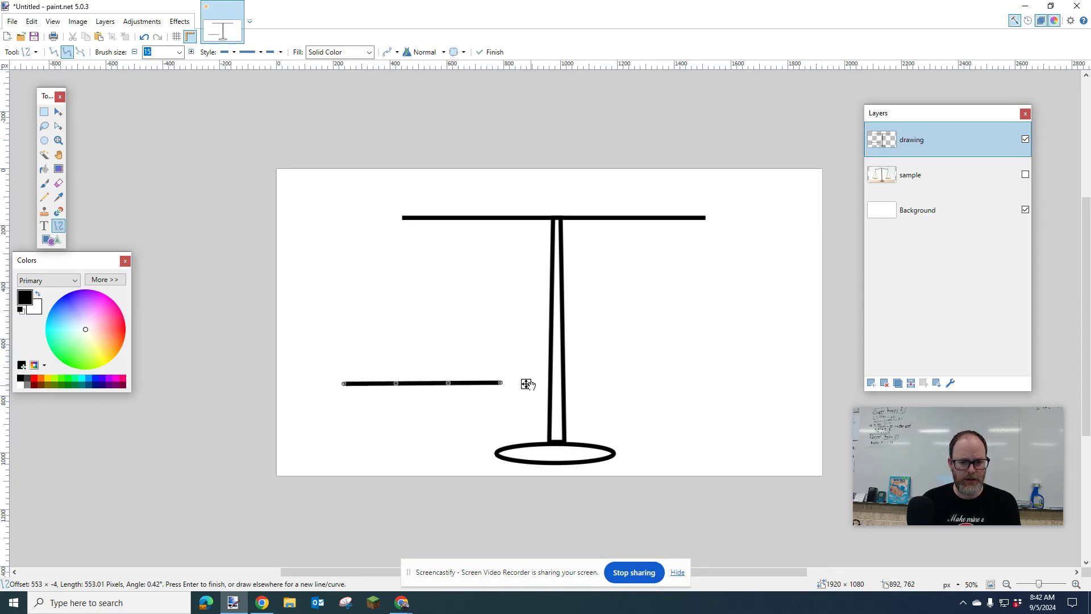
pyautogui.moveTo(525, 384); pyautogui.dragTo(504, 239)
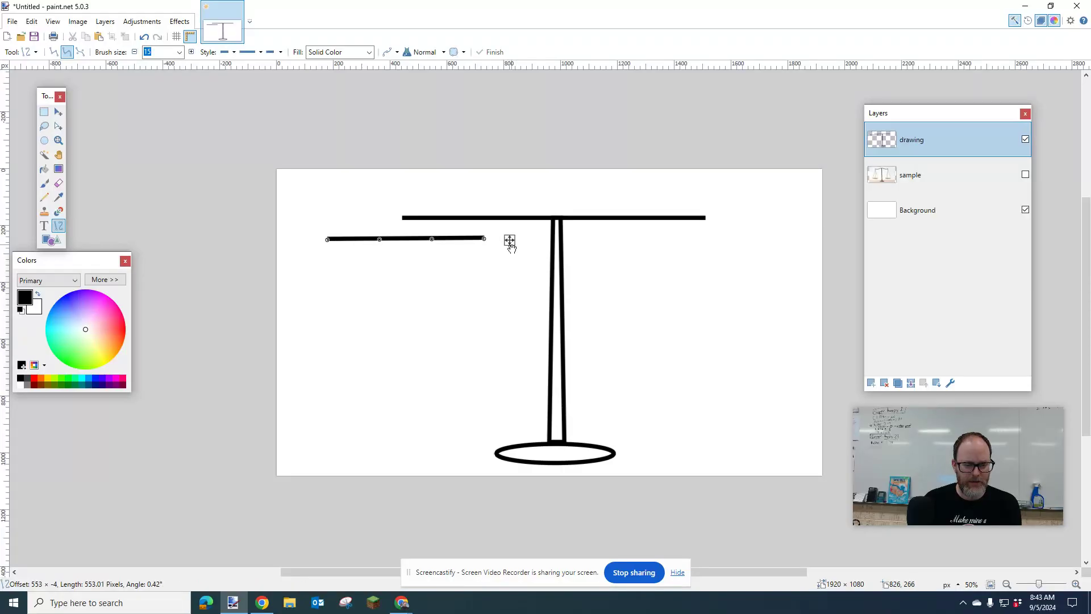
pyautogui.moveTo(505, 240); pyautogui.dragTo(513, 369)
pyautogui.press('Return')
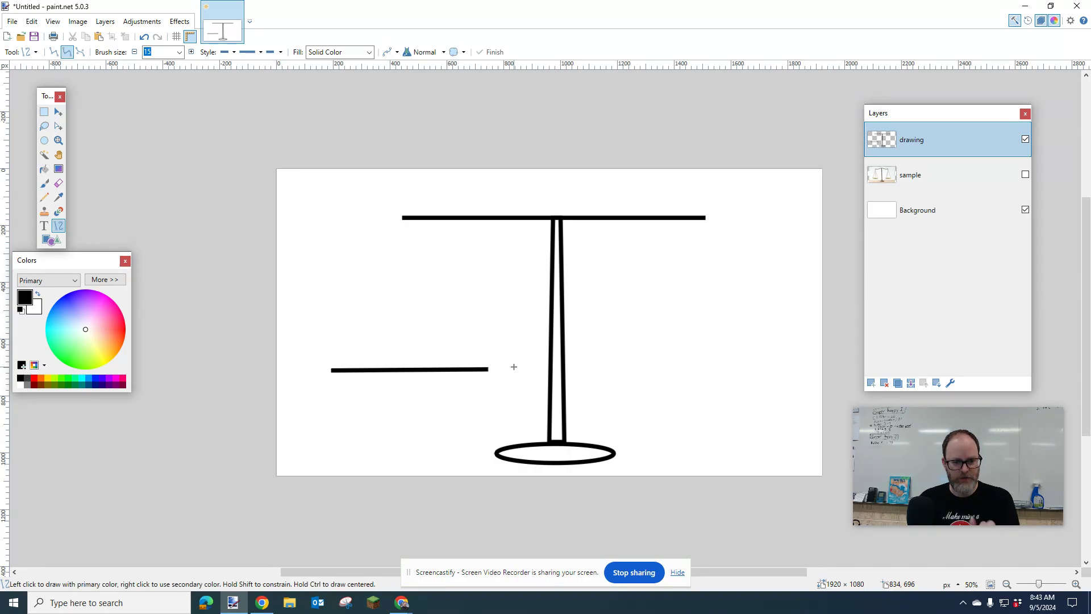
pyautogui.click(44, 111)
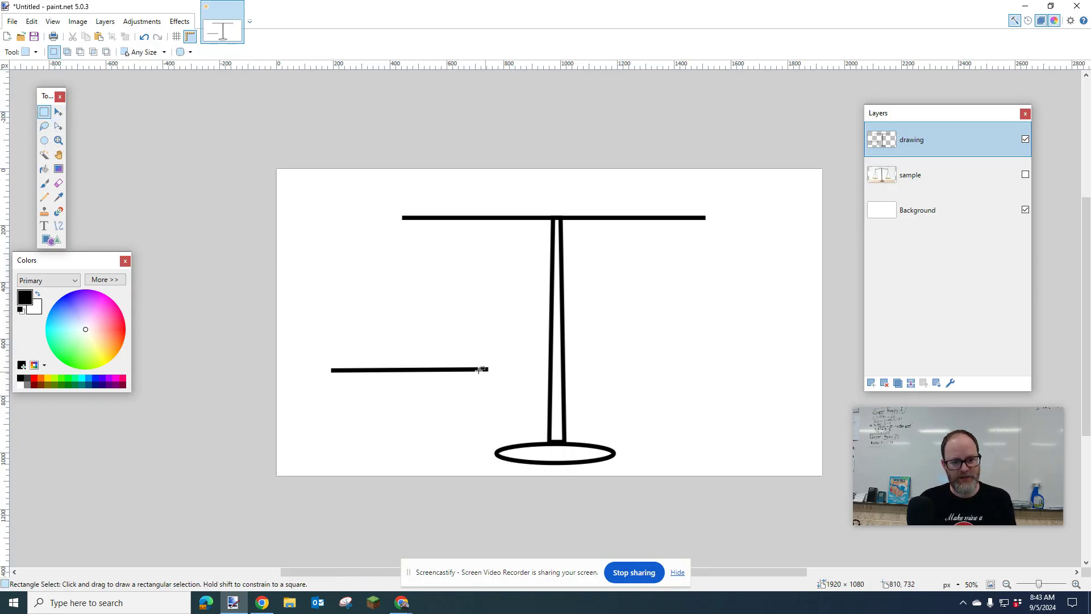
# - Copy the left pan line to the right of the stem at the same height
pyautogui.moveTo(310, 337); pyautogui.dragTo(420, 392)
pyautogui.click(393, 338)
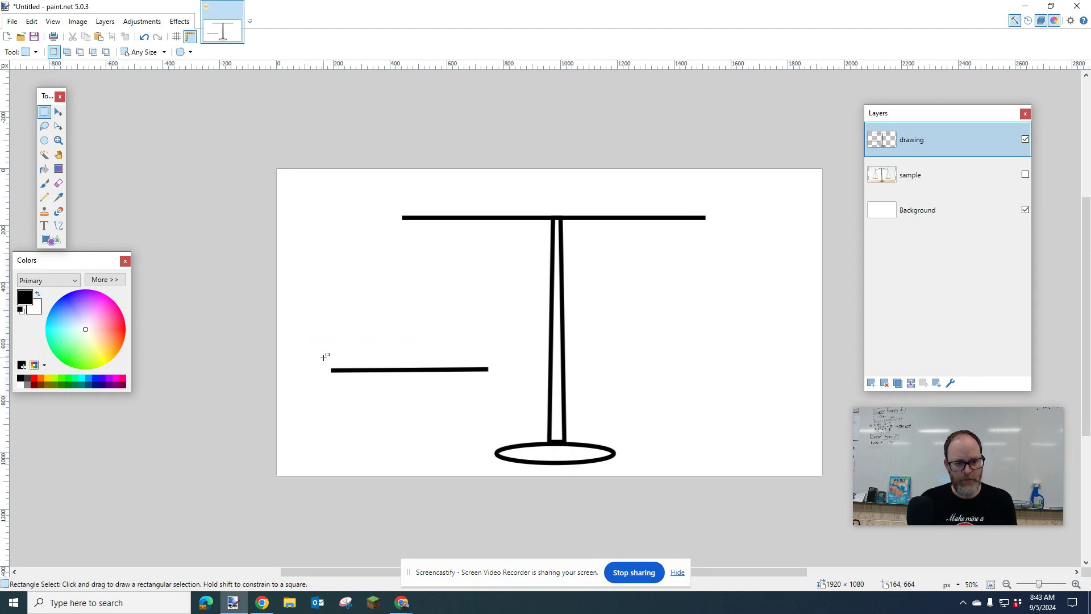
pyautogui.moveTo(324, 358); pyautogui.dragTo(498, 387)
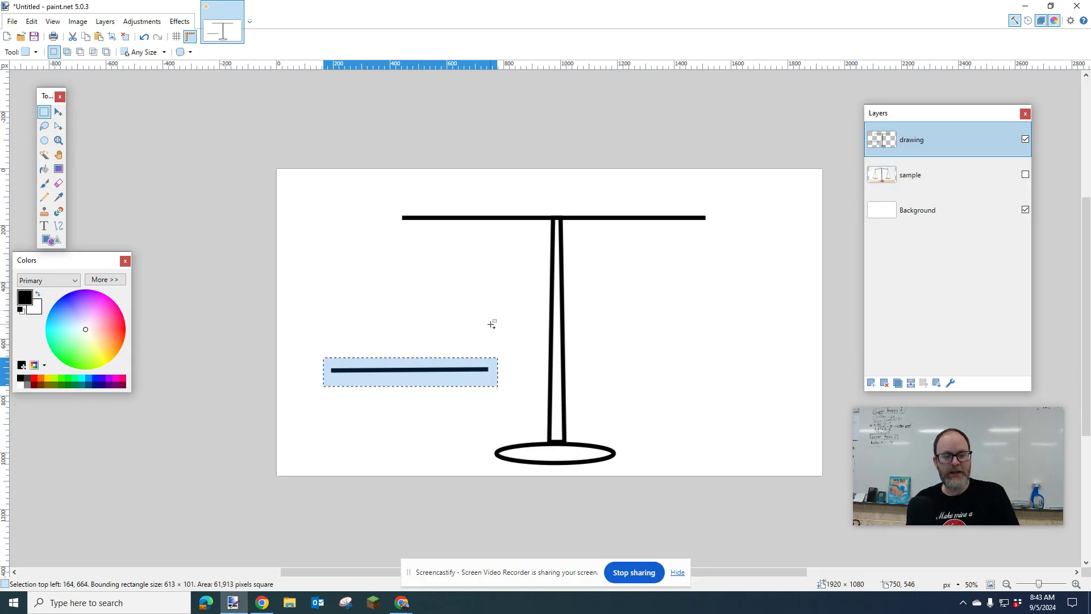
pyautogui.press('m')
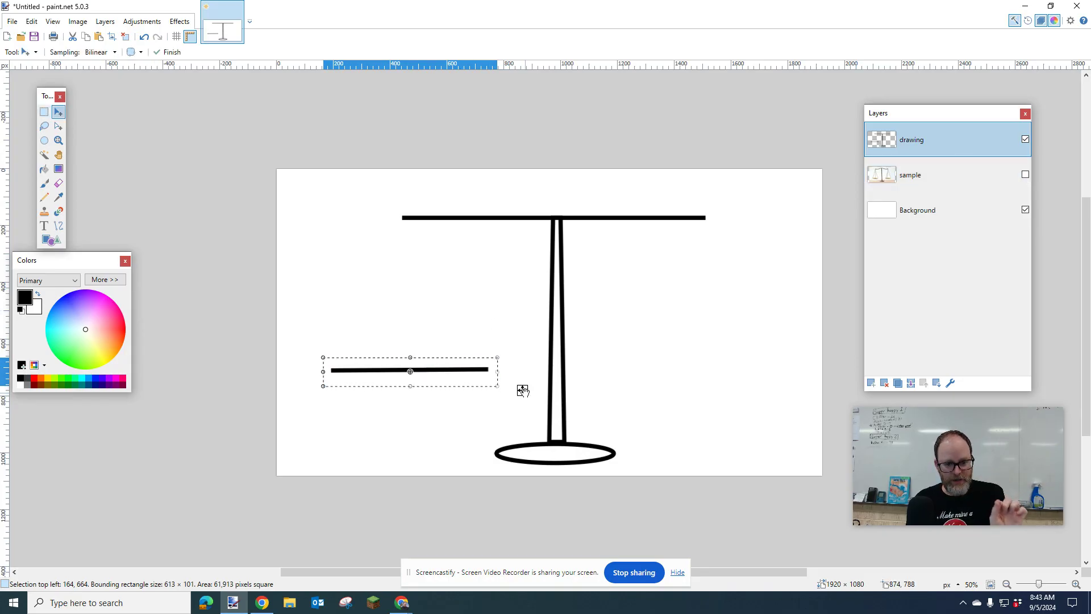
pyautogui.moveTo(522, 389); pyautogui.dragTo(817, 267)
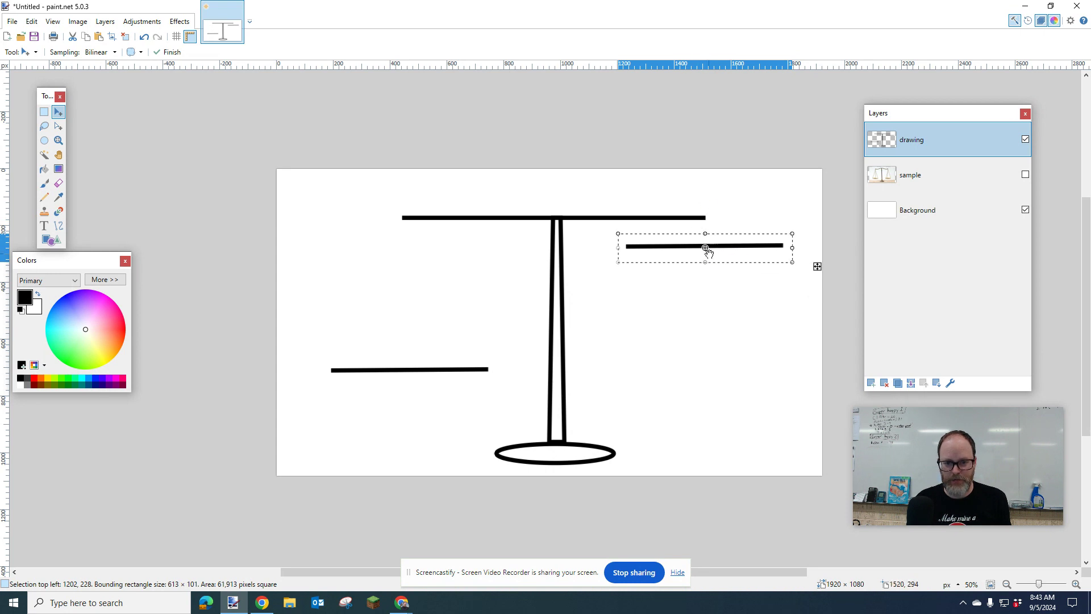
pyautogui.moveTo(721, 246); pyautogui.dragTo(723, 372)
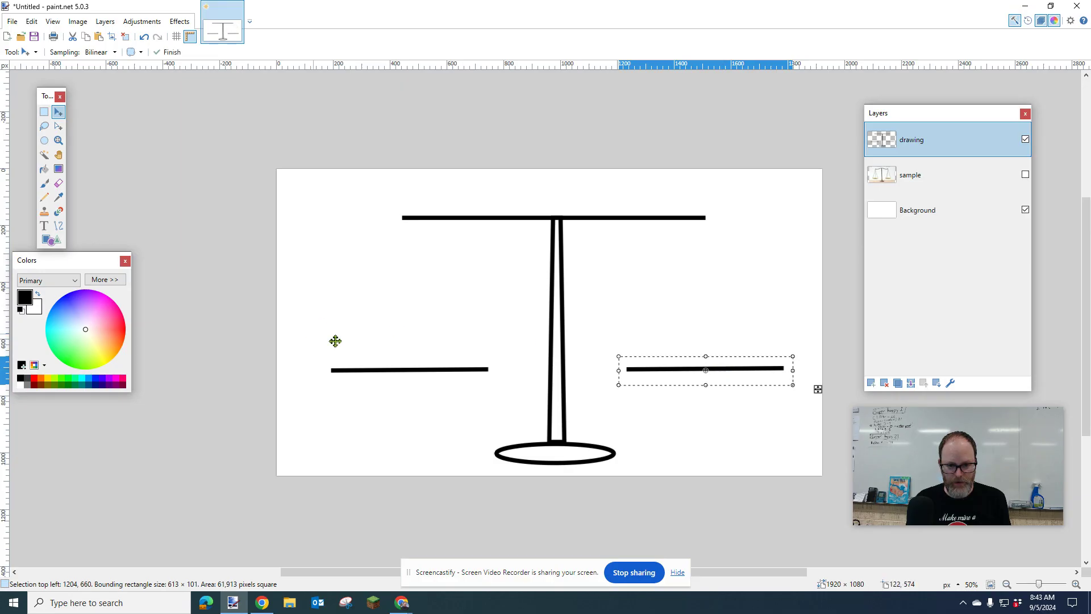
pyautogui.hotkey('ctrl', 'd')
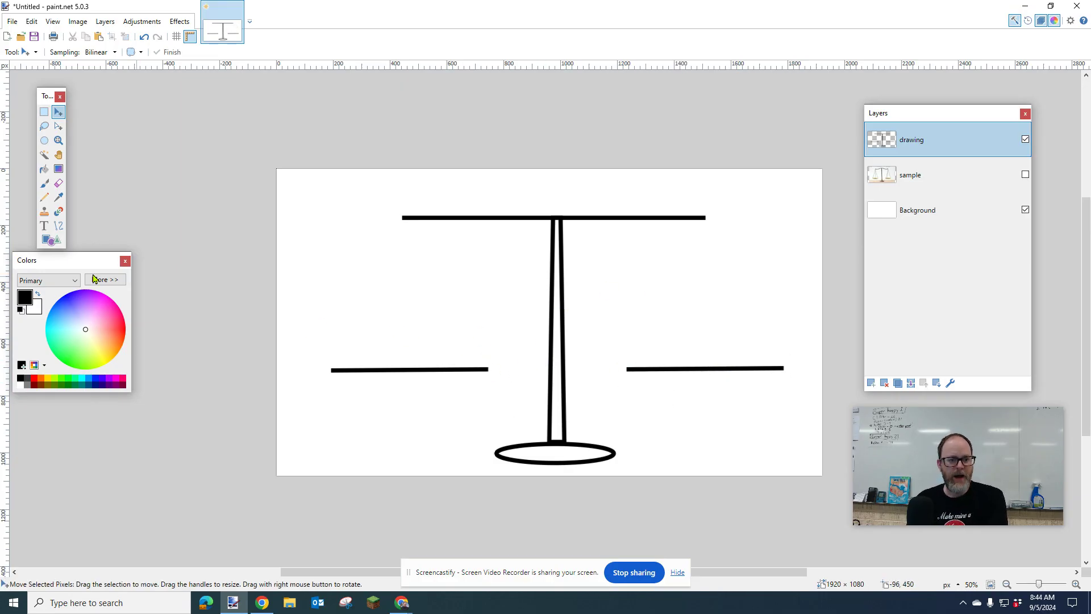
# - Set the Line/Curve tool to draw dotted lines
pyautogui.click(59, 226)
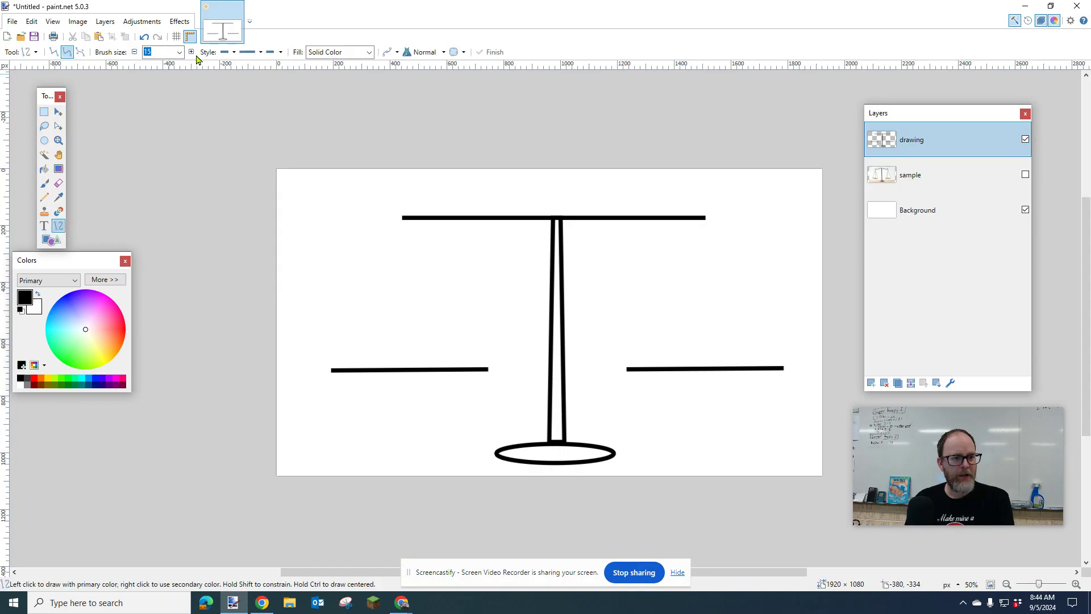
pyautogui.doubleClick(149, 52)
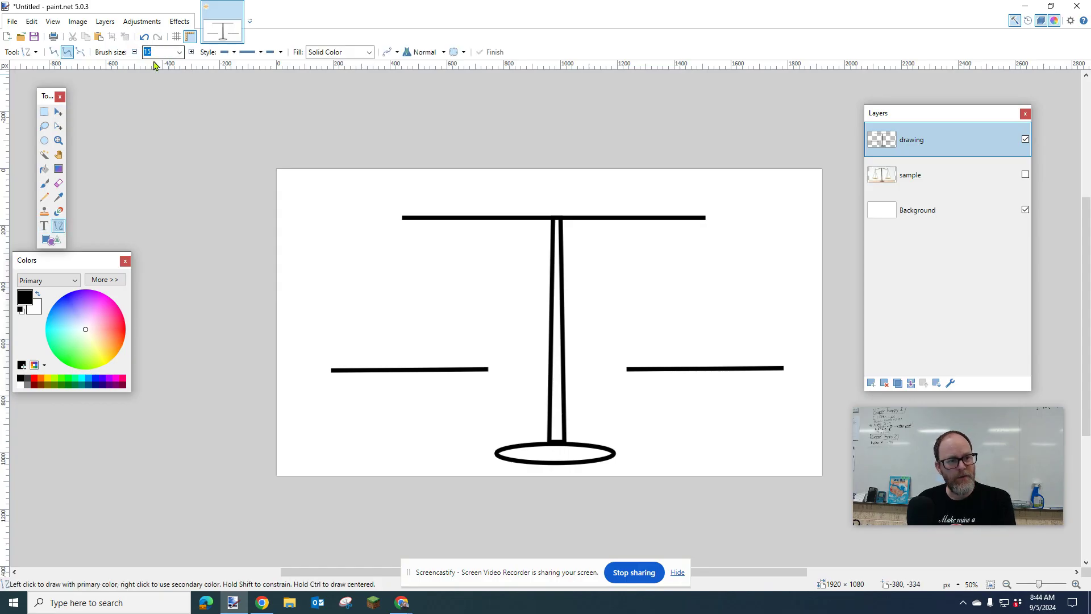
pyautogui.click(234, 52)
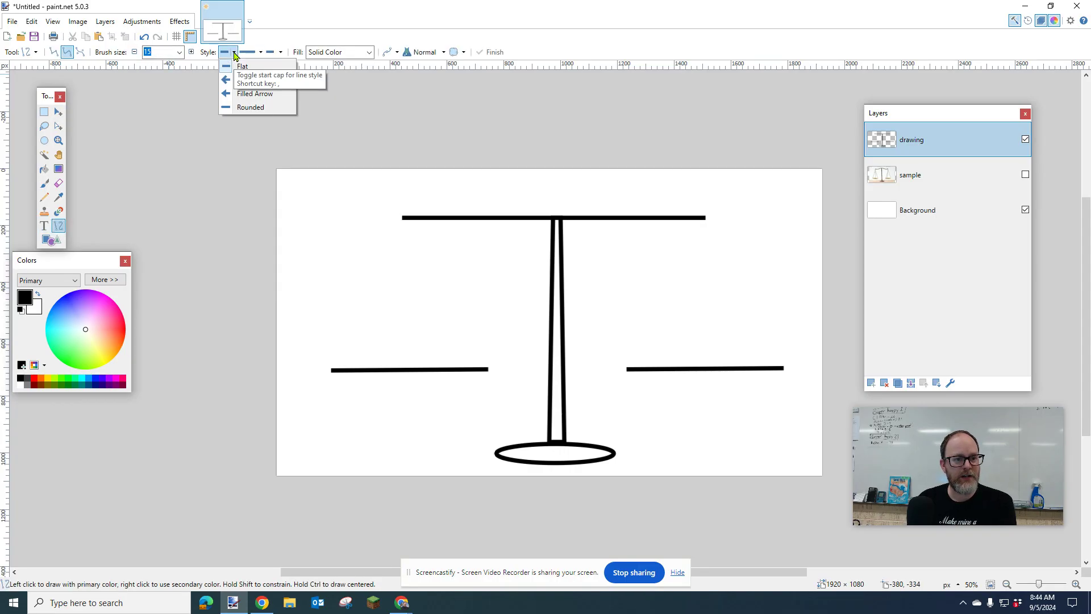
pyautogui.click(235, 52)
pyautogui.click(261, 52)
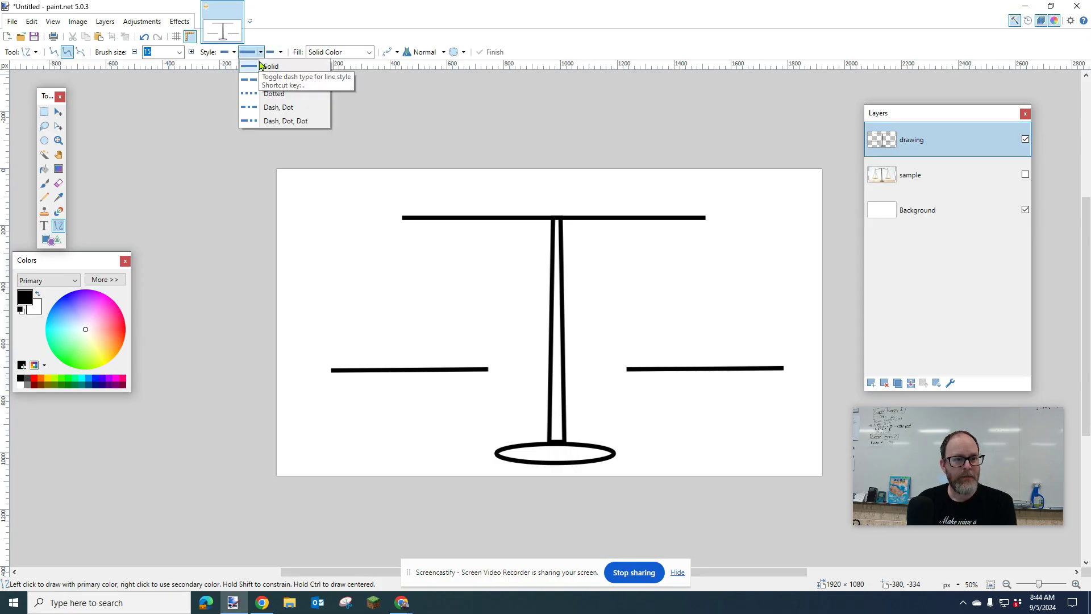
pyautogui.click(255, 94)
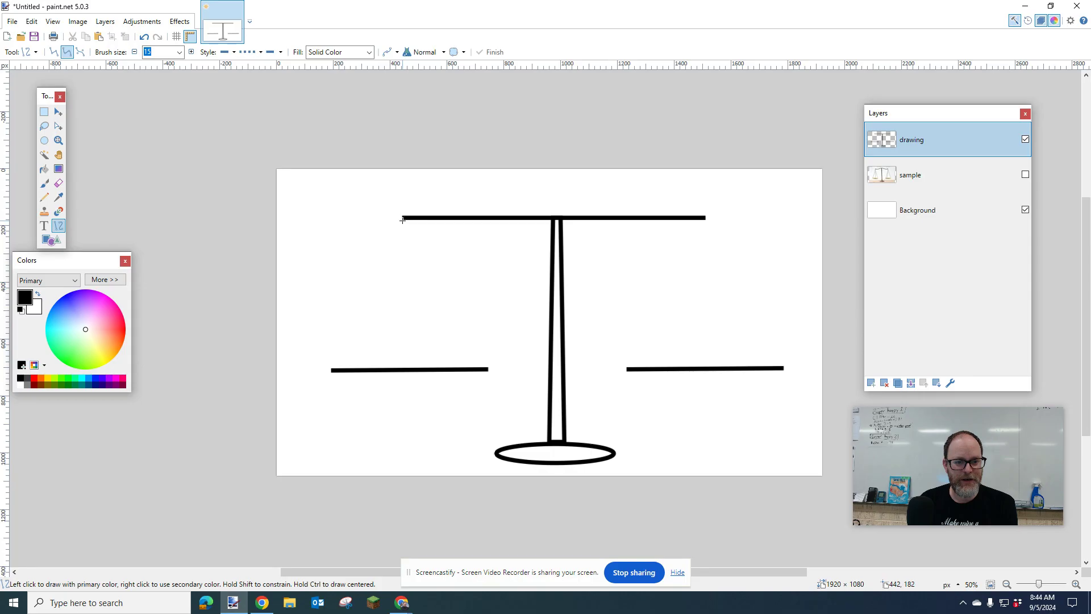
# - Draw four thick dotted hangers, then undo all but the left beam-to-pan line
pyautogui.moveTo(402, 220); pyautogui.dragTo(333, 369)
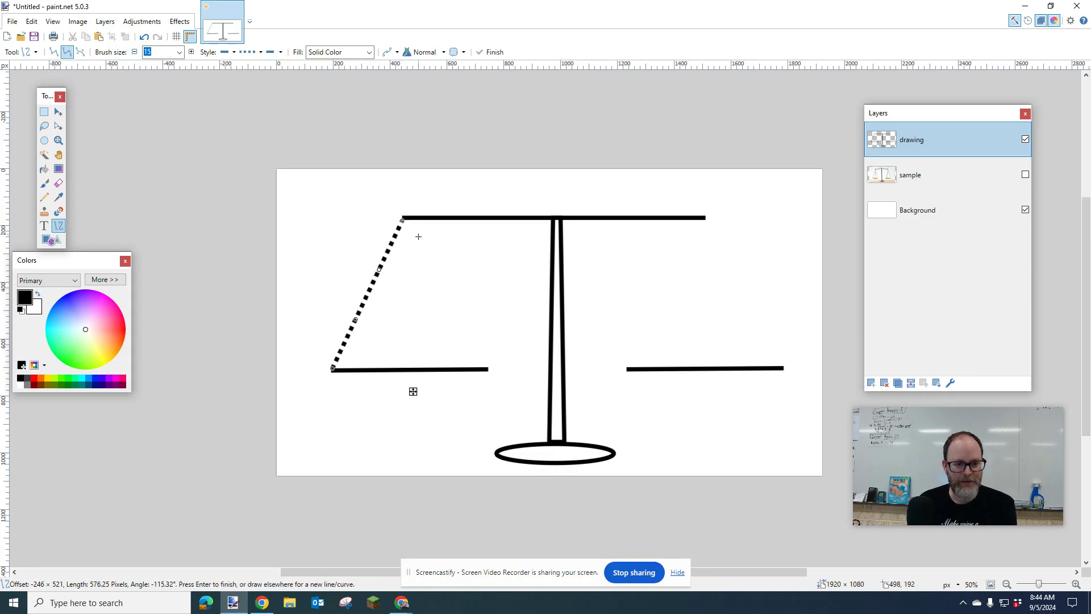
pyautogui.moveTo(404, 219); pyautogui.dragTo(489, 368)
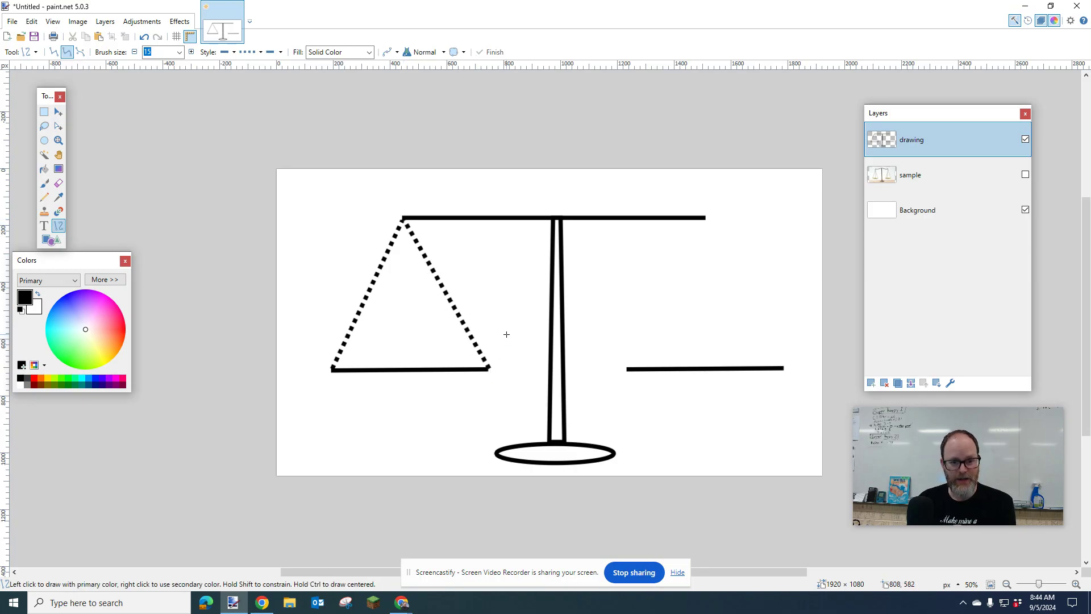
pyautogui.moveTo(708, 222); pyautogui.dragTo(628, 367)
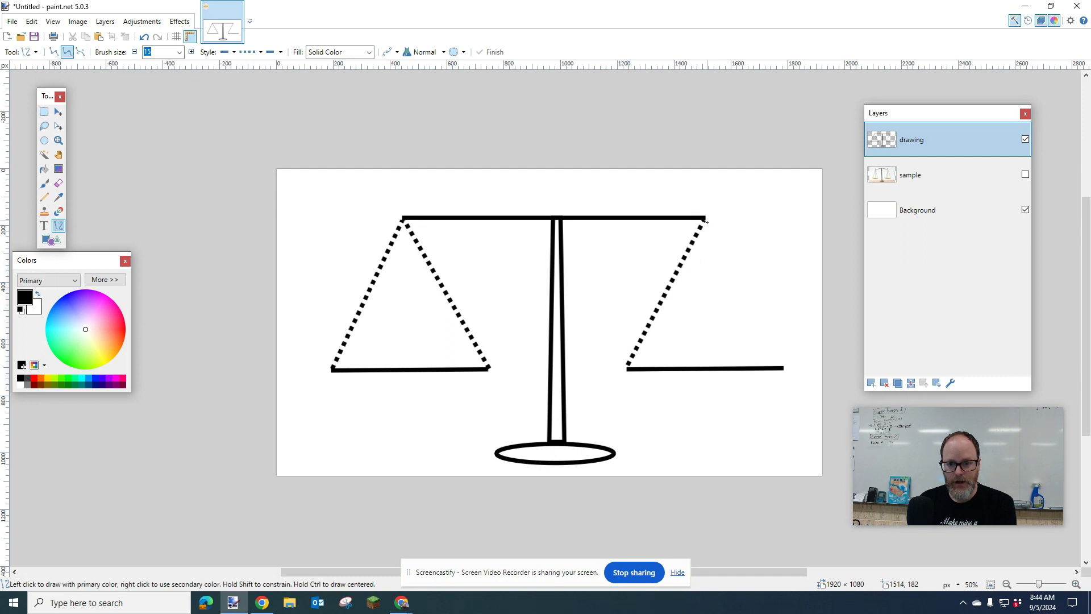
pyautogui.moveTo(706, 222); pyautogui.dragTo(784, 371)
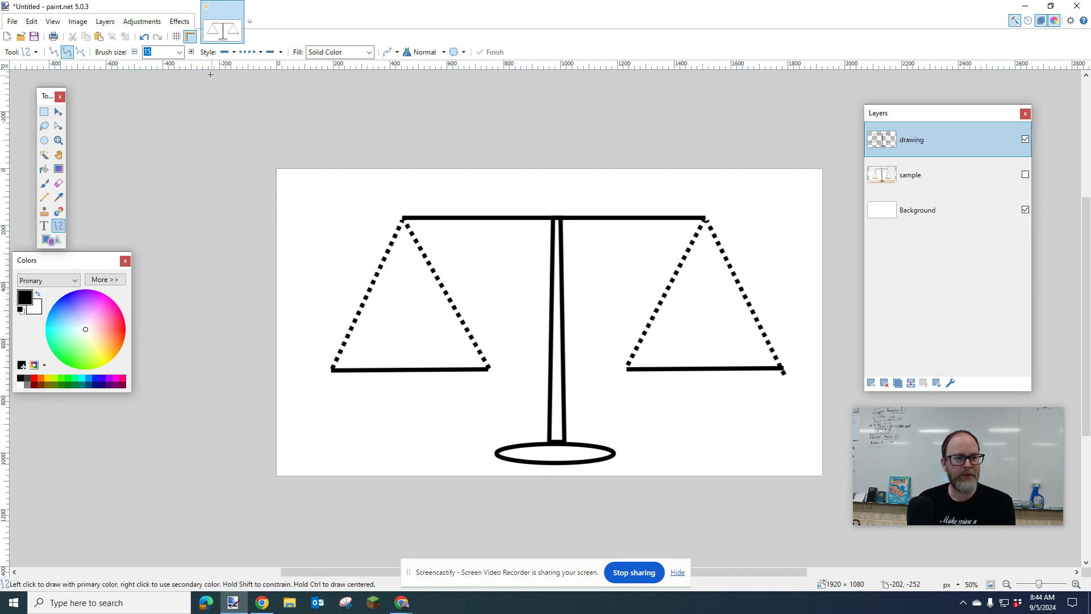
pyautogui.doubleClick(149, 53)
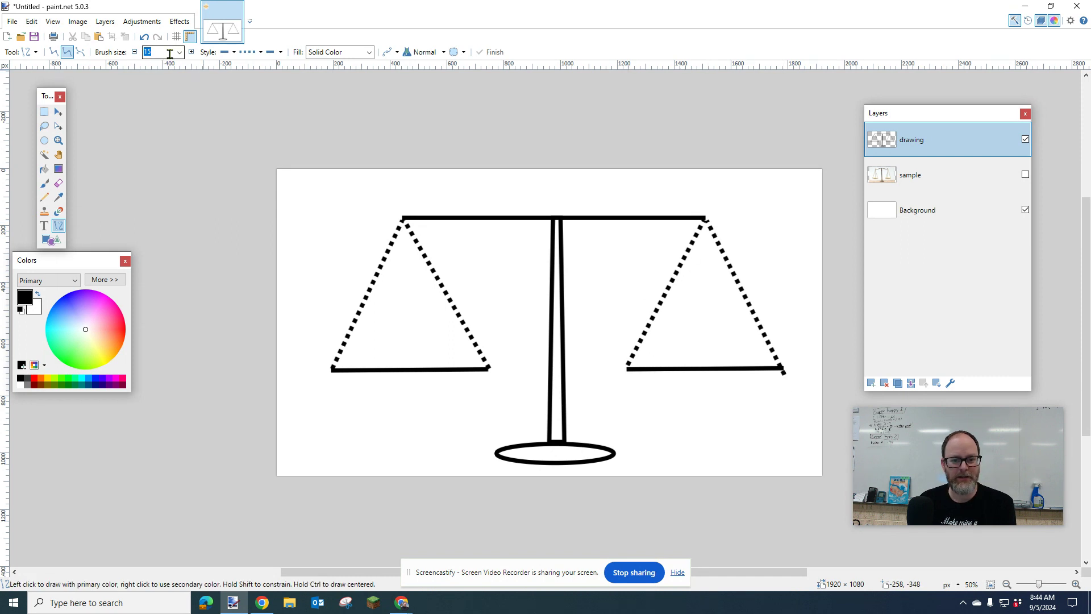
pyautogui.hotkey('ctrl', 'z')
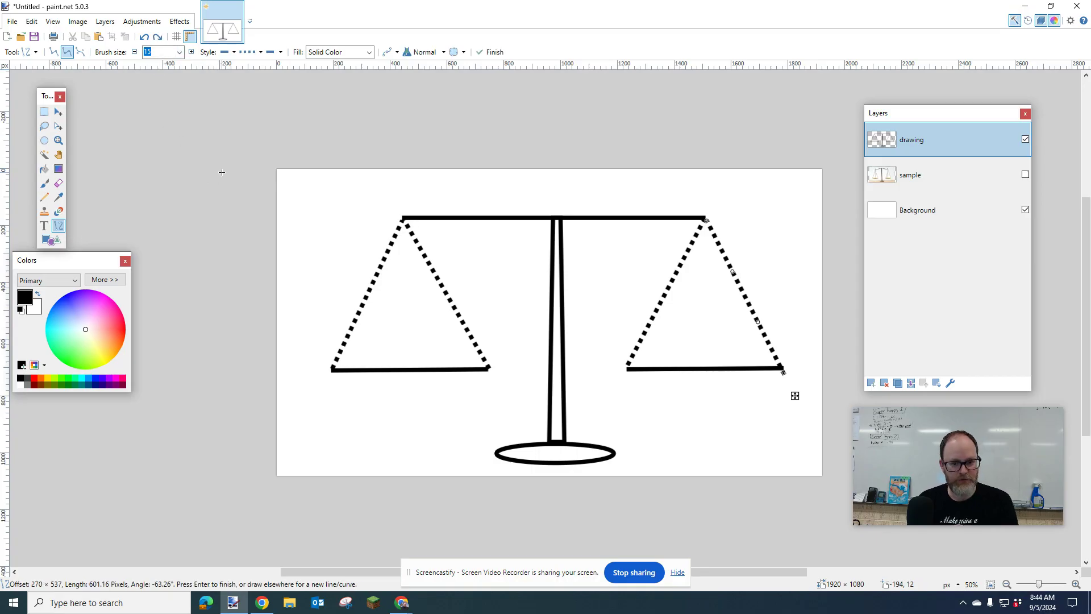
pyautogui.hotkey('ctrl', 'z')
pyautogui.hotkey('ctrl', 'z')
pyautogui.hotkey('ctrl', 'z')
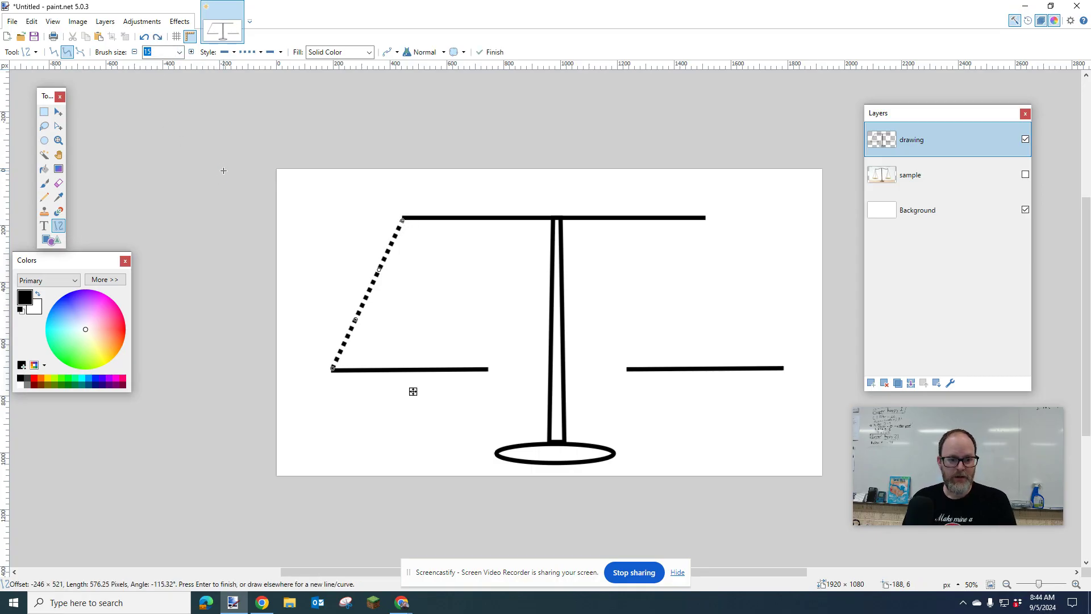
pyautogui.hotkey('ctrl', 'z')
# - At brush size 10, draw four dotted hangers from the beam ends to both pans' ends
pyautogui.click(179, 51)
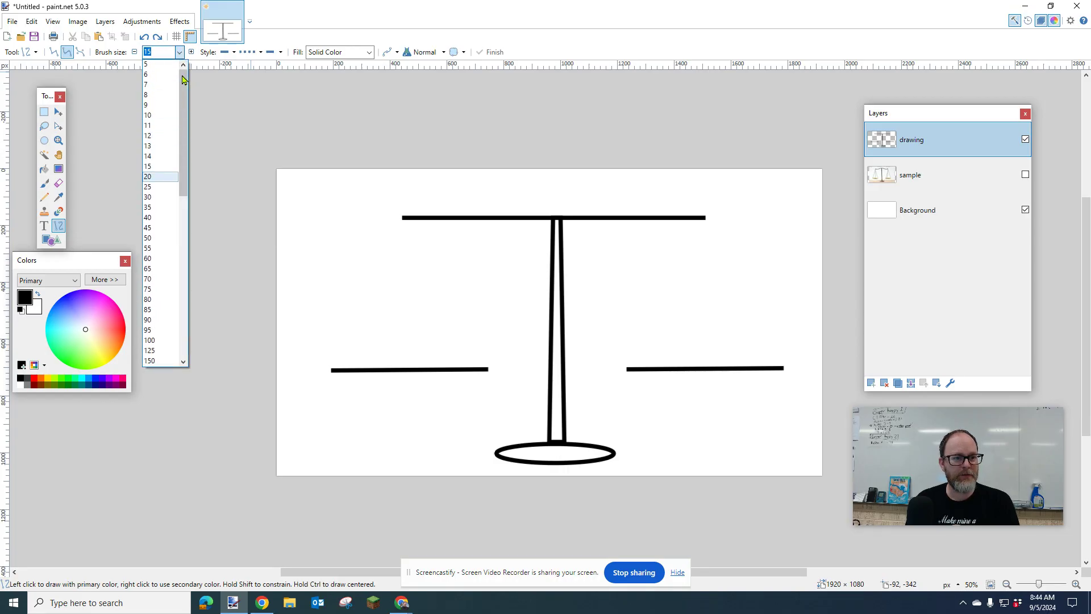
pyautogui.click(183, 64)
pyautogui.click(161, 157)
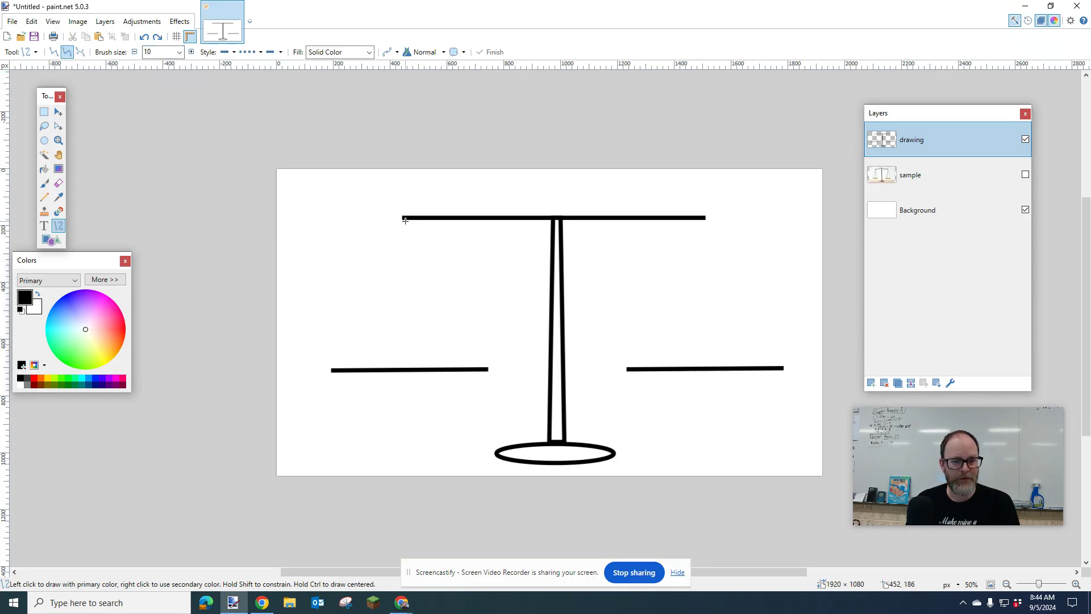
pyautogui.moveTo(404, 219); pyautogui.dragTo(332, 370)
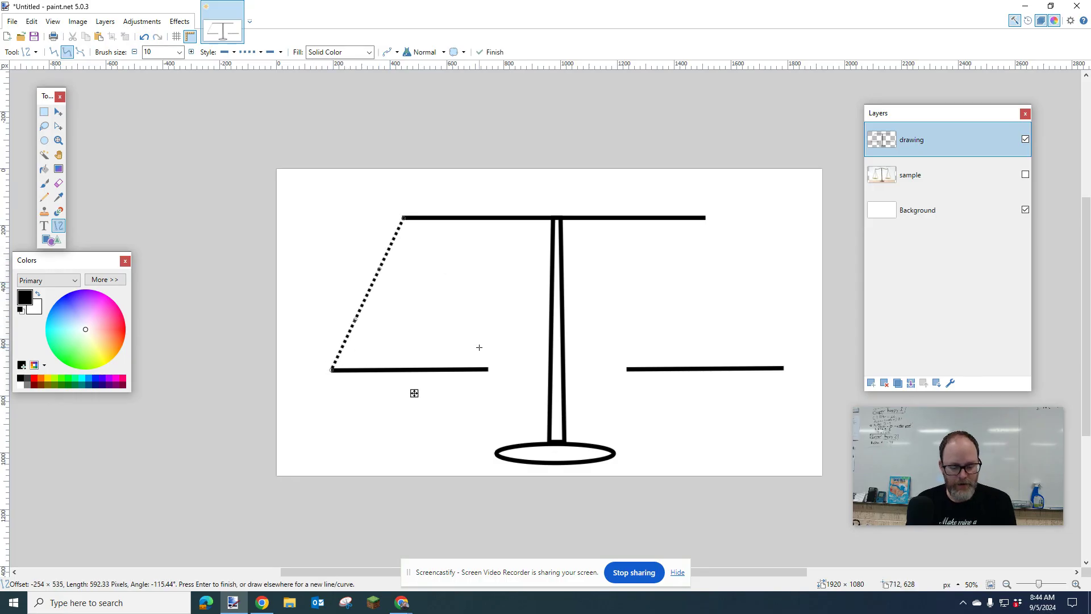
pyautogui.press('Return')
pyautogui.moveTo(487, 368); pyautogui.dragTo(403, 221)
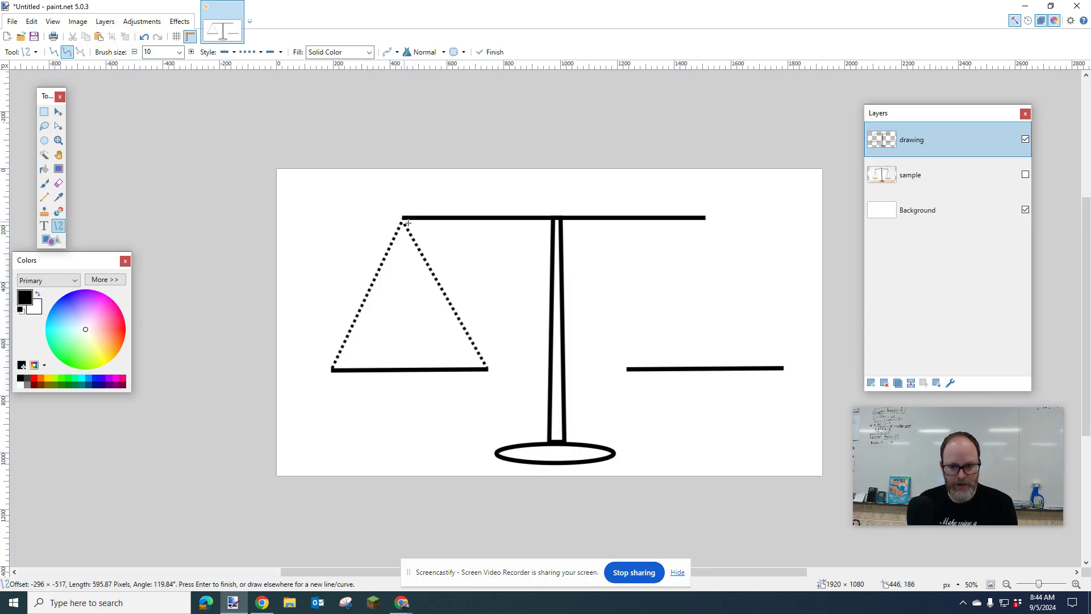
pyautogui.press('Return')
pyautogui.moveTo(704, 220); pyautogui.dragTo(628, 368)
pyautogui.press('Return')
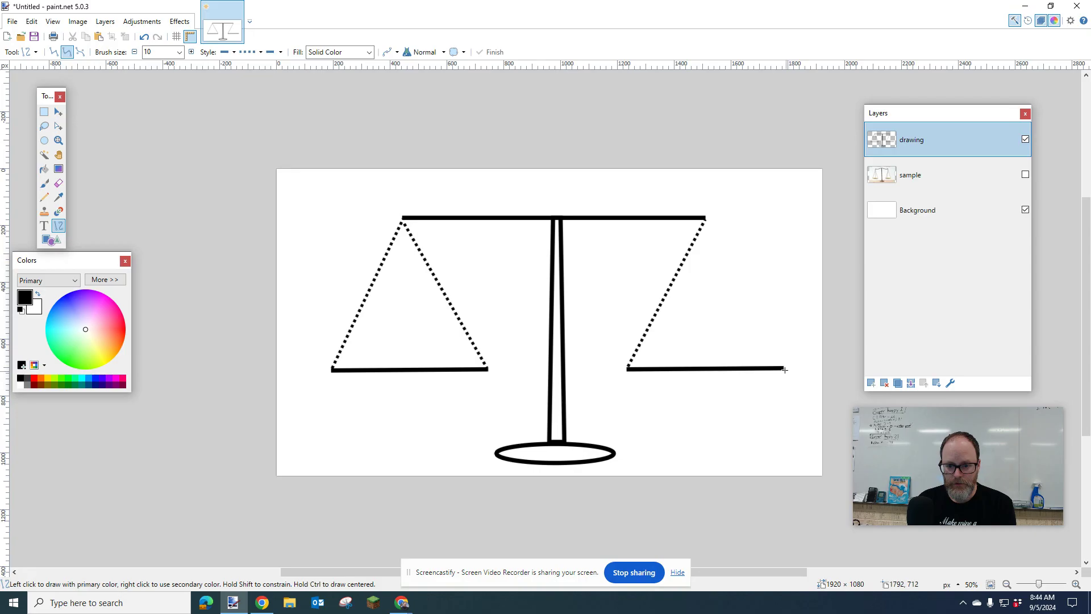
pyautogui.moveTo(785, 368); pyautogui.dragTo(707, 221)
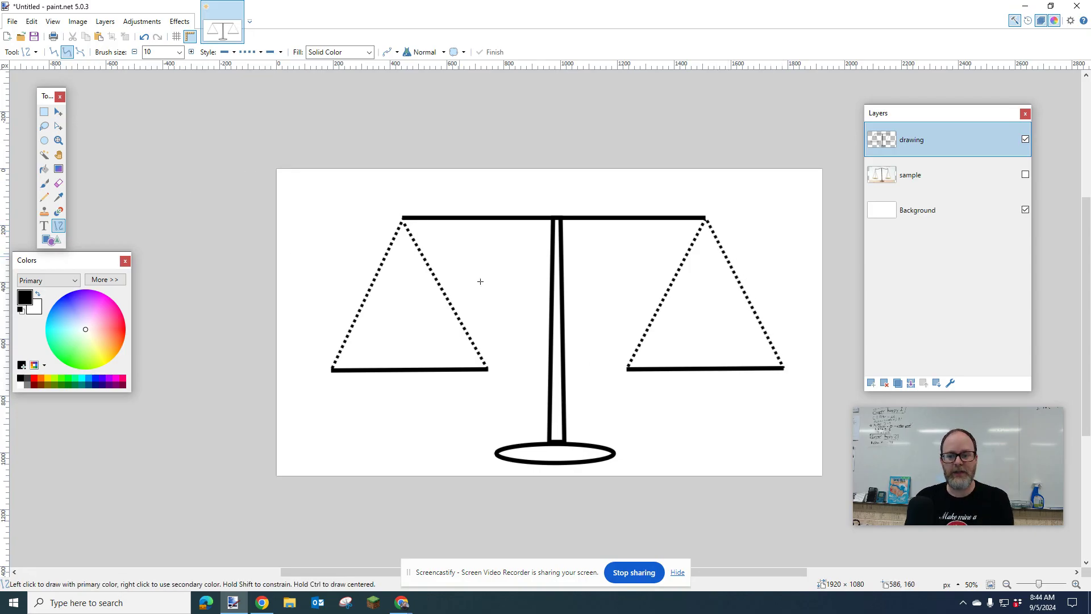
pyautogui.click(1026, 175)
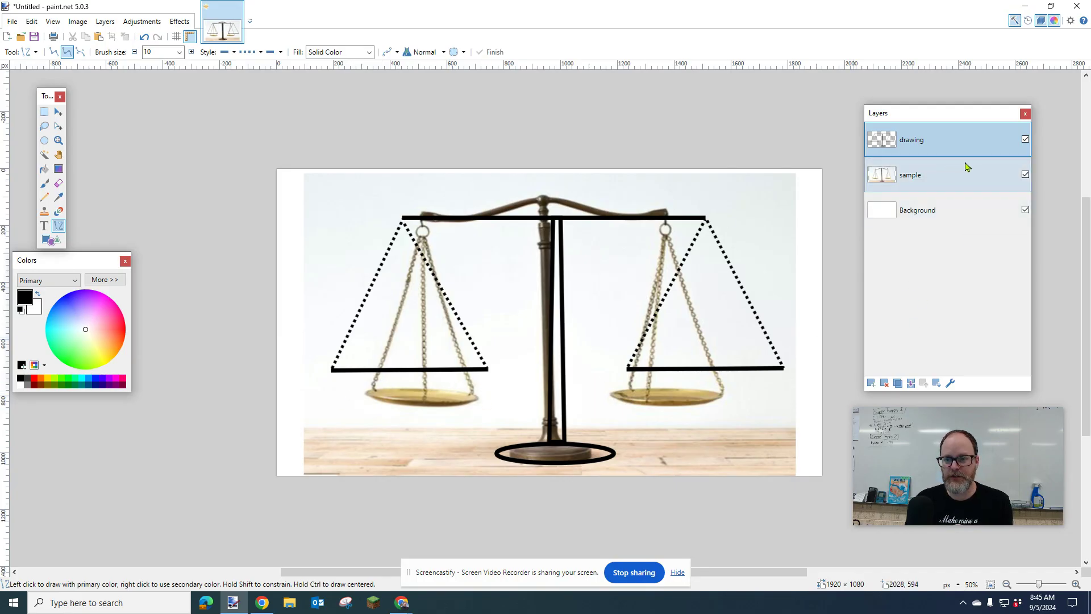
pyautogui.click(1025, 174)
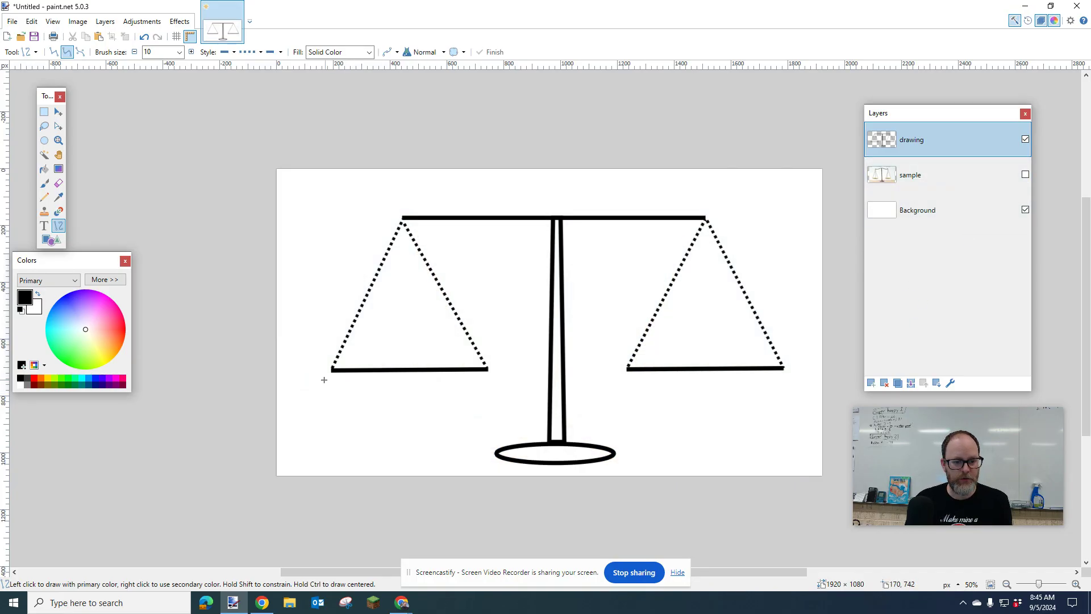
pyautogui.click(51, 240)
# - Draw a flat solid-outline ellipse and place it at the lower left beside the base
pyautogui.click(94, 53)
pyautogui.click(76, 80)
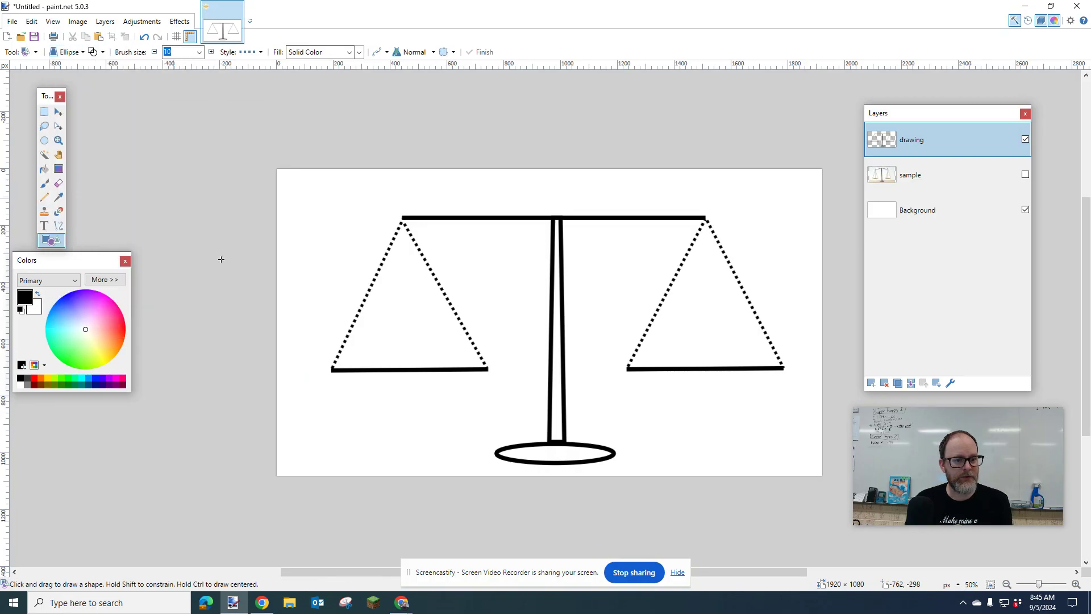
pyautogui.moveTo(319, 380); pyautogui.dragTo(483, 394)
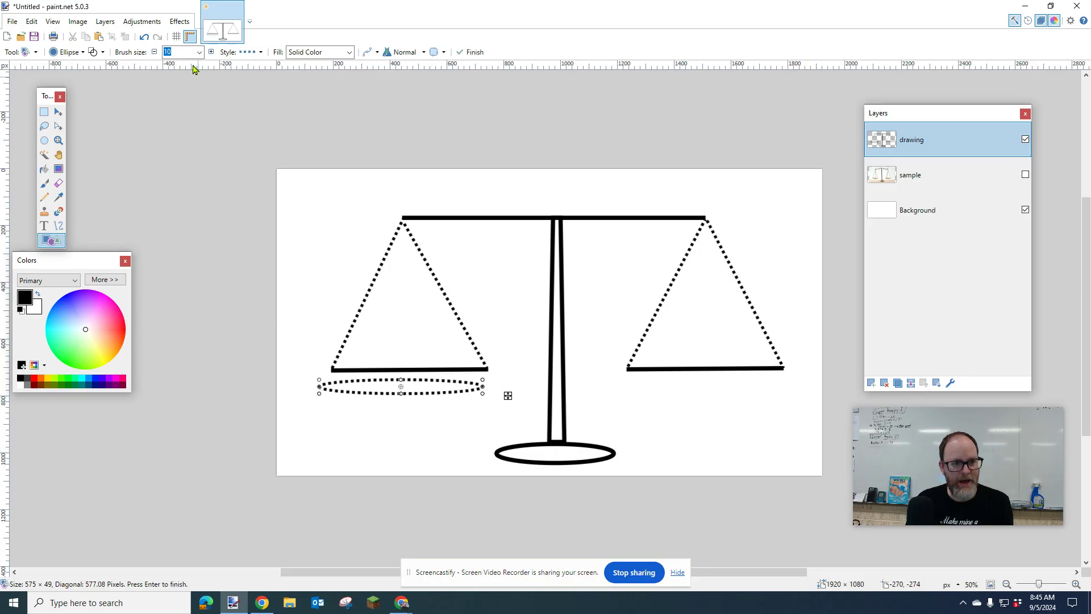
pyautogui.click(260, 53)
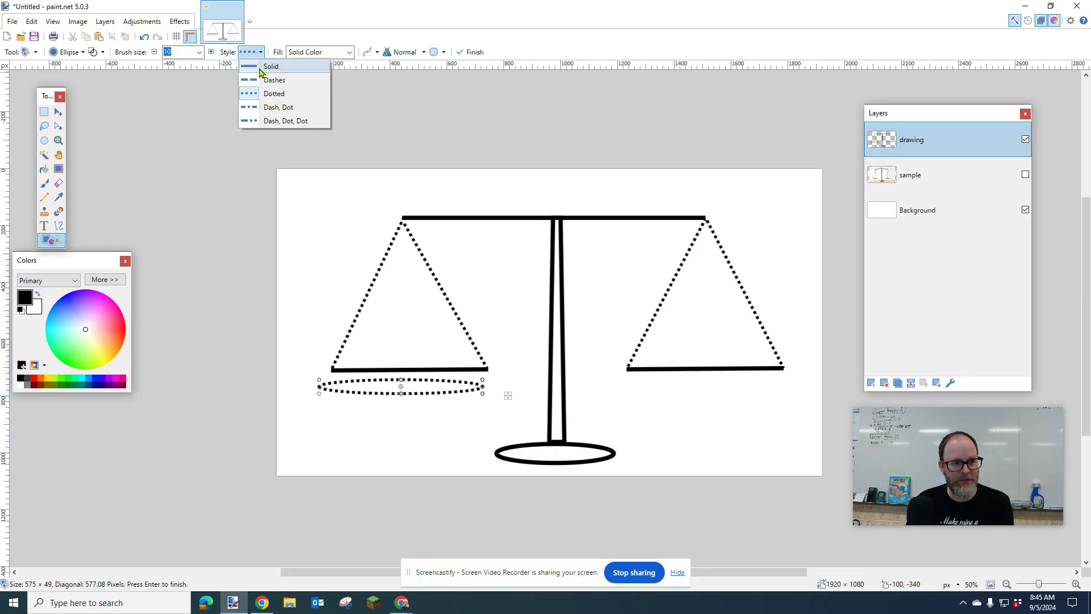
pyautogui.click(262, 71)
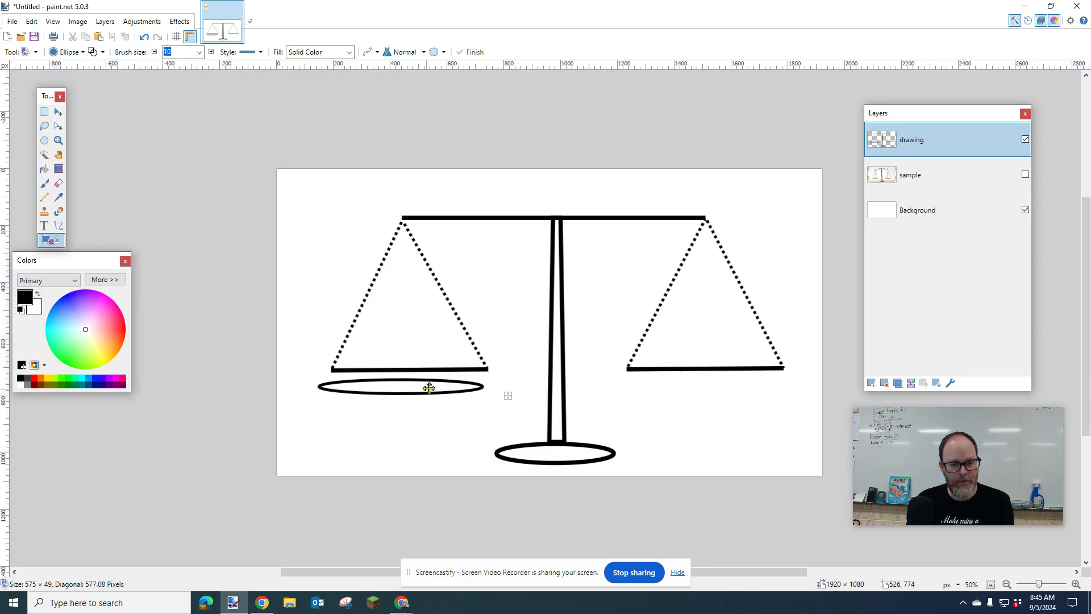
pyautogui.moveTo(430, 390)
pyautogui.mouseDown()
pyautogui.moveTo(450, 372)
pyautogui.moveTo(437, 372)
pyautogui.mouseUp()
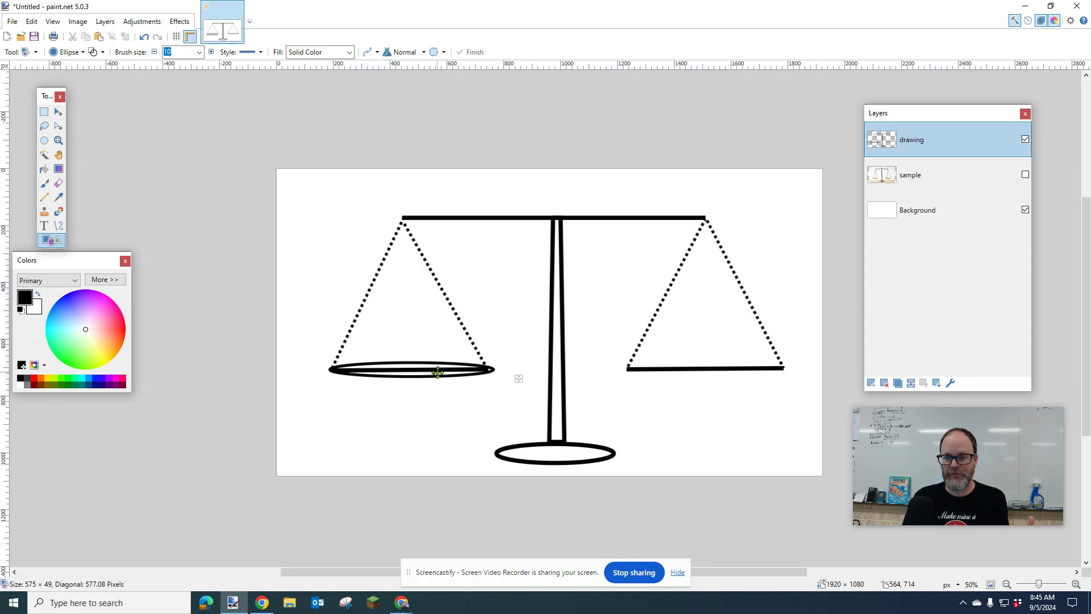
pyautogui.moveTo(437, 373); pyautogui.dragTo(436, 377)
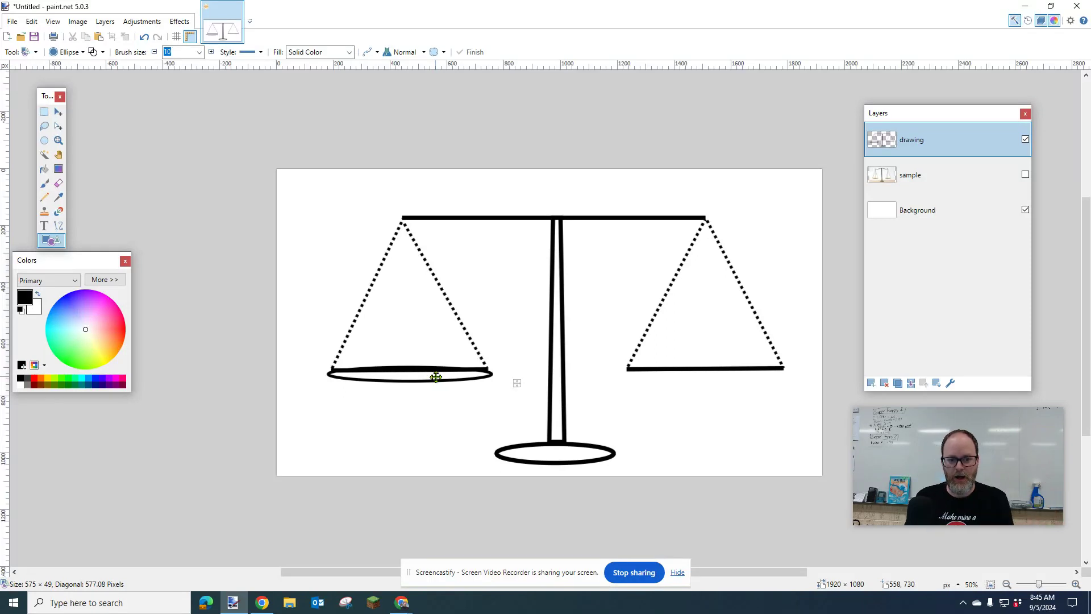
pyautogui.moveTo(436, 377); pyautogui.dragTo(409, 446)
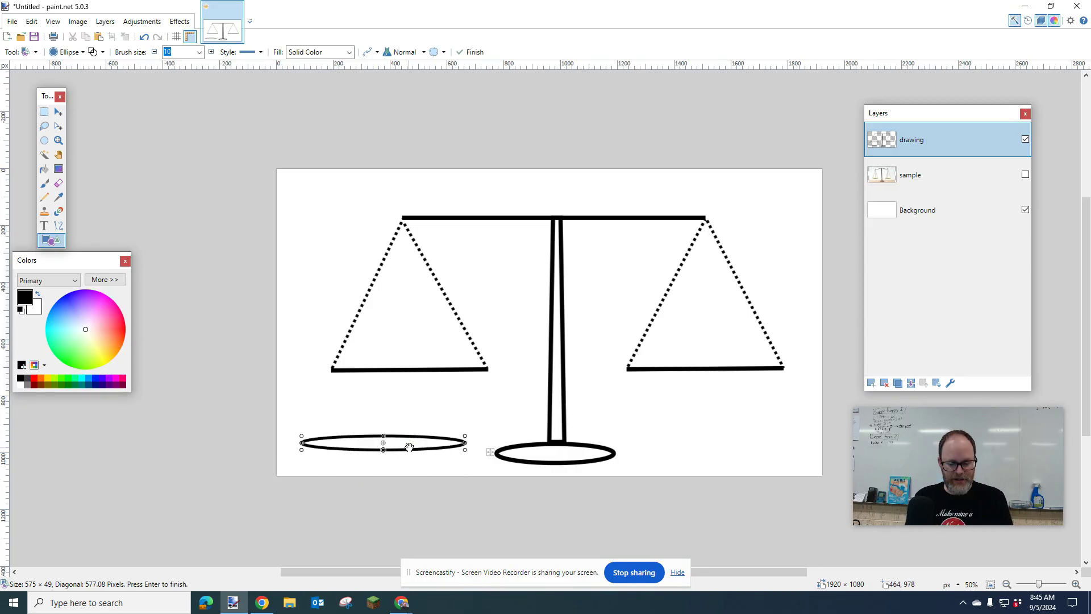
pyautogui.press('Return')
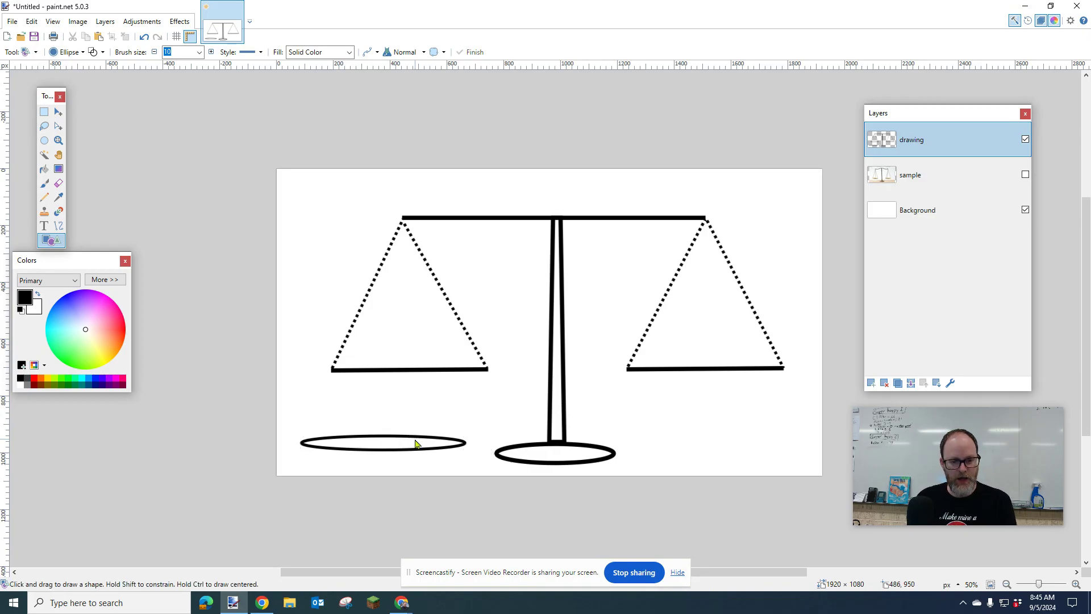
# - Select and delete the stray lower-left ellipse, undoing an accidental fill, then deselect
pyautogui.click(44, 111)
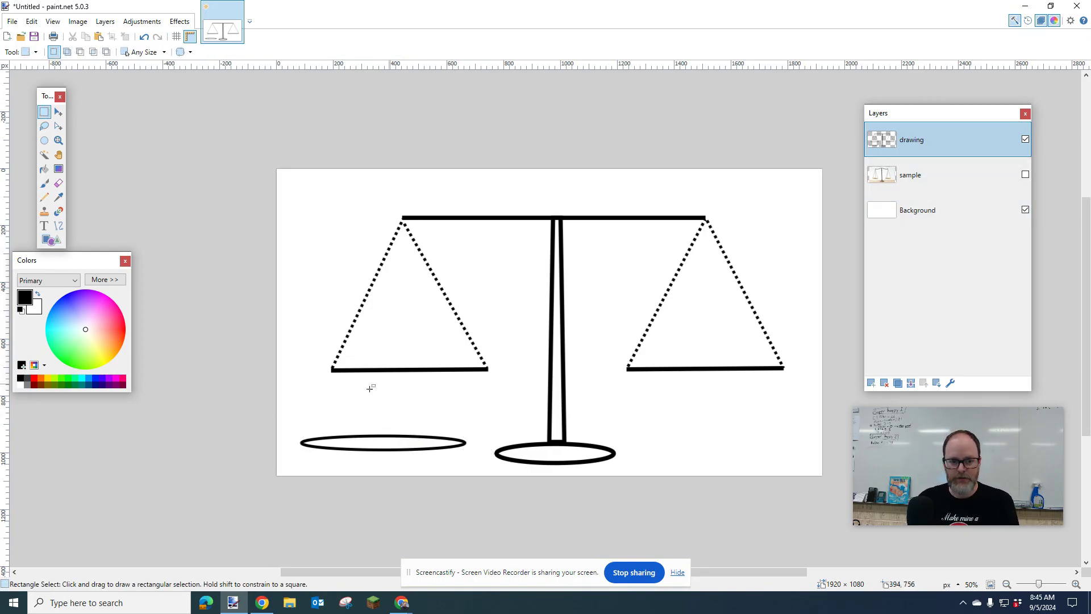
pyautogui.moveTo(296, 416); pyautogui.dragTo(471, 464)
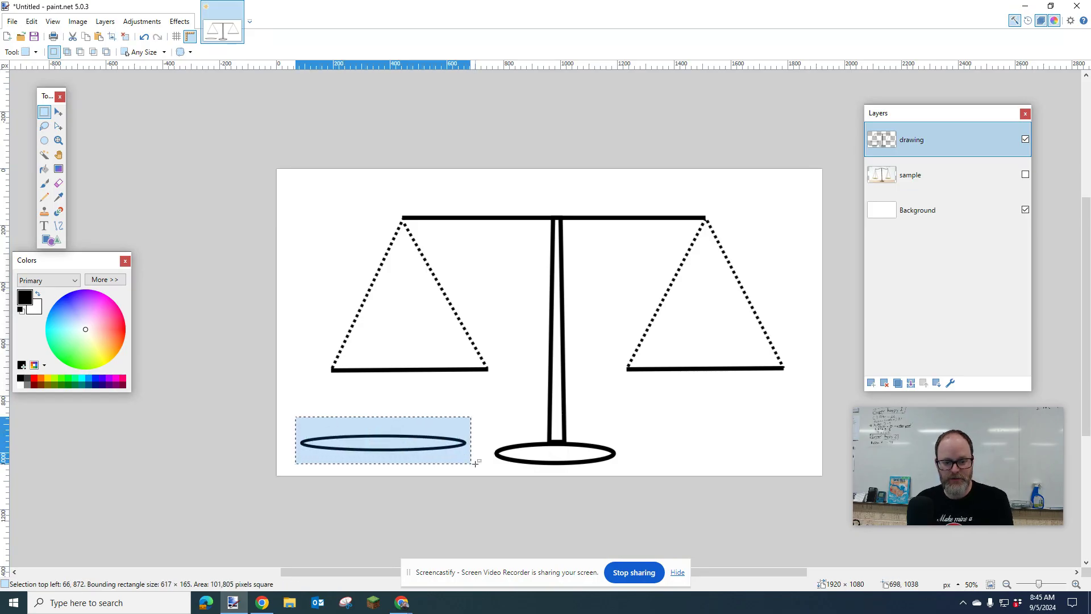
pyautogui.press('Delete')
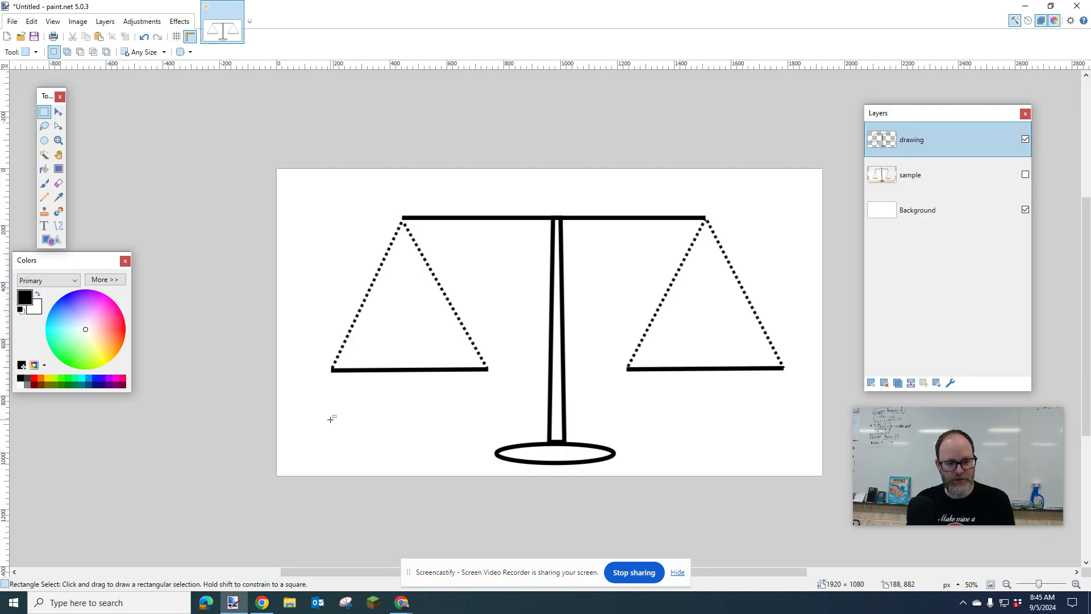
pyautogui.moveTo(331, 419); pyautogui.dragTo(508, 449)
pyautogui.press('BackSpace')
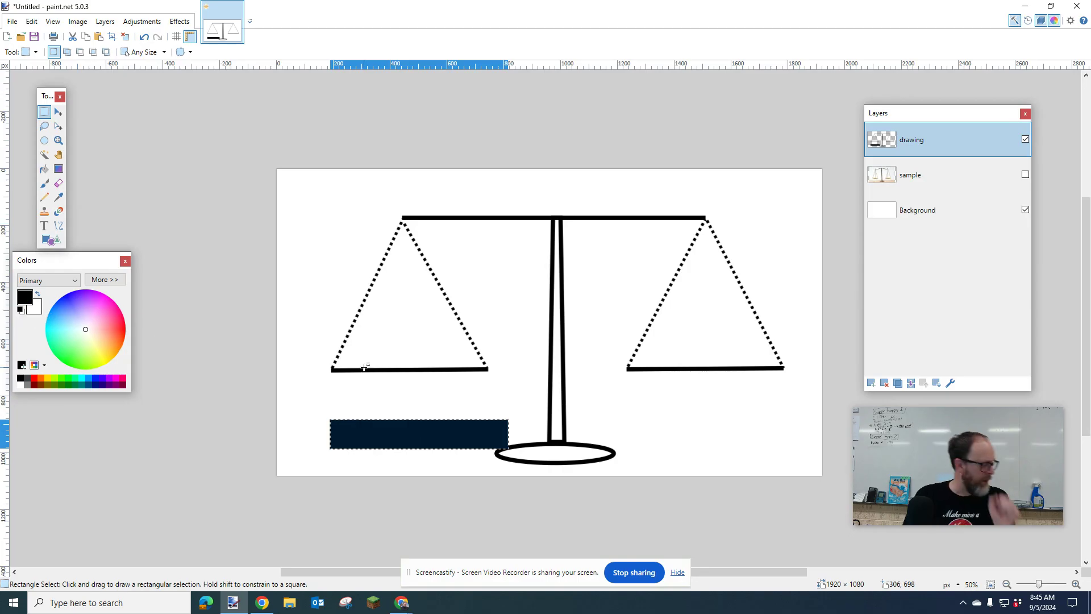
pyautogui.hotkey('ctrl', 'z')
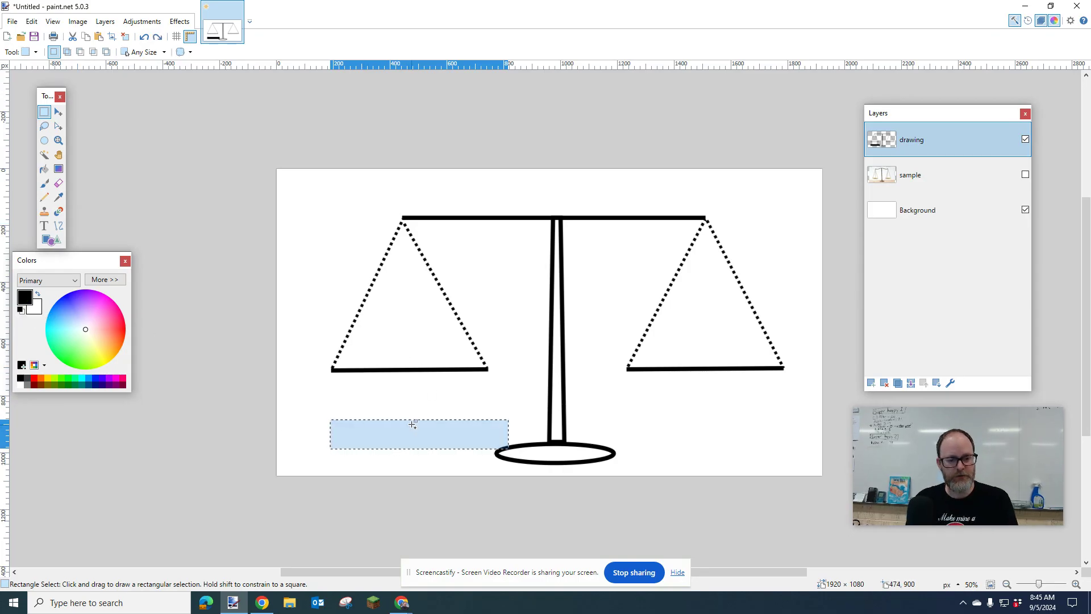
pyautogui.click(478, 412)
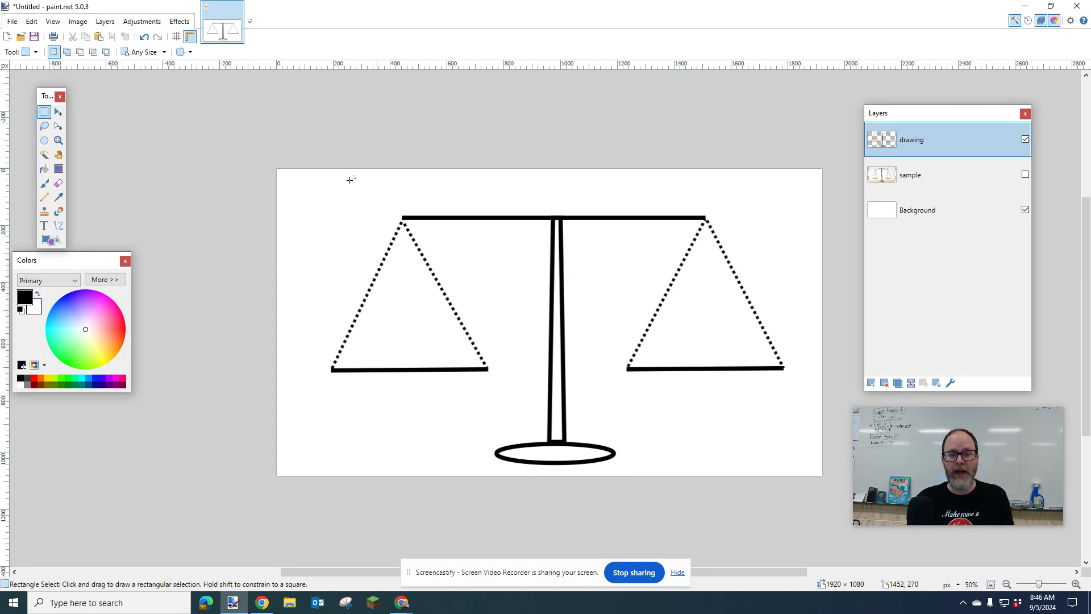